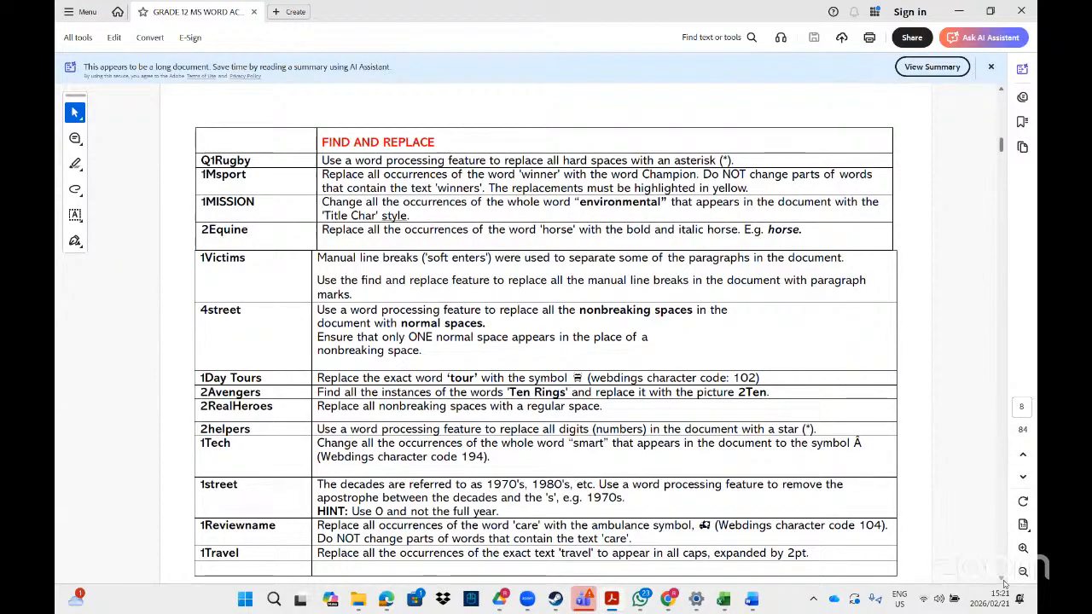
Switch to File Explorer, search the MS Word data folder for "q1ru" and open the Q1Rugby document.
{"action": "scroll", "coordinate": [1004, 583], "scroll_direction": "down", "scroll_amount": 1}
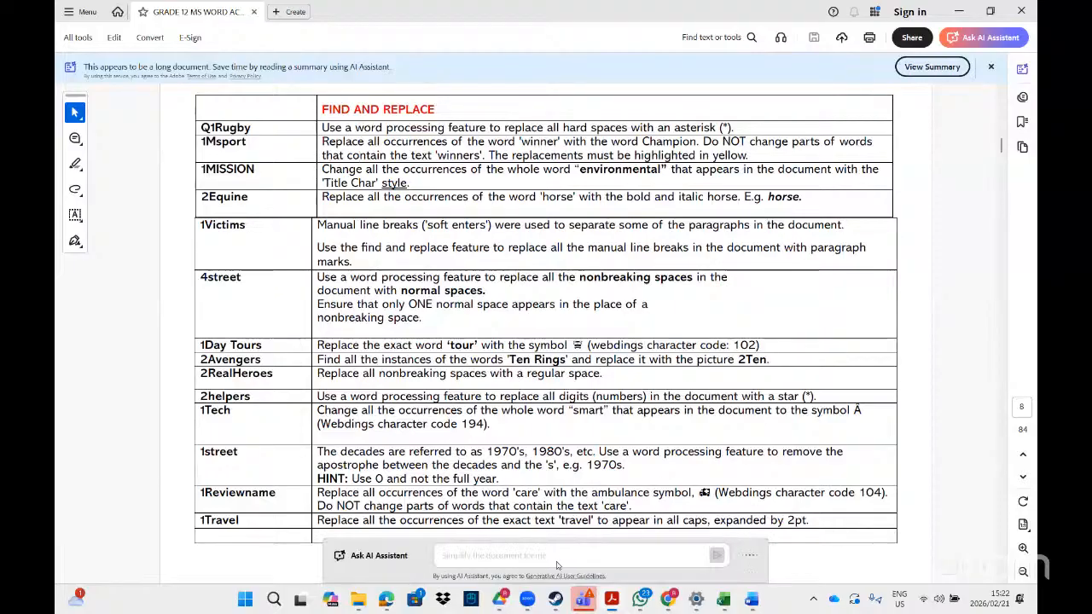
{"action": "left_click", "coordinate": [958, 11]}
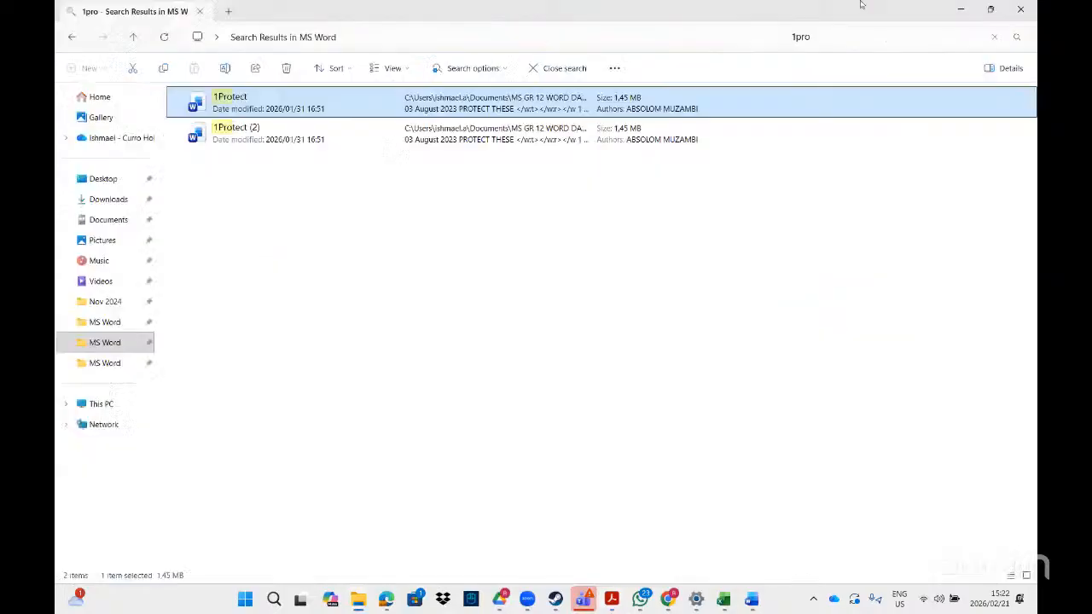
{"action": "left_click", "coordinate": [828, 38]}
{"action": "key", "text": "BackSpace"}
{"action": "key", "text": "BackSpace"}
{"action": "key", "text": "BackSpace"}
{"action": "key", "text": "BackSpace"}
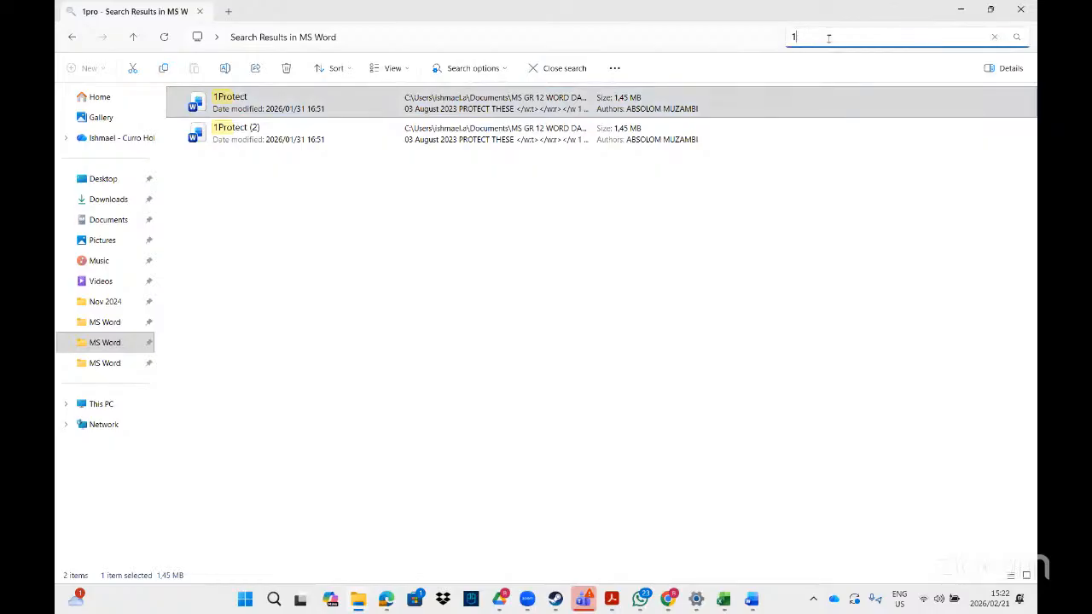
{"action": "type", "text": "q1r"}
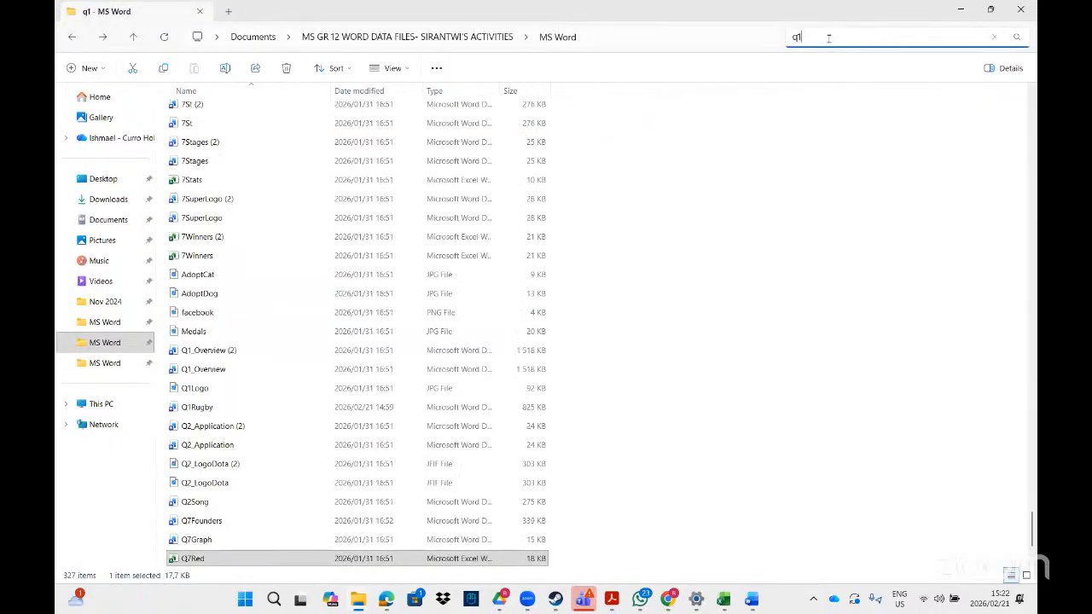
{"action": "type", "text": "u"}
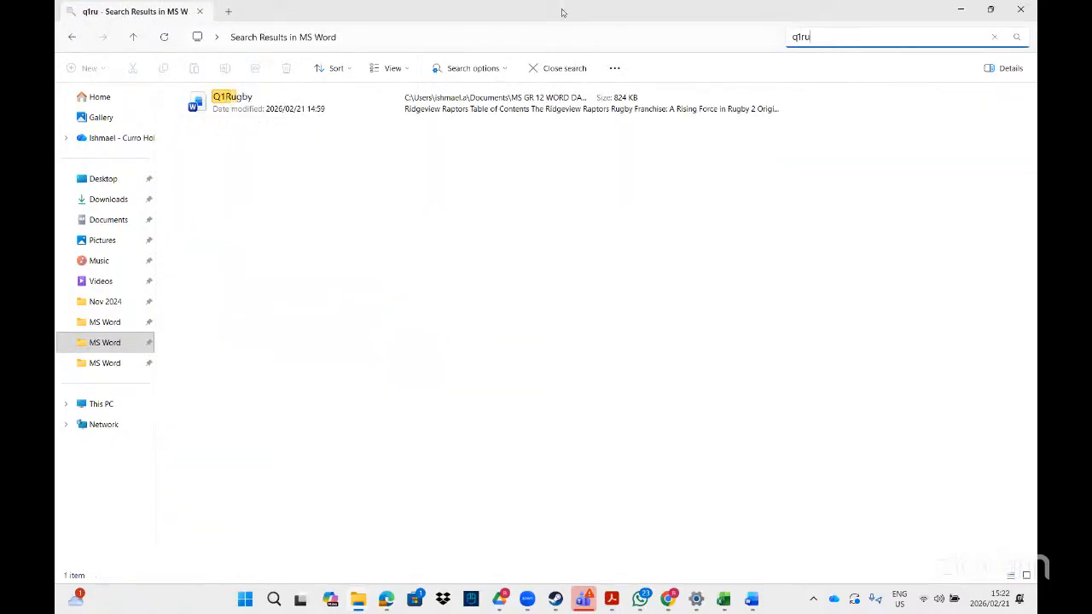
{"action": "left_click", "coordinate": [359, 99]}
{"action": "double_click", "coordinate": [359, 100]}
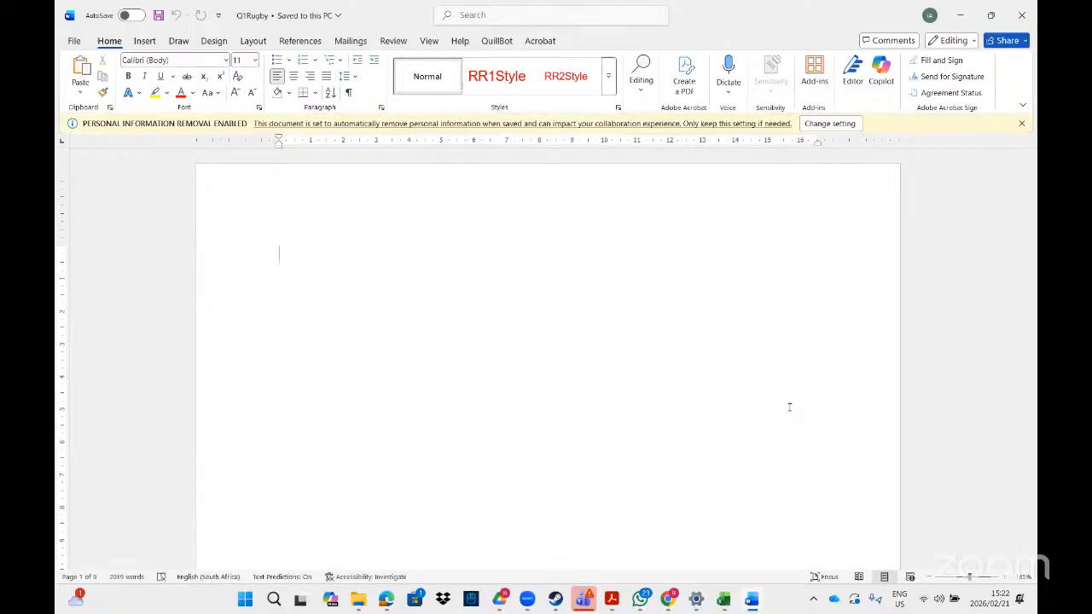
{"action": "left_click", "coordinate": [469, 19]}
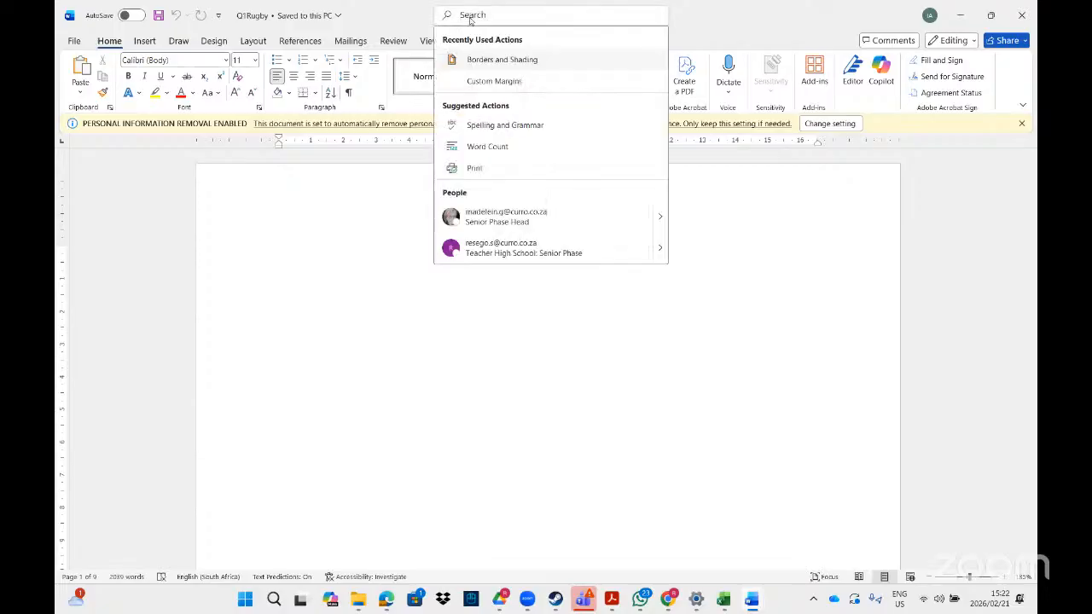
{"action": "type", "text": "repla"}
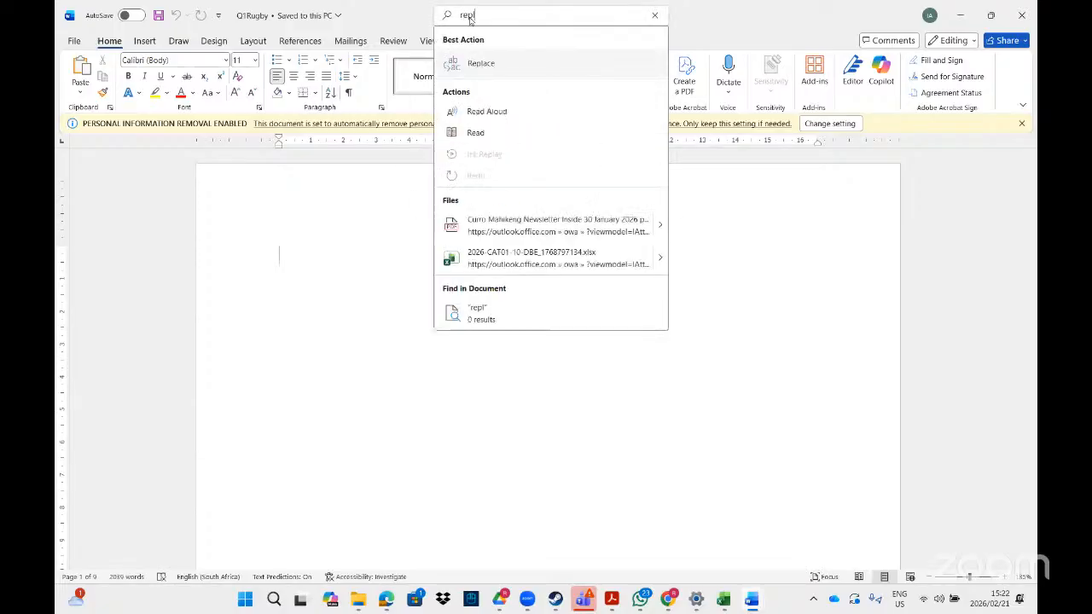
{"action": "left_click", "coordinate": [508, 64]}
{"action": "left_click", "coordinate": [790, 179]}
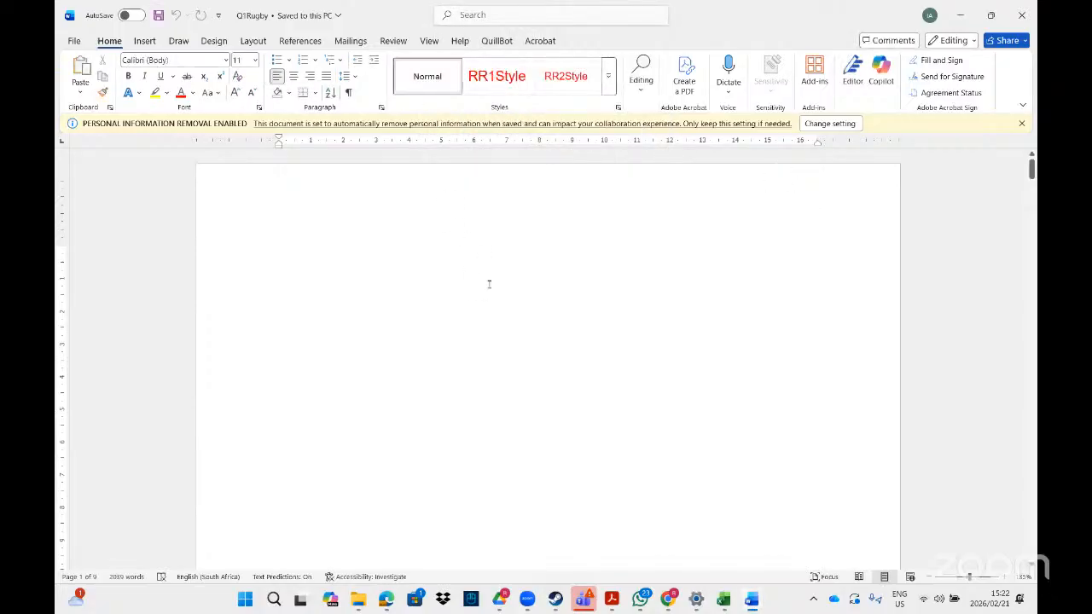
{"action": "key", "text": "ctrl+h"}
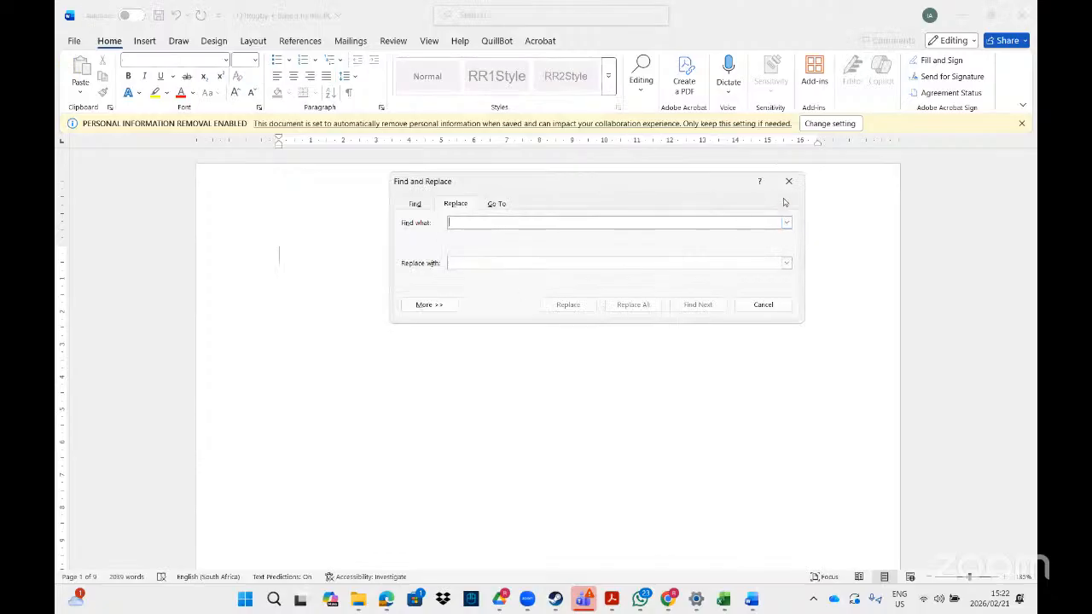
{"action": "left_click", "coordinate": [788, 181]}
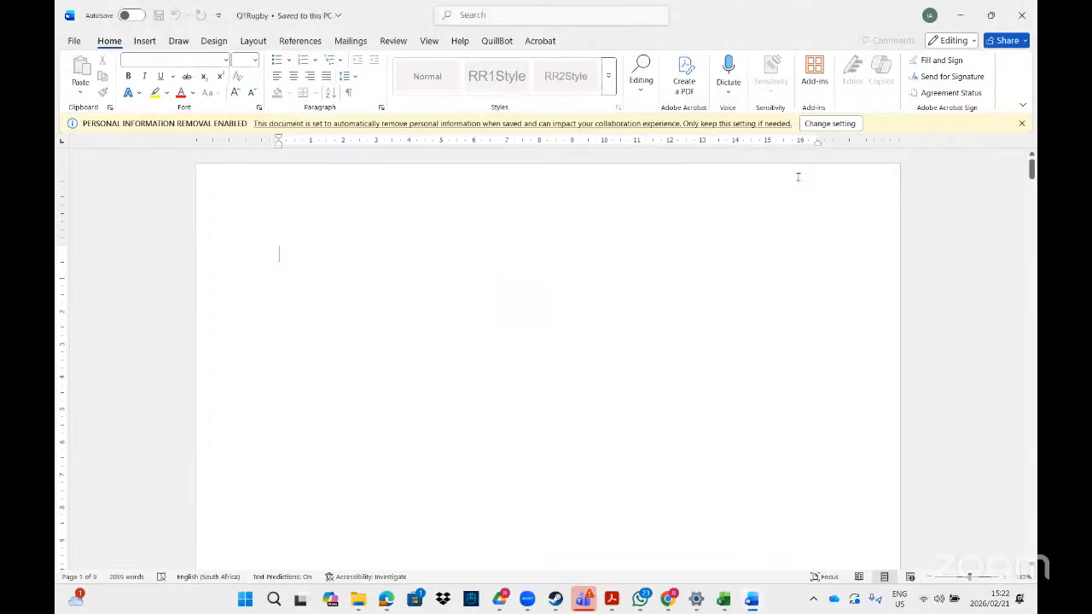
Open Find and Replace in the Q1Rugby document and check the Q1Rugby instruction in the PDF.
{"action": "left_click", "coordinate": [640, 81]}
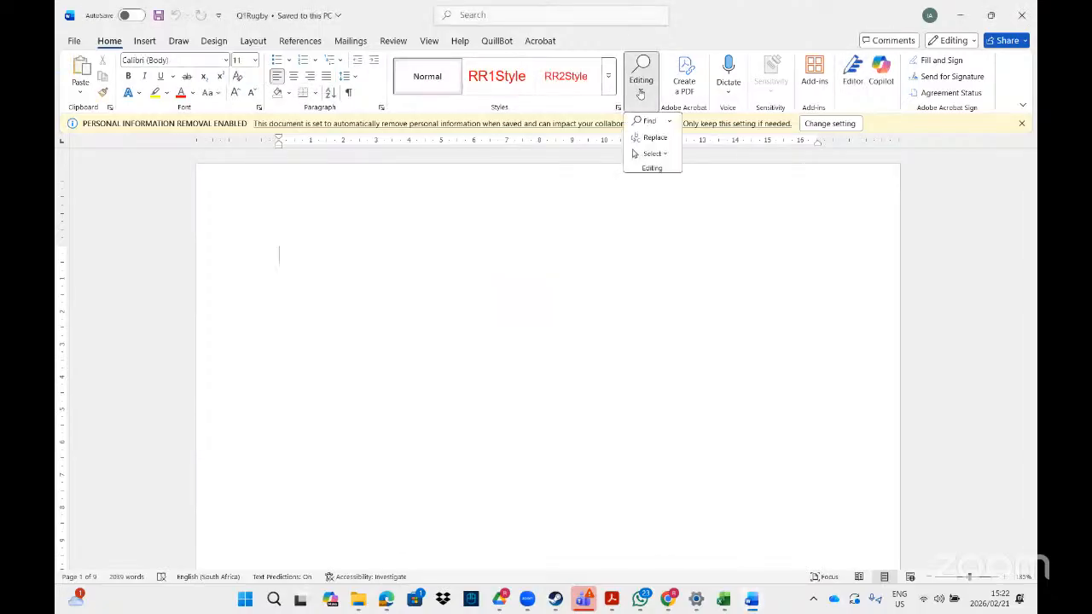
{"action": "left_click", "coordinate": [652, 138]}
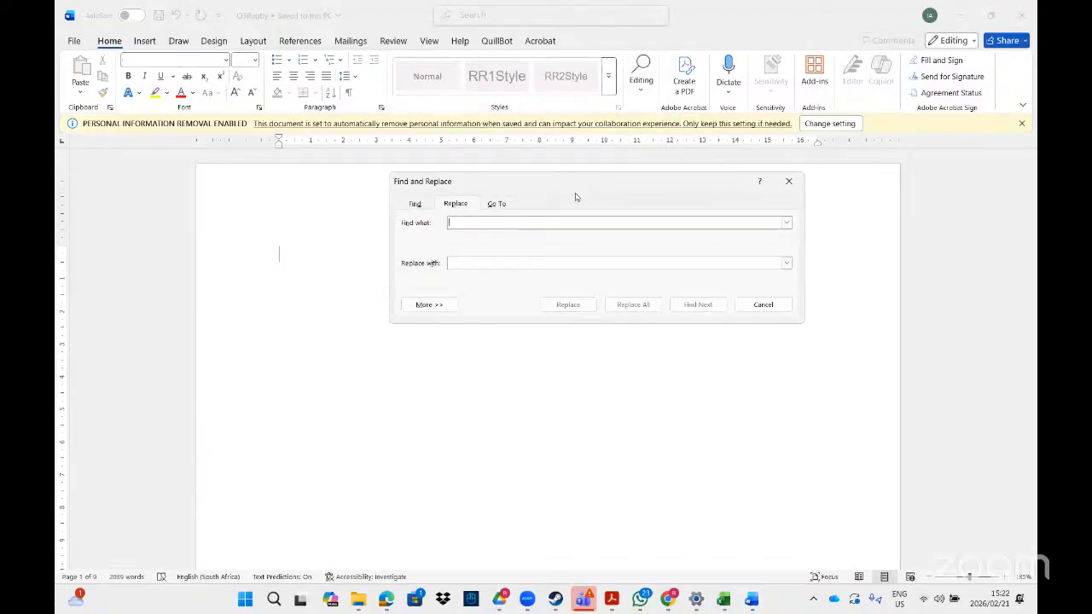
{"action": "left_click_drag", "start_coordinate": [575, 197], "coordinate": [510, 235]}
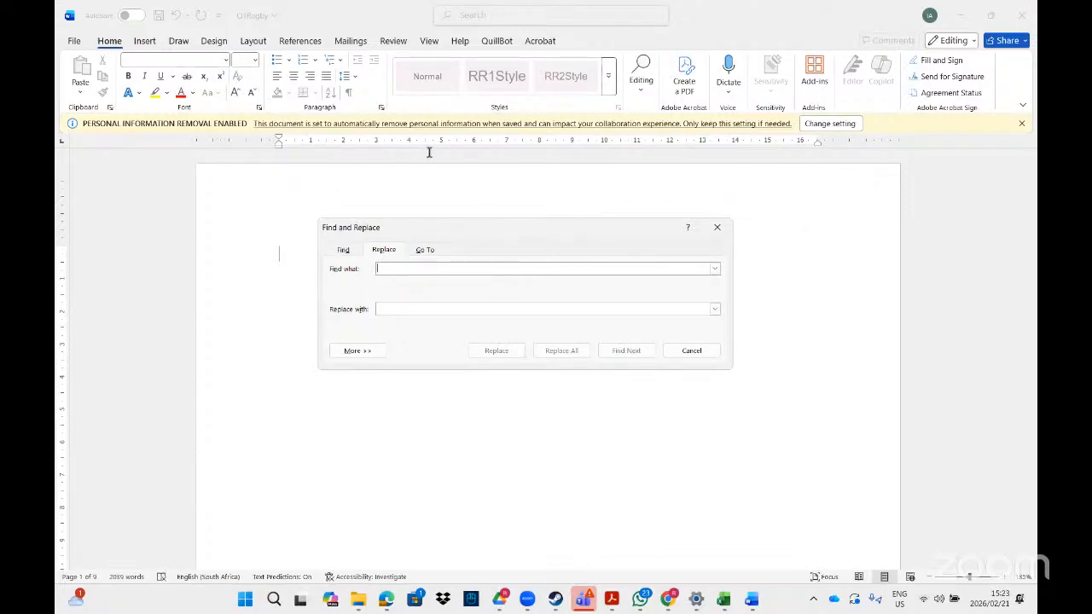
{"action": "key", "text": "alt+Tab"}
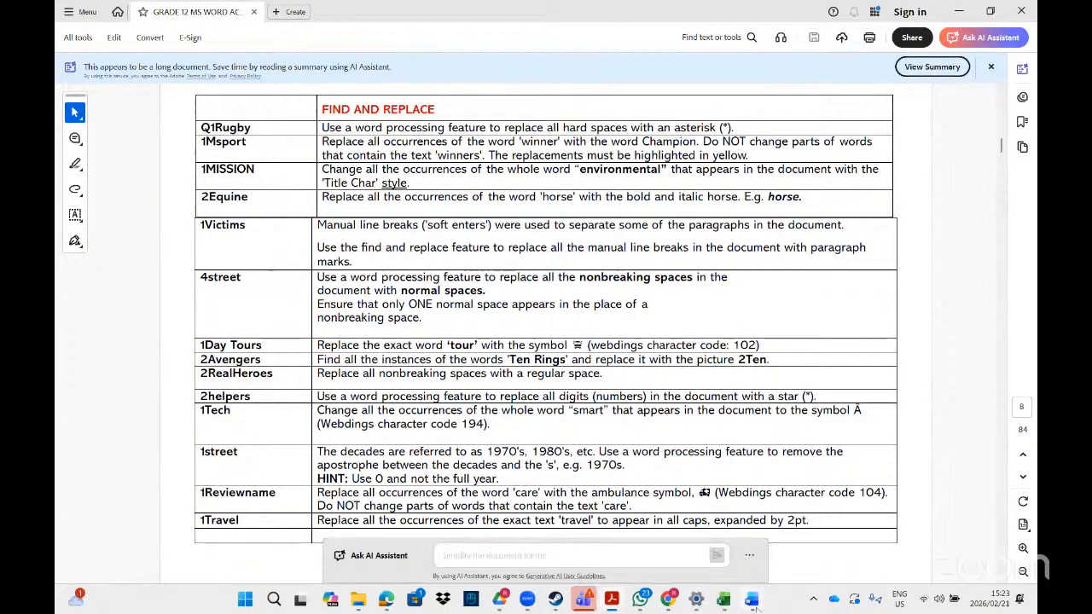
{"action": "mouse_move", "coordinate": [751, 599]}
{"action": "left_click", "coordinate": [942, 536]}
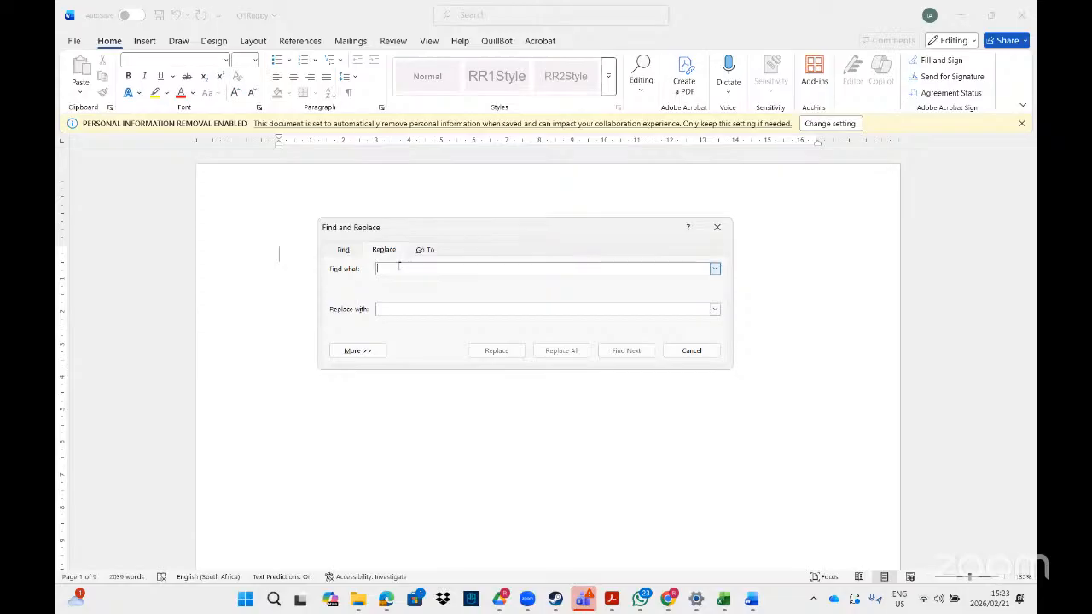
Show the extended search options and set the search target to the Non-breaking Space special character.
{"action": "left_click", "coordinate": [358, 350]}
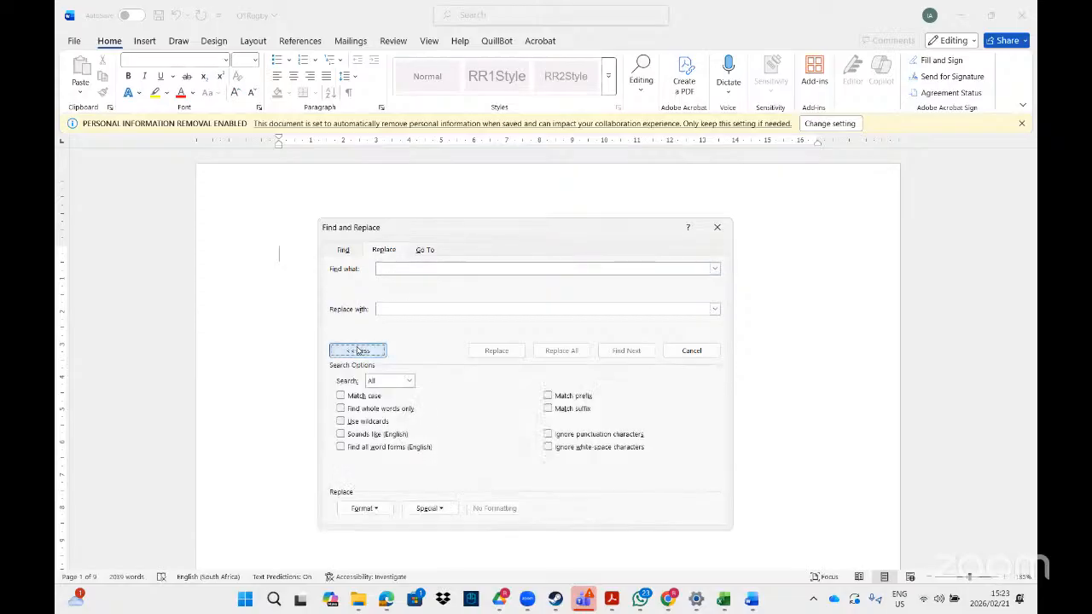
{"action": "left_click", "coordinate": [440, 509]}
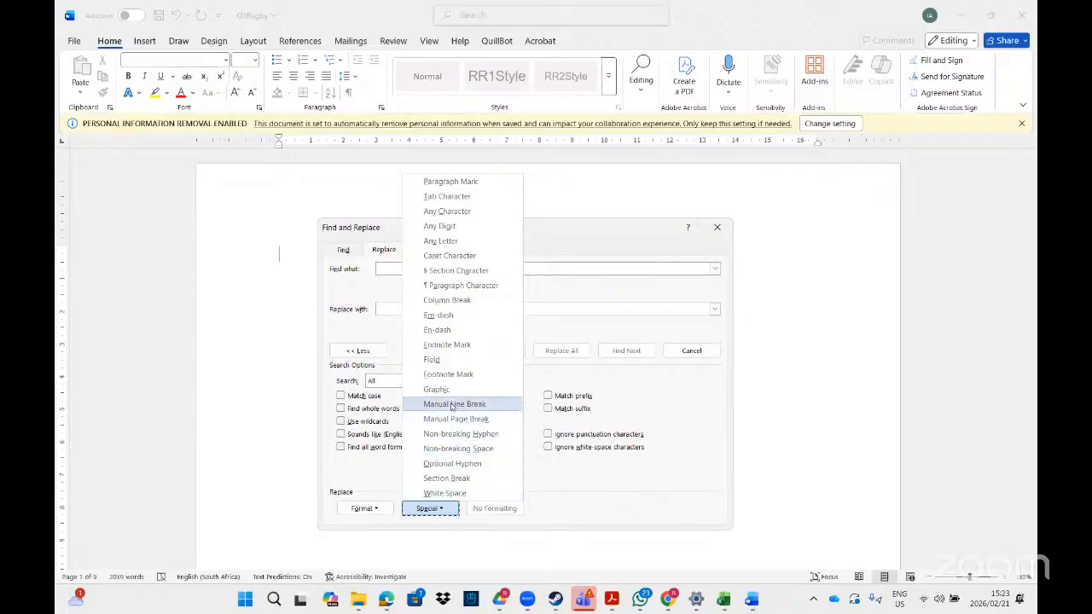
{"action": "left_click", "coordinate": [617, 567]}
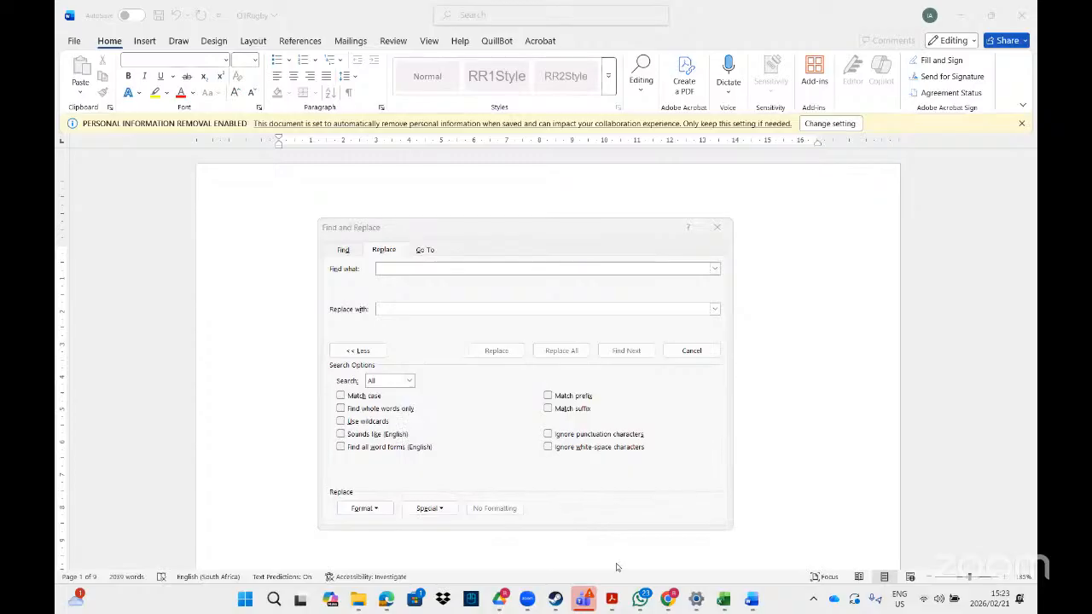
{"action": "left_click", "coordinate": [613, 605]}
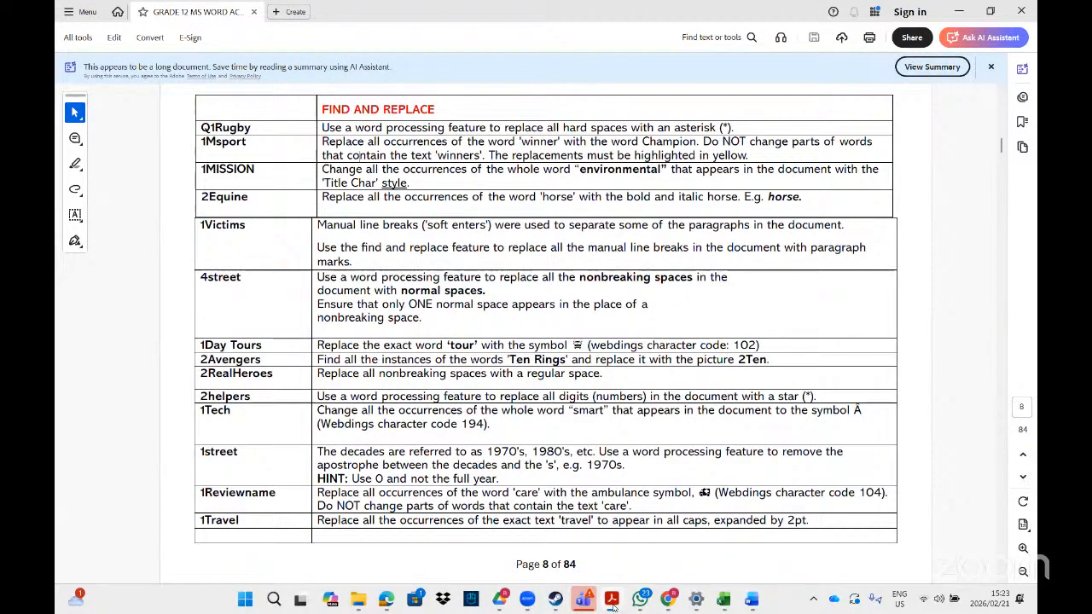
{"action": "left_click", "coordinate": [450, 515]}
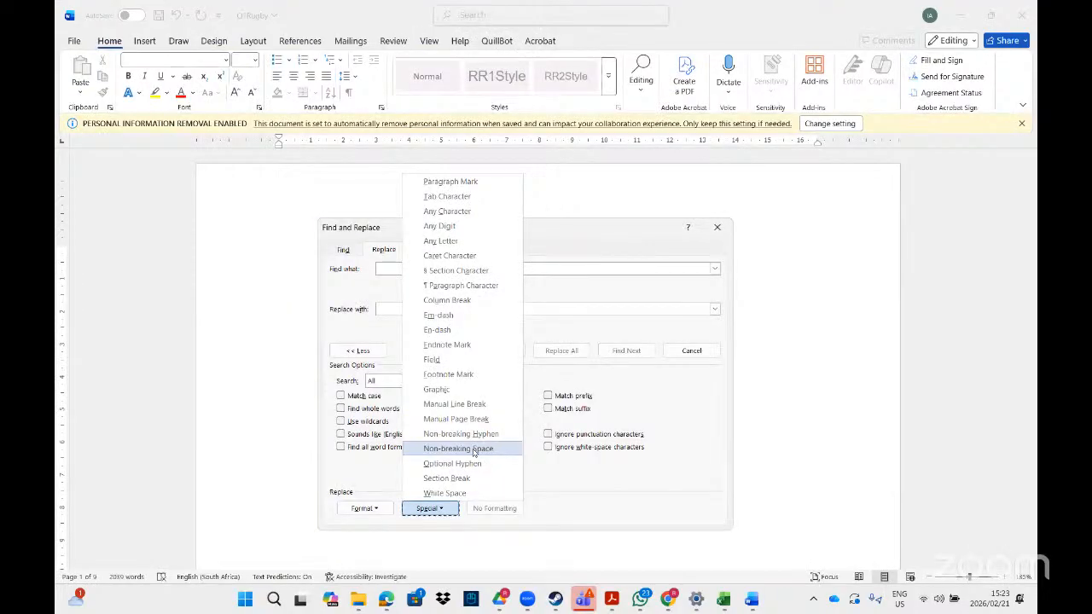
{"action": "left_click", "coordinate": [474, 450]}
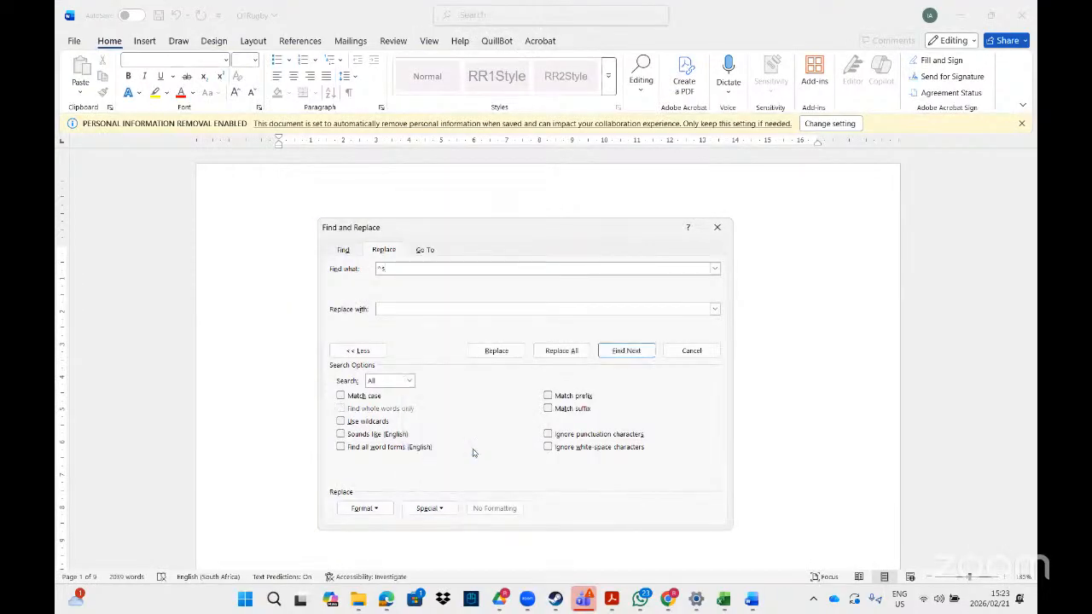
Replace all non-breaking spaces (^s) in the document with an asterisk (*), then close Find and Replace.
{"action": "left_click", "coordinate": [386, 309]}
{"action": "left_click", "coordinate": [397, 267]}
{"action": "left_click", "coordinate": [397, 268]}
{"action": "key", "text": "BackSpace"}
{"action": "type", "text": "s"}
{"action": "left_click", "coordinate": [415, 305]}
{"action": "left_click", "coordinate": [407, 305]}
{"action": "type", "text": "^"}
{"action": "left_click", "coordinate": [567, 352]}
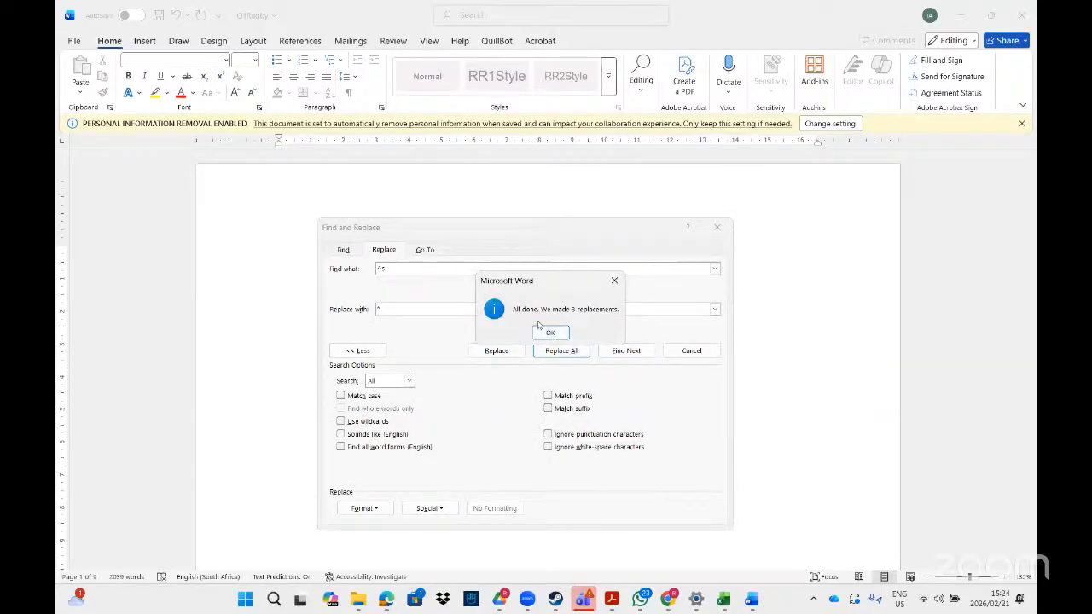
{"action": "left_click", "coordinate": [547, 331]}
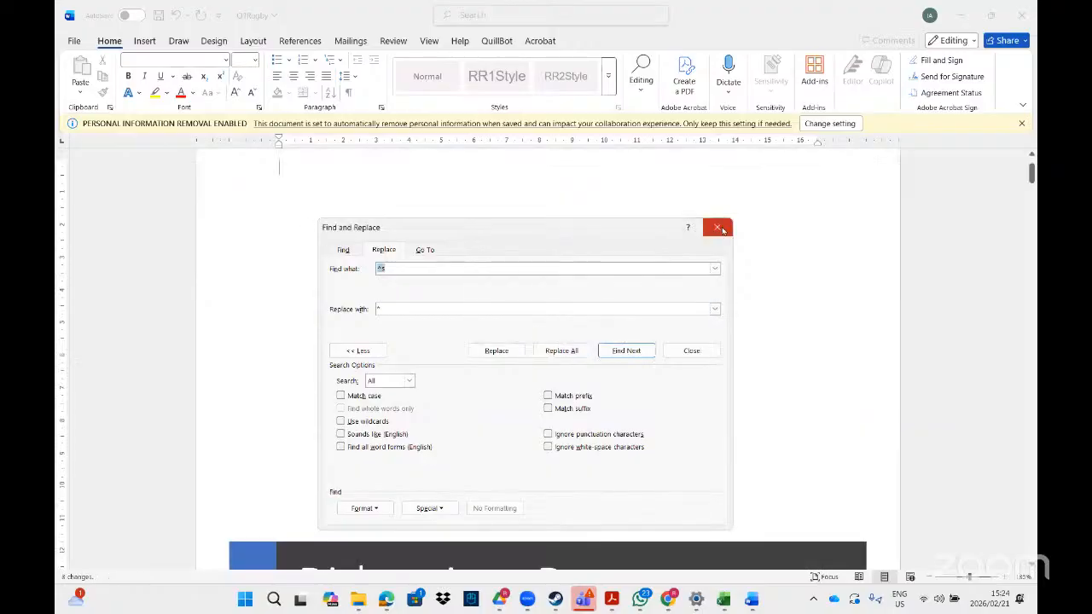
{"action": "left_click", "coordinate": [717, 226]}
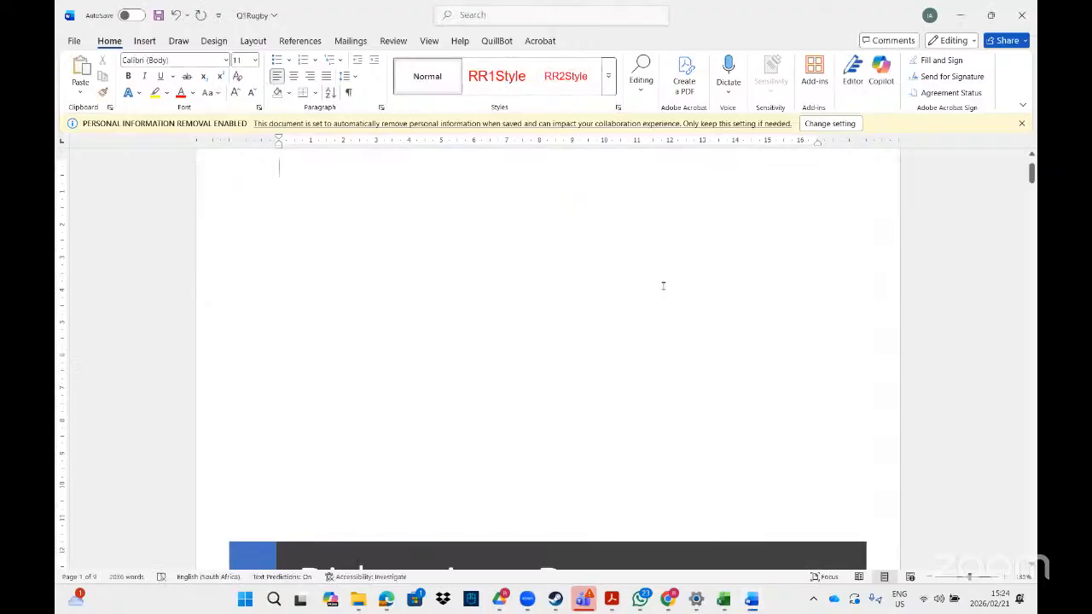
Close the Q1Rugby and 1Protect documents without saving.
{"action": "left_click", "coordinate": [1014, 21]}
{"action": "left_click", "coordinate": [623, 470]}
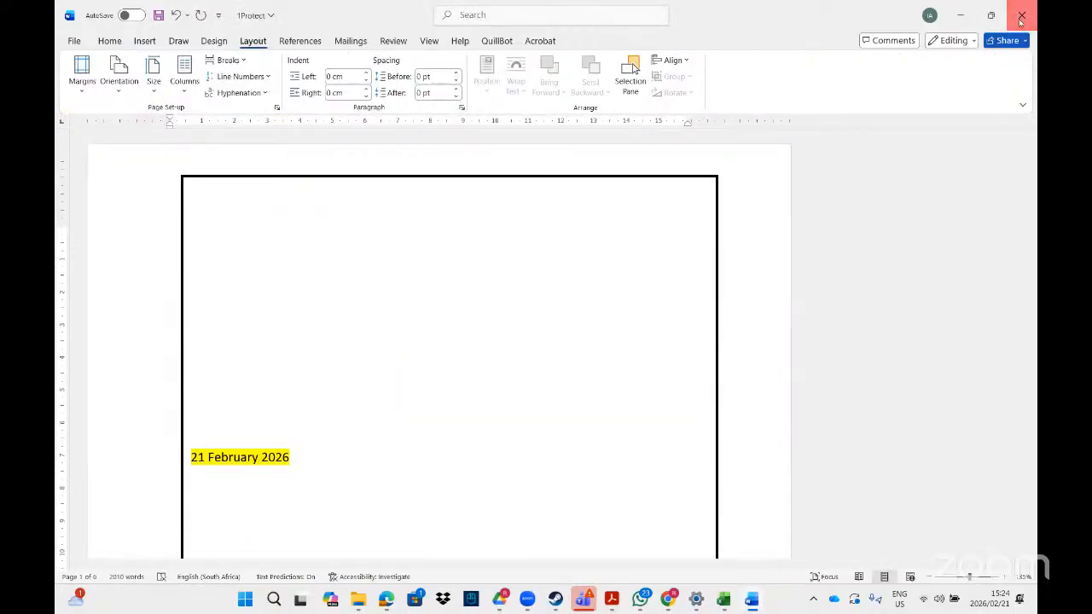
{"action": "left_click", "coordinate": [1021, 15]}
{"action": "left_click", "coordinate": [613, 470]}
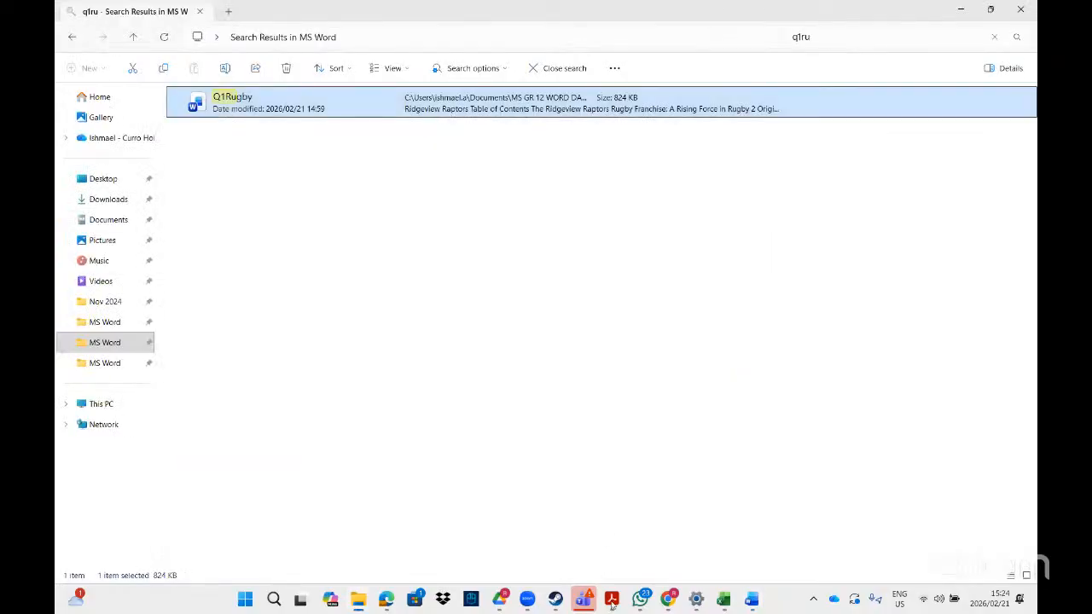
Check the 1Msport task in the PDF, then search the data folder for "1msp" and open the 1MSport document.
{"action": "left_click", "coordinate": [611, 599]}
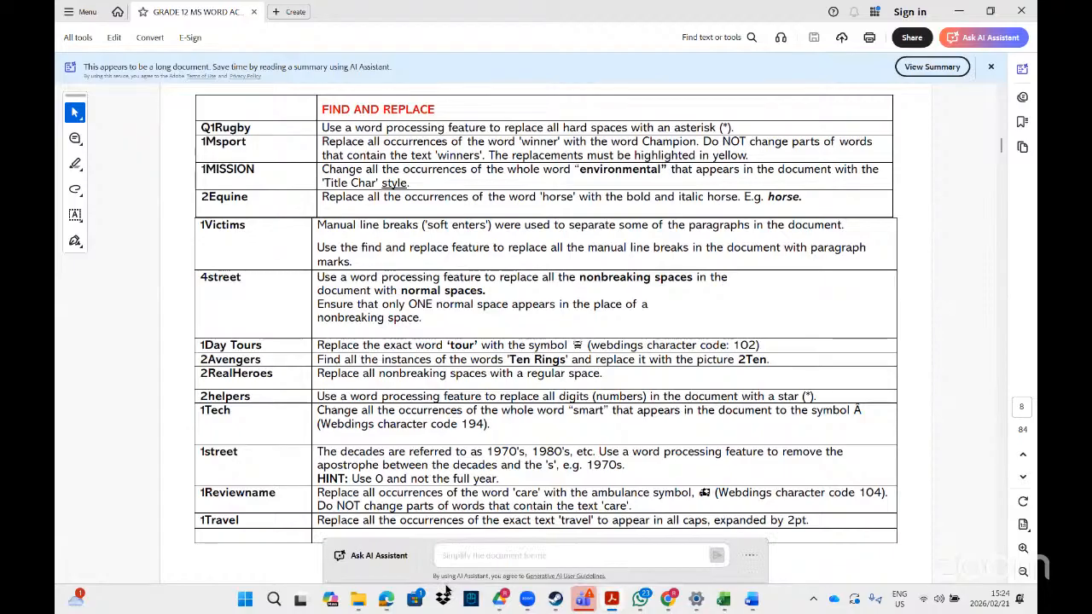
{"action": "mouse_move", "coordinate": [364, 595]}
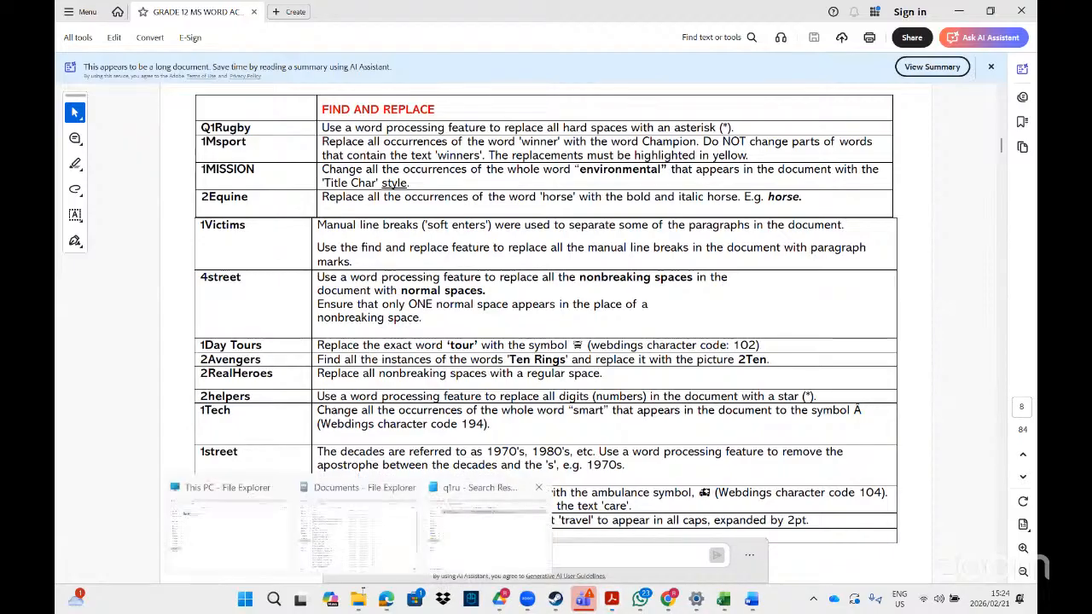
{"action": "left_click", "coordinate": [931, 45]}
{"action": "key", "text": "BackSpace"}
{"action": "key", "text": "BackSpace"}
{"action": "key", "text": "BackSpace"}
{"action": "key", "text": "BackSpace"}
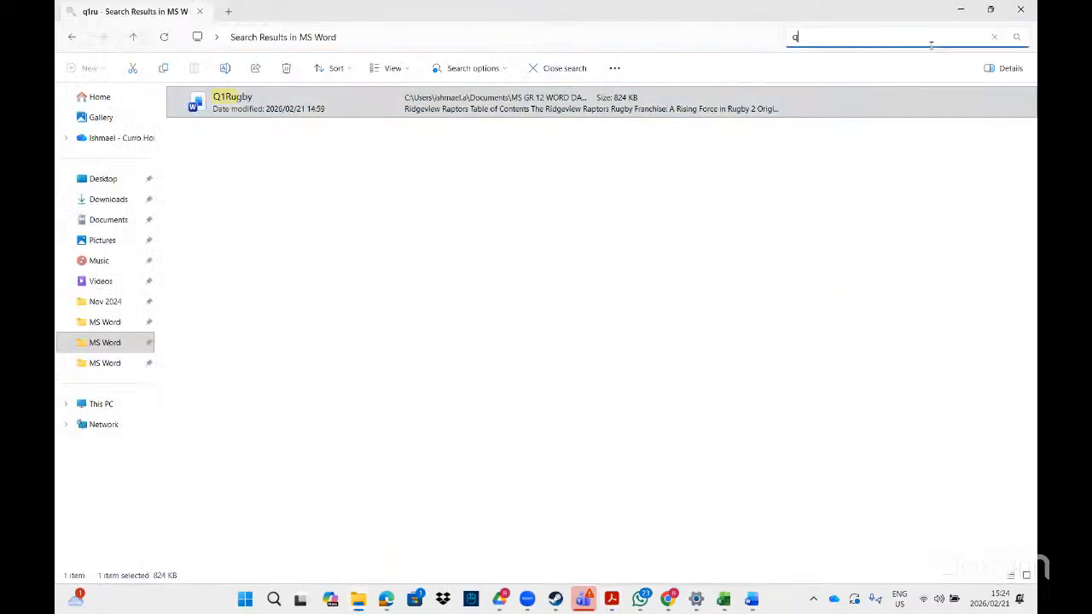
{"action": "type", "text": "1msp"}
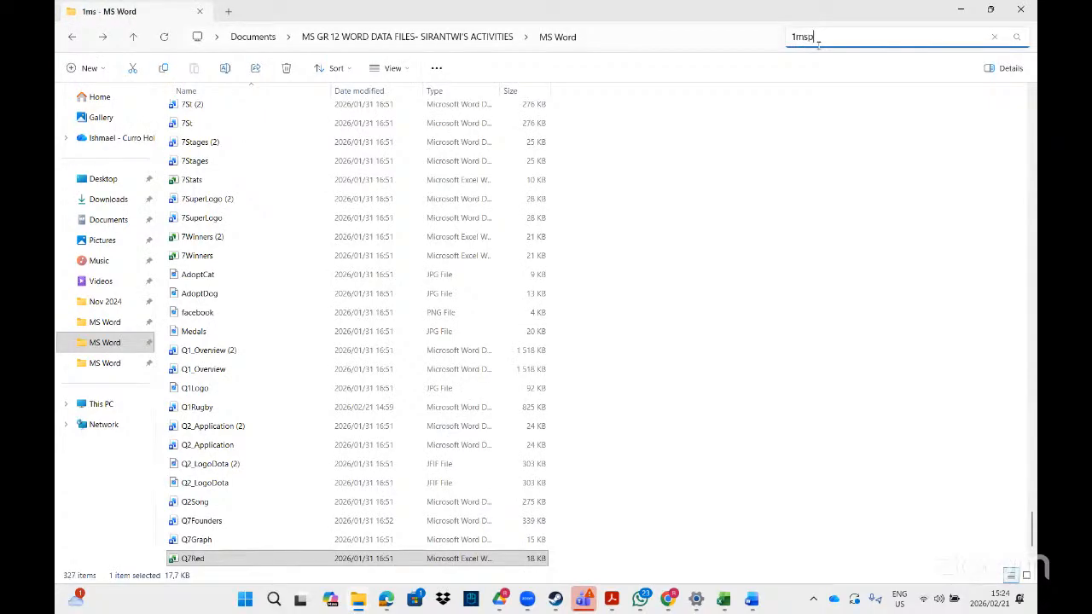
{"action": "double_click", "coordinate": [311, 97]}
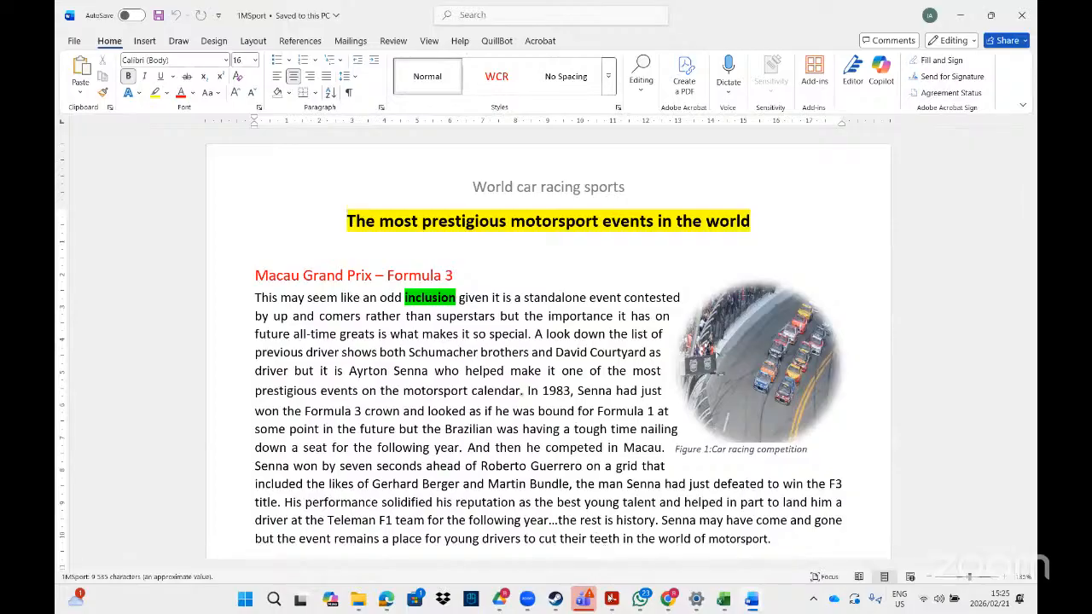
Review the 1Msport task in the PDF, then open Replace in the 1MSport document and clear the previous search and replacement text.
{"action": "key", "text": "alt+Tab"}
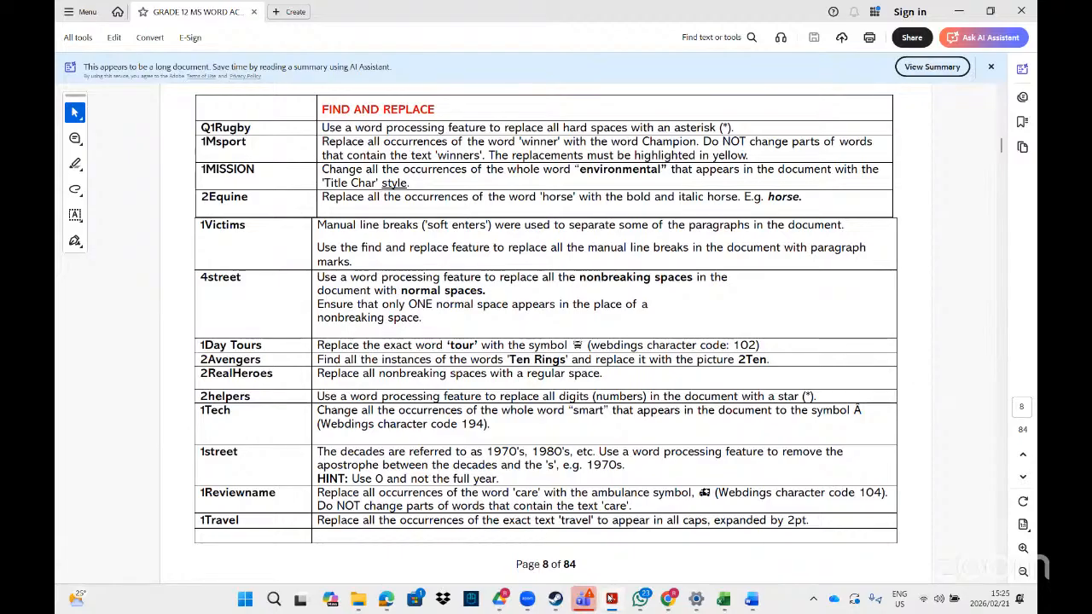
{"action": "left_click", "coordinate": [611, 599]}
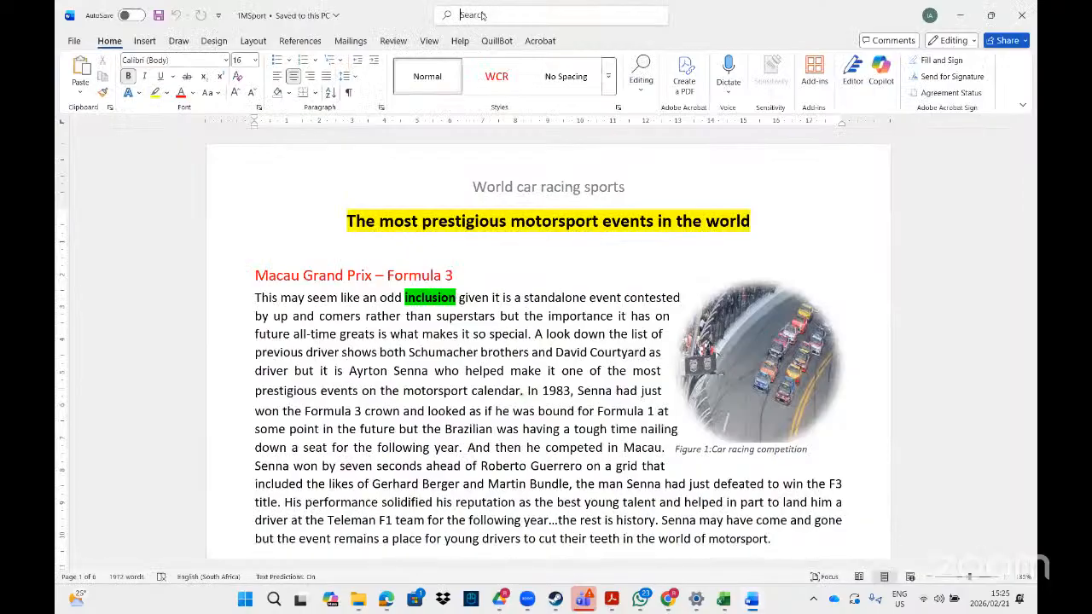
{"action": "left_click", "coordinate": [479, 59]}
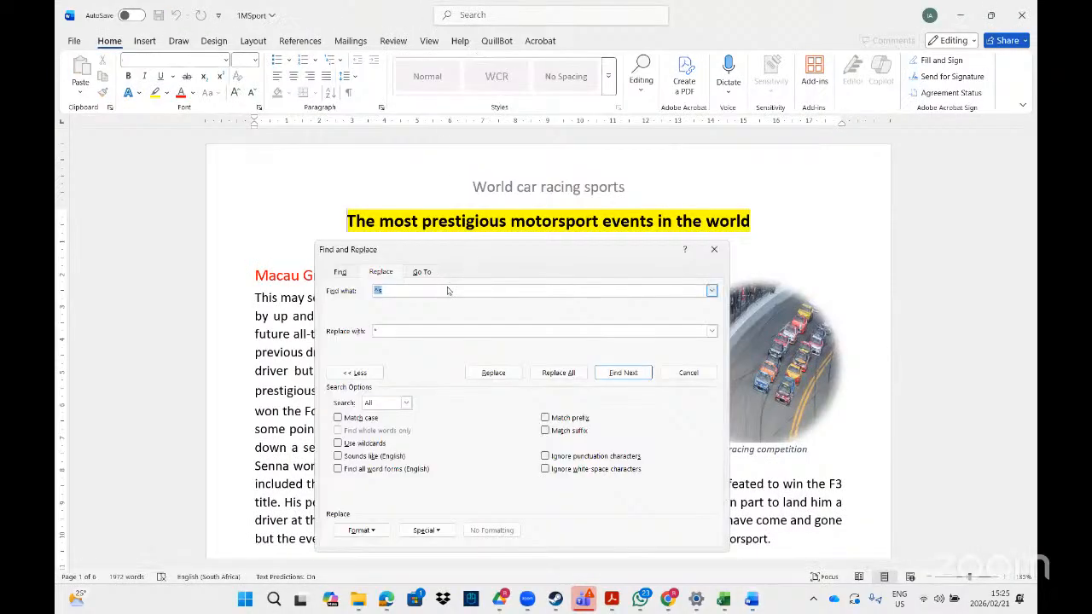
{"action": "left_click_drag", "start_coordinate": [487, 250], "coordinate": [509, 165]}
{"action": "type", "text": "^s"}
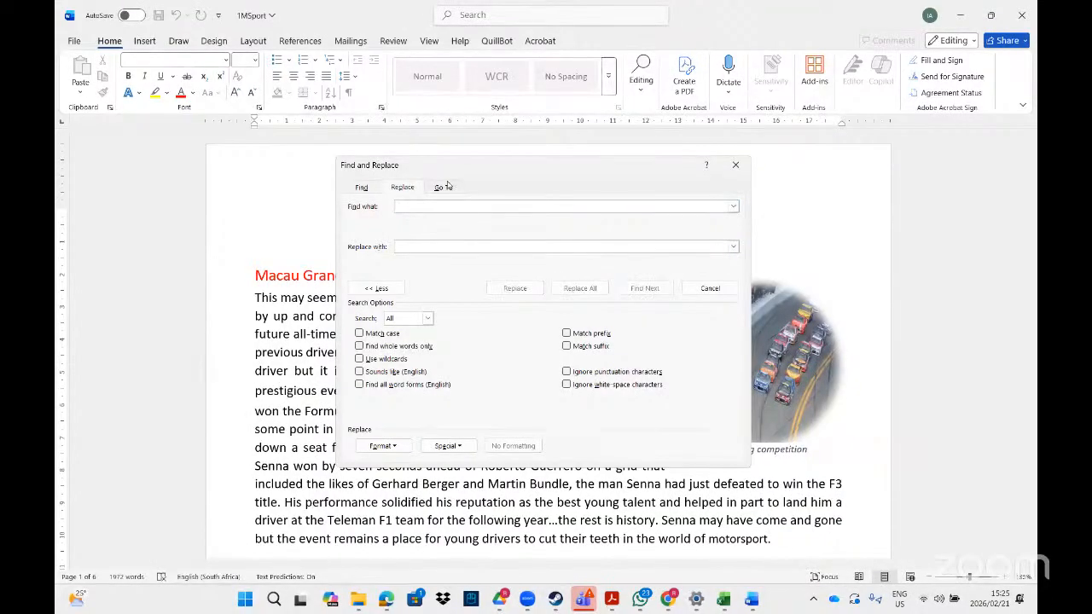
{"action": "left_click", "coordinate": [376, 288]}
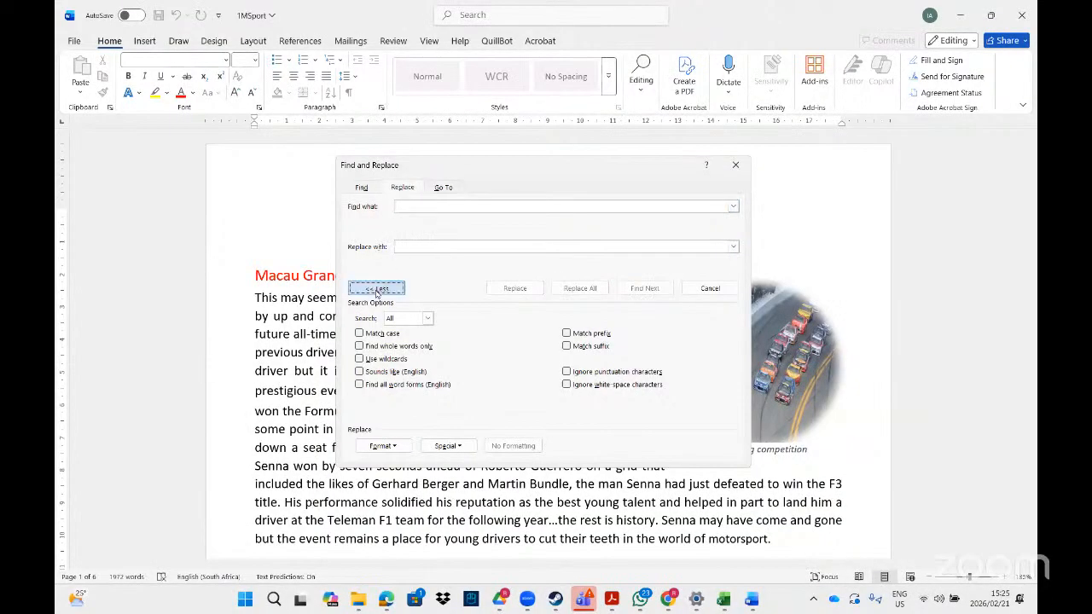
Set the search text to "winner" and restrict the search to whole words only.
{"action": "left_click", "coordinate": [407, 206]}
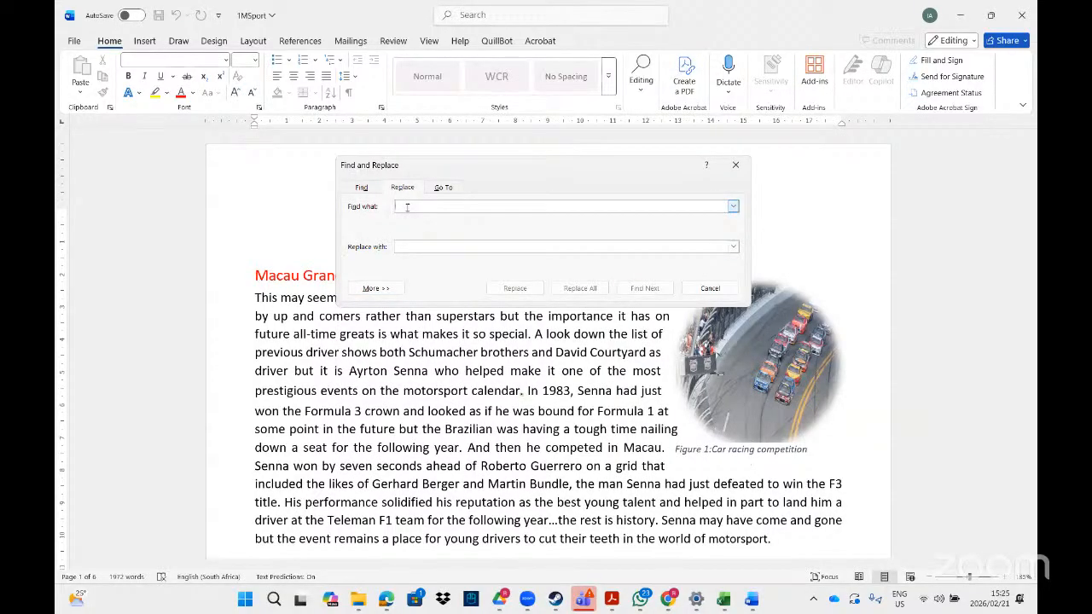
{"action": "type", "text": "winne"}
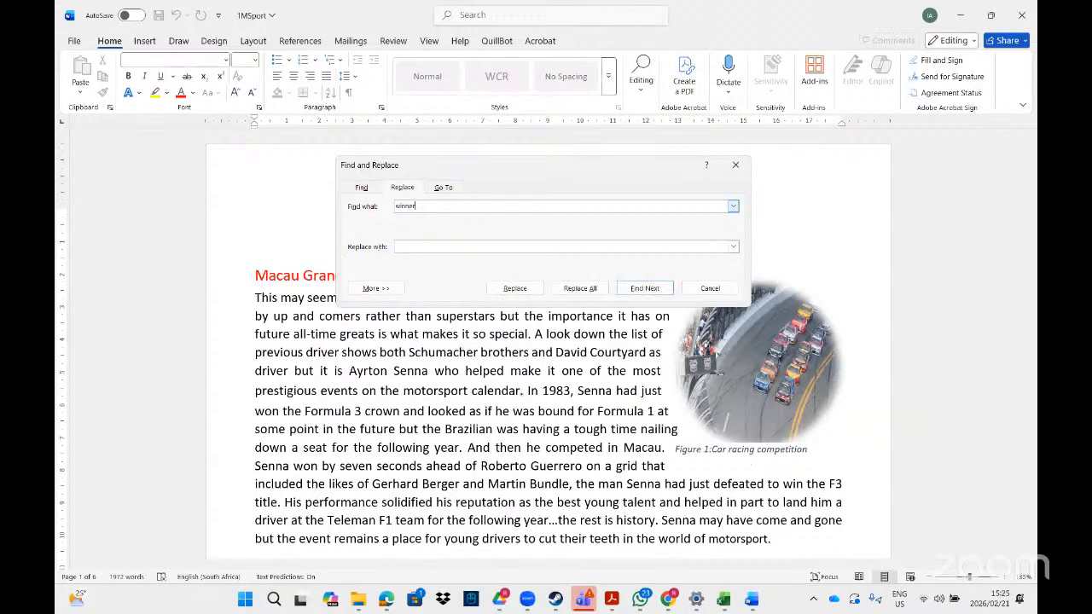
{"action": "type", "text": "r"}
{"action": "left_click", "coordinate": [384, 289]}
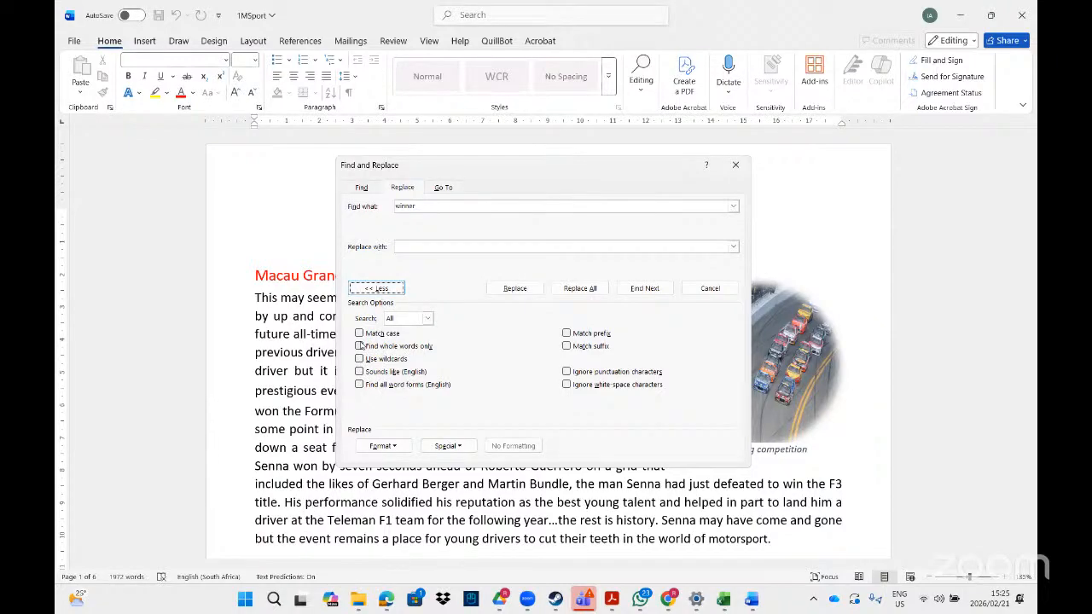
{"action": "left_click", "coordinate": [359, 346]}
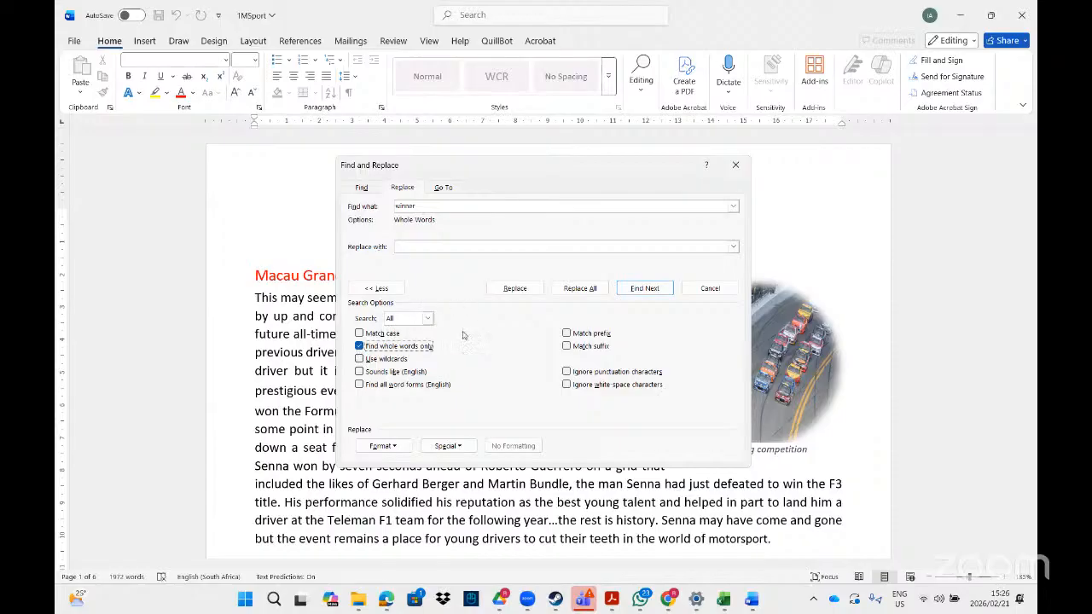
Apply Highlight formatting to the replacement and set the text highlight colour to blue.
{"action": "left_click", "coordinate": [420, 247]}
{"action": "left_click", "coordinate": [397, 449]}
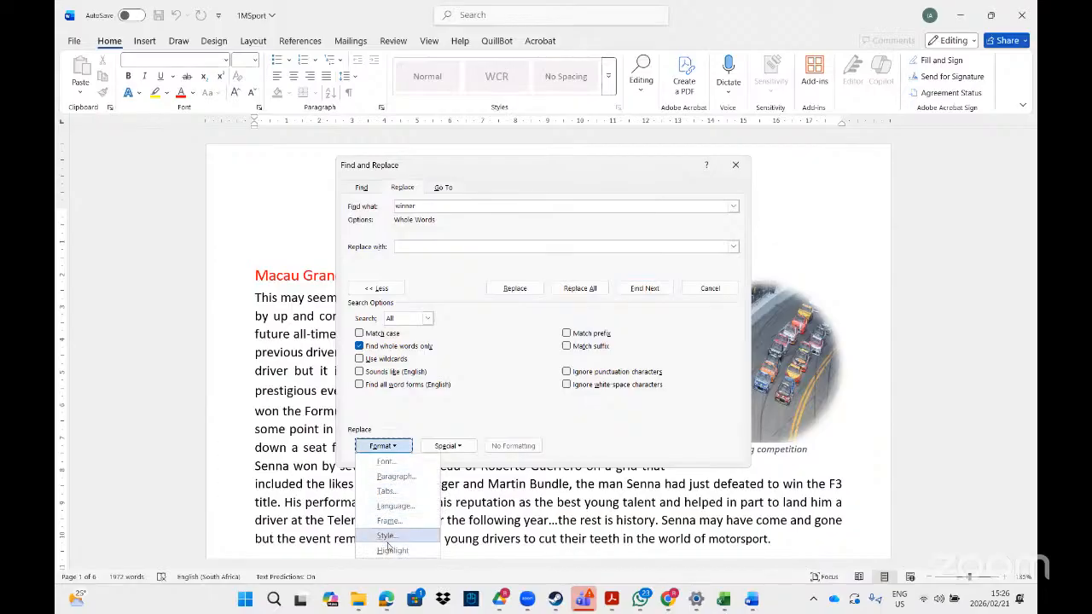
{"action": "left_click", "coordinate": [391, 554]}
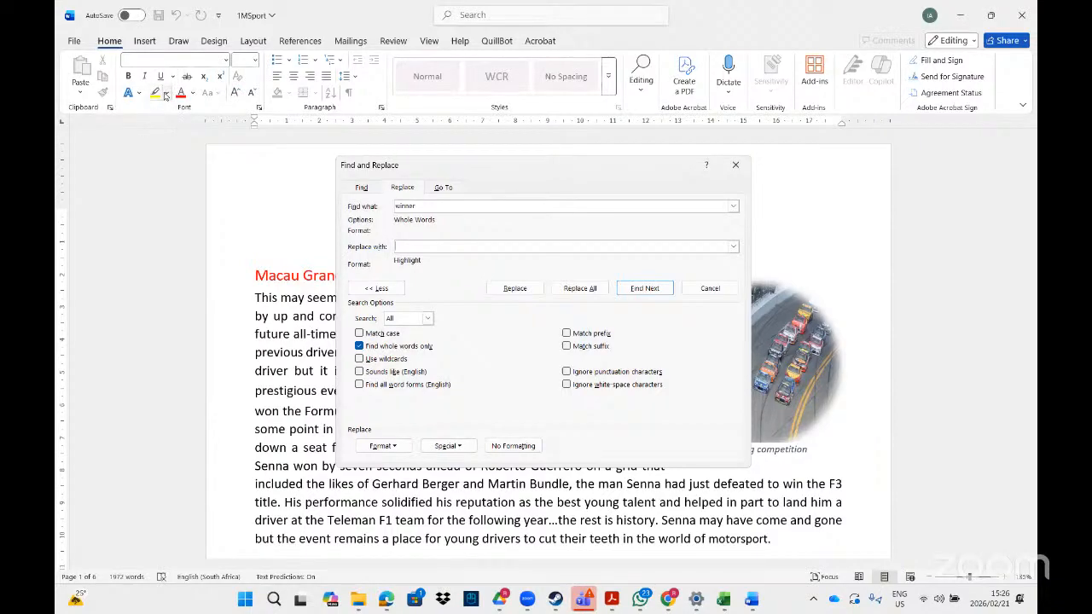
{"action": "left_click", "coordinate": [167, 95]}
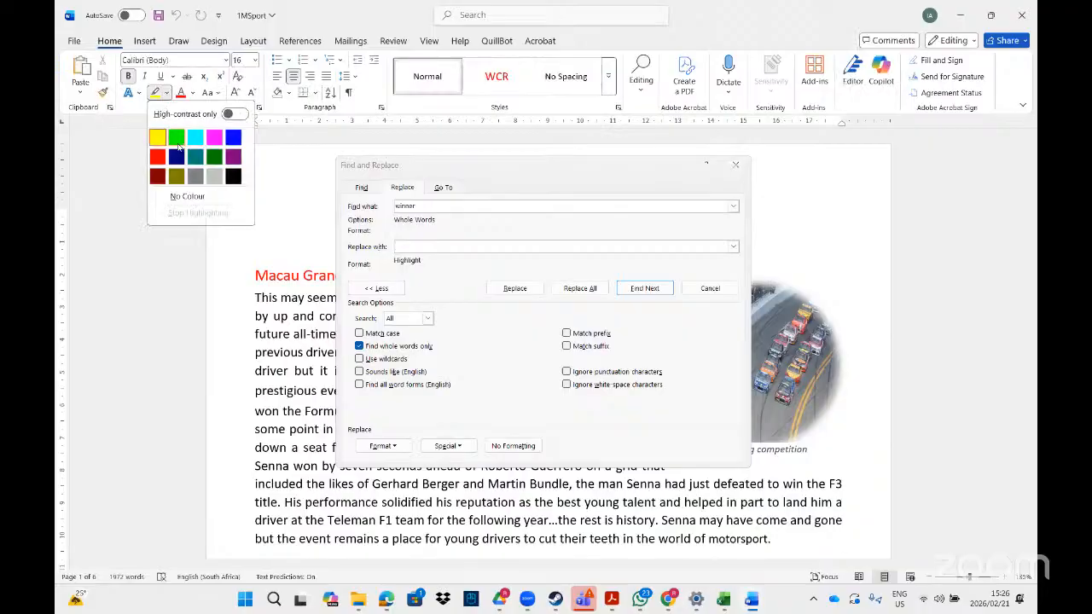
{"action": "left_click", "coordinate": [233, 136]}
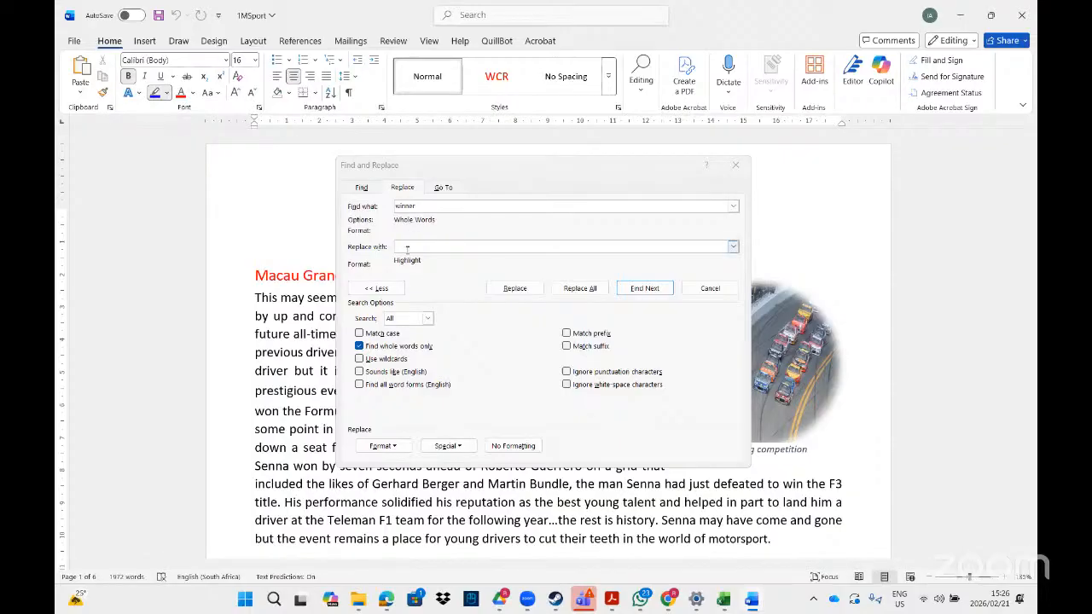
Replace all whole-word occurrences of "winner" with the highlighted format, close Find and Replace, and check the result in the document.
{"action": "left_click", "coordinate": [580, 288]}
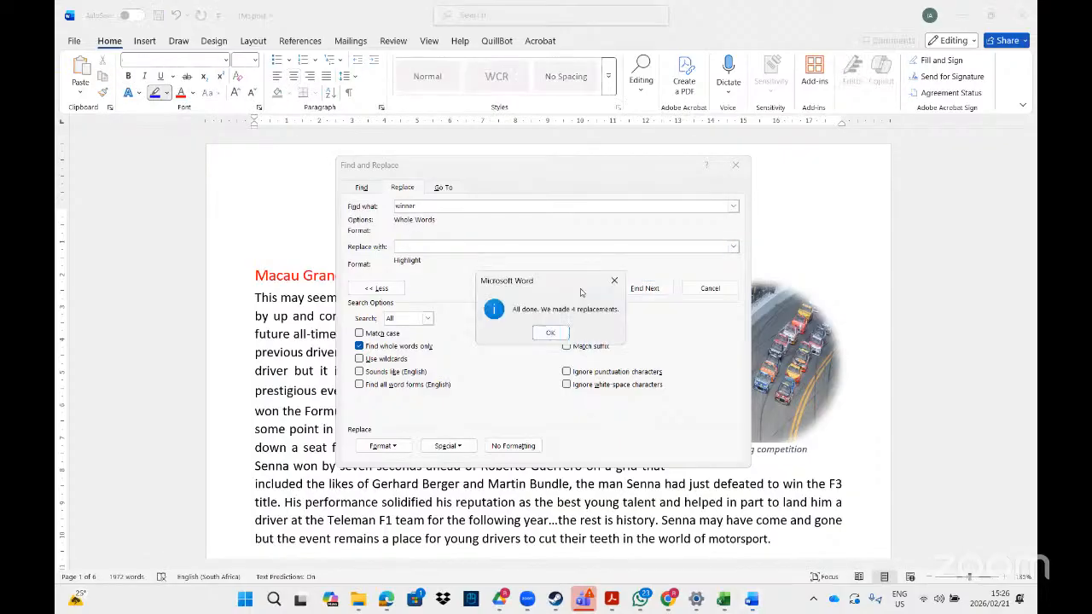
{"action": "left_click", "coordinate": [550, 333]}
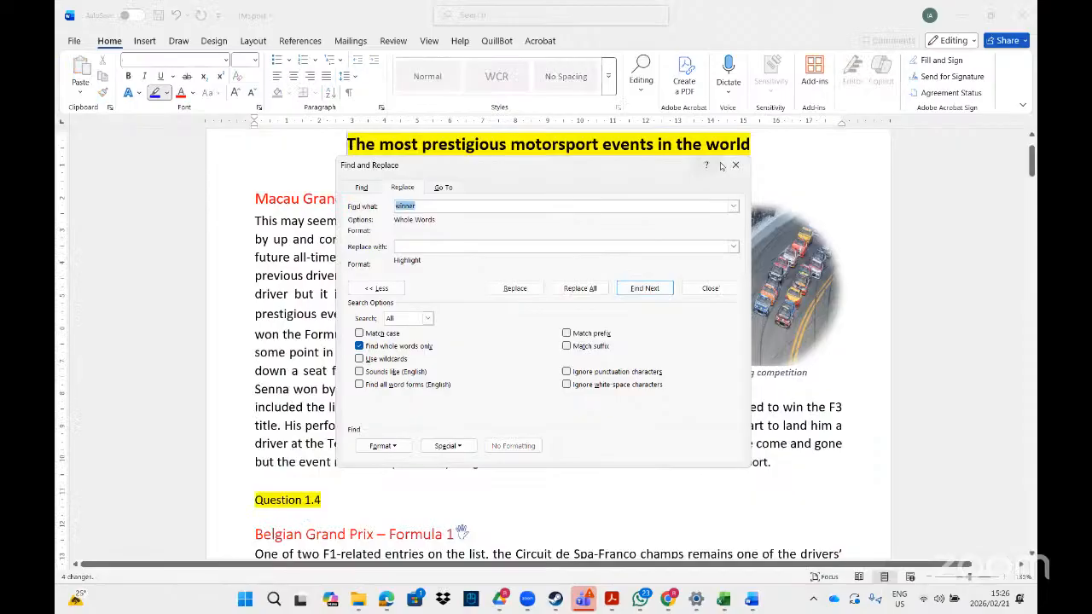
{"action": "left_click", "coordinate": [736, 168]}
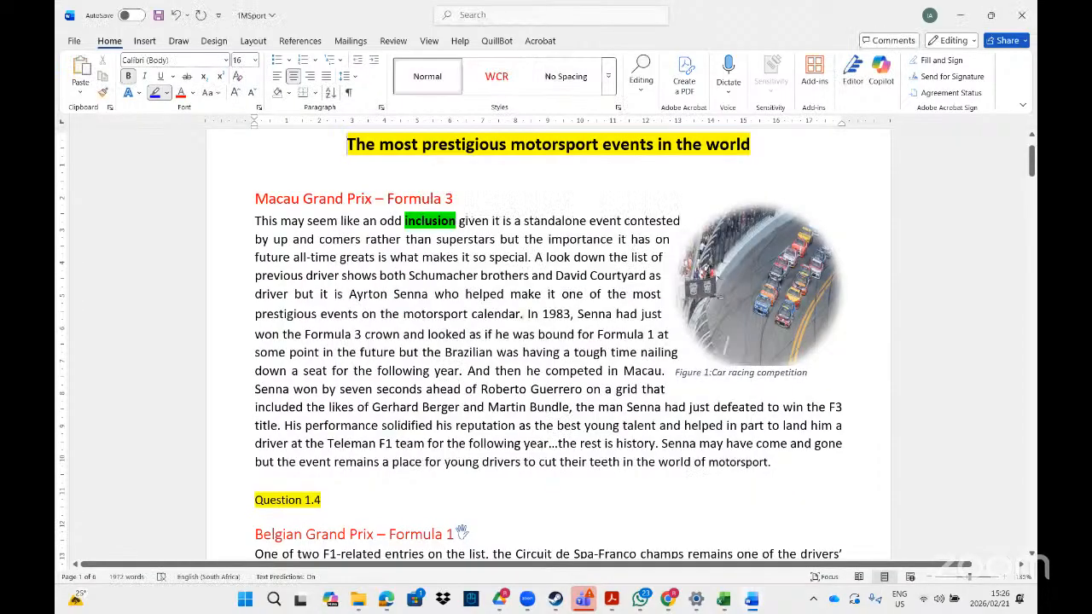
{"action": "left_click_drag", "start_coordinate": [1031, 166], "coordinate": [1031, 248]}
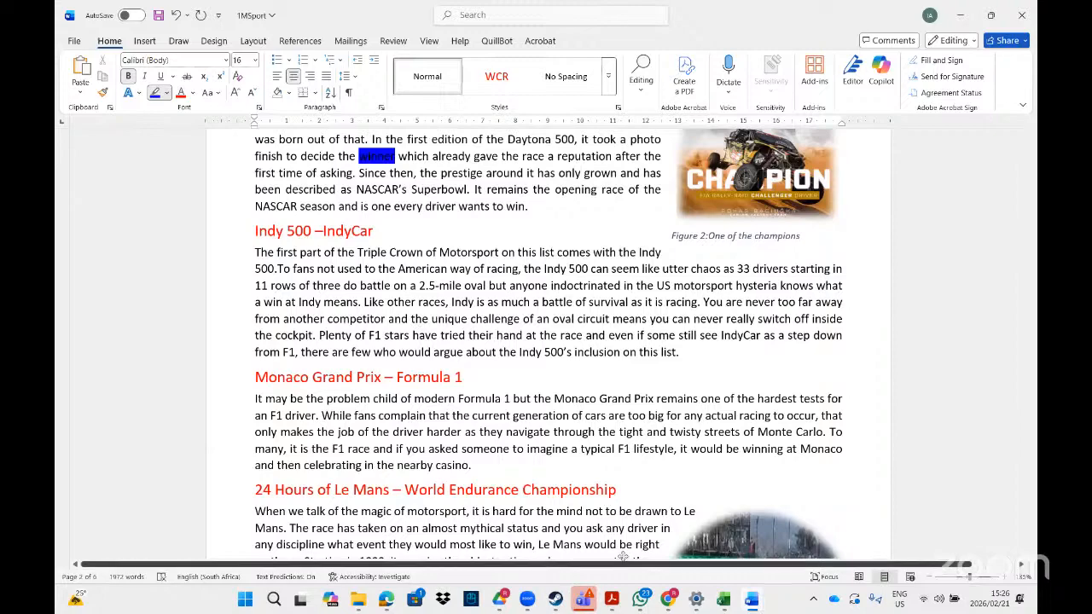
Check the 1MISSION task in the PDF, then search the data folder for "1miss" and open the 1Mission document.
{"action": "left_click", "coordinate": [611, 599]}
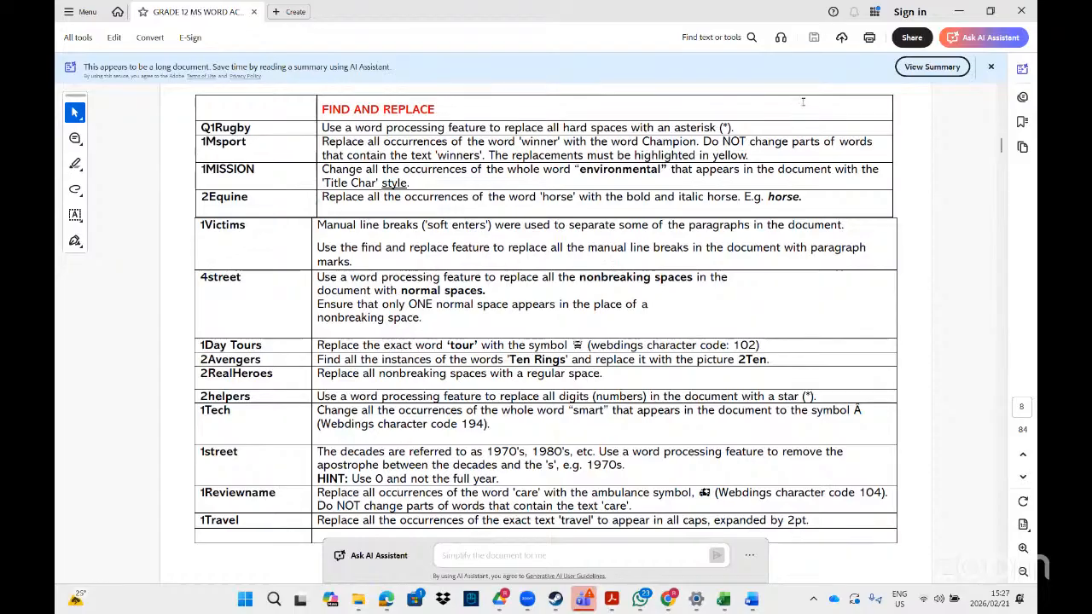
{"action": "left_click", "coordinate": [825, 32]}
{"action": "key", "text": "BackSpace"}
{"action": "key", "text": "BackSpace"}
{"action": "key", "text": "BackSpace"}
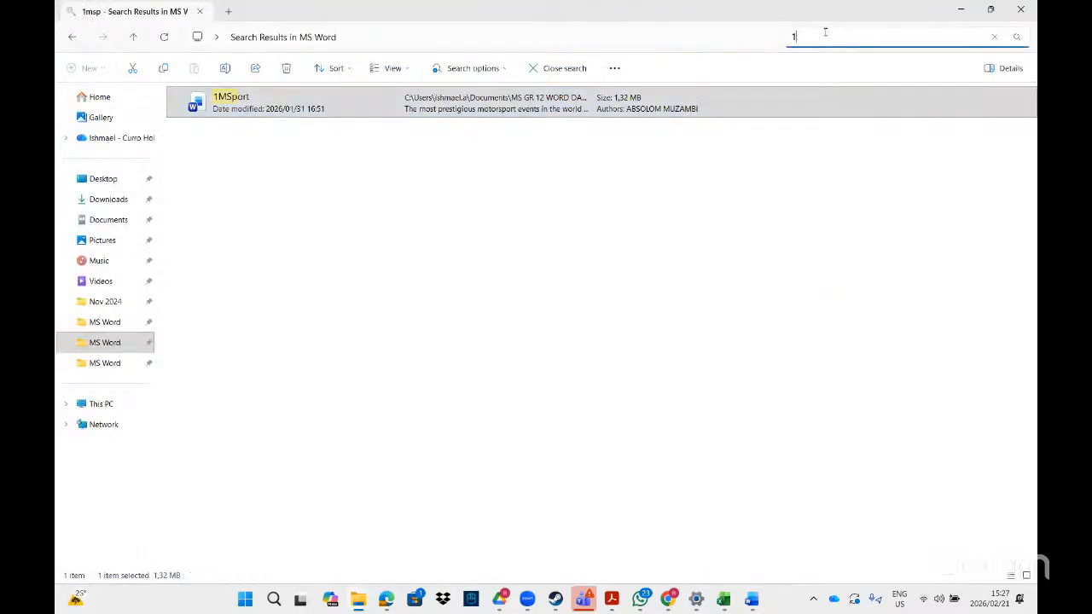
{"action": "type", "text": "miss"}
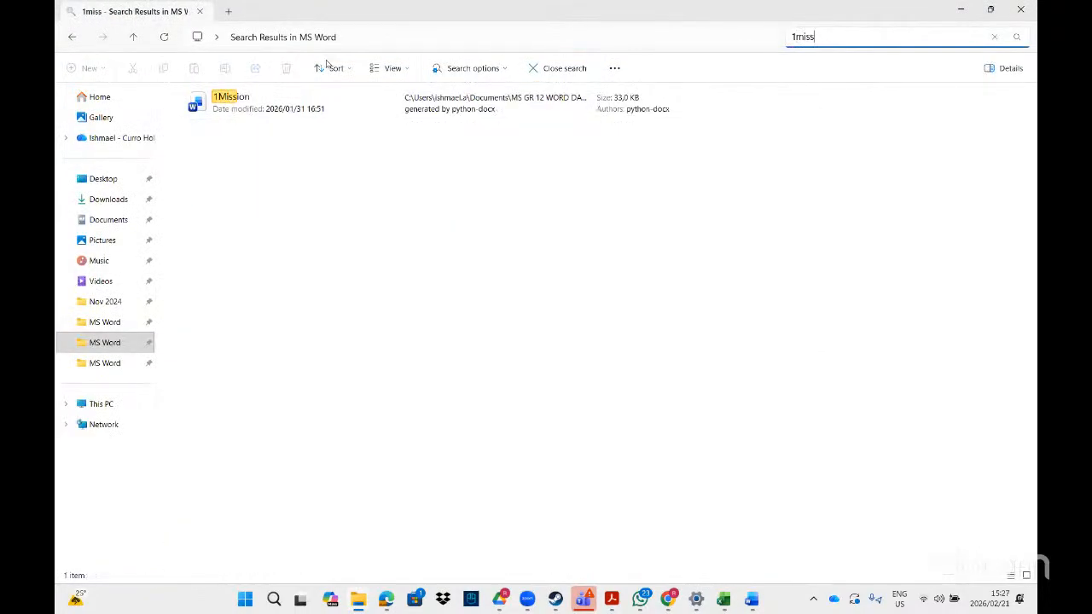
{"action": "double_click", "coordinate": [296, 103]}
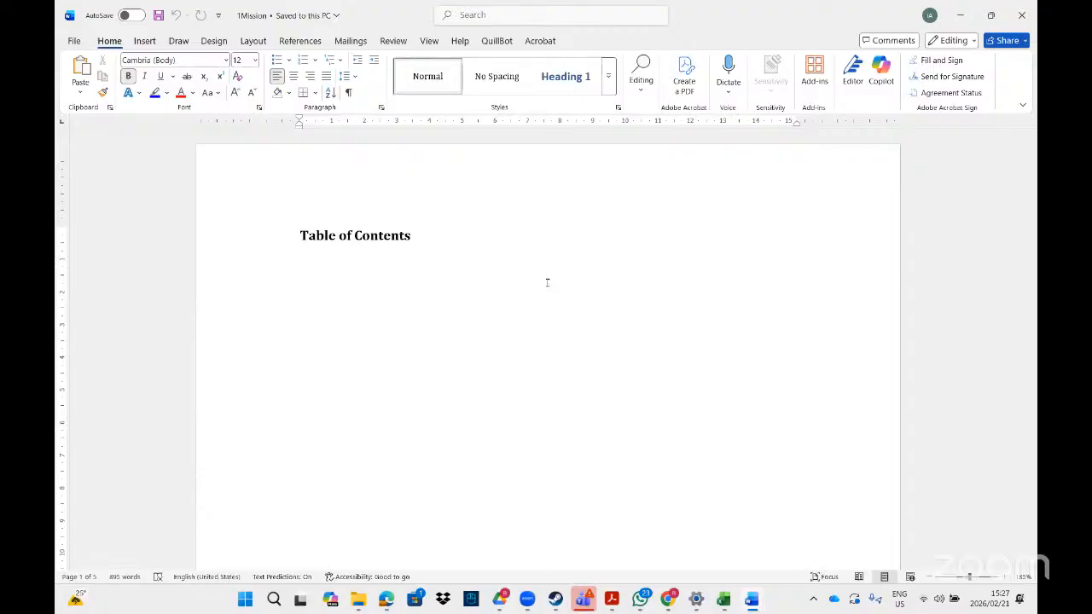
Open Replace in 1Mission, set the search text to "environmental", and clear the Highlight formatting from the replacement.
{"action": "left_click", "coordinate": [470, 17]}
{"action": "type", "text": "repl"}
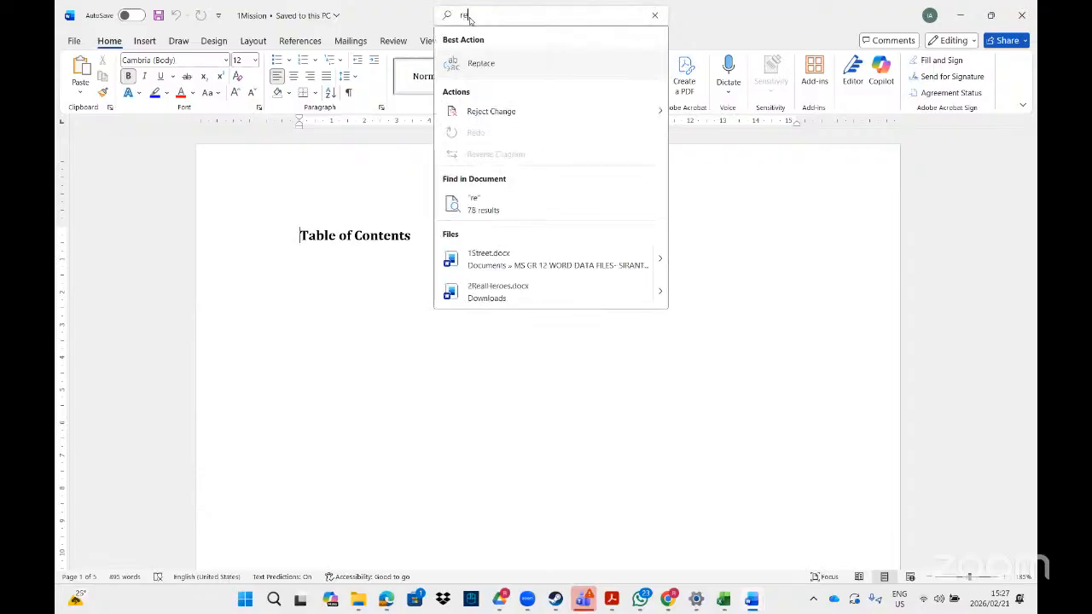
{"action": "left_click", "coordinate": [499, 74]}
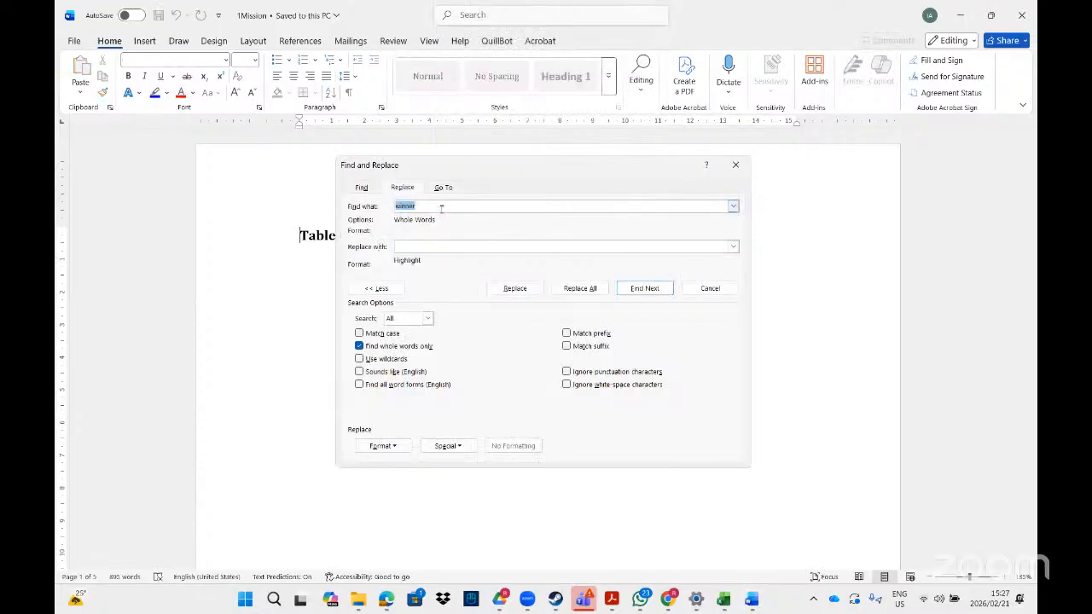
{"action": "type", "text": "environments"}
{"action": "key", "text": "Tab"}
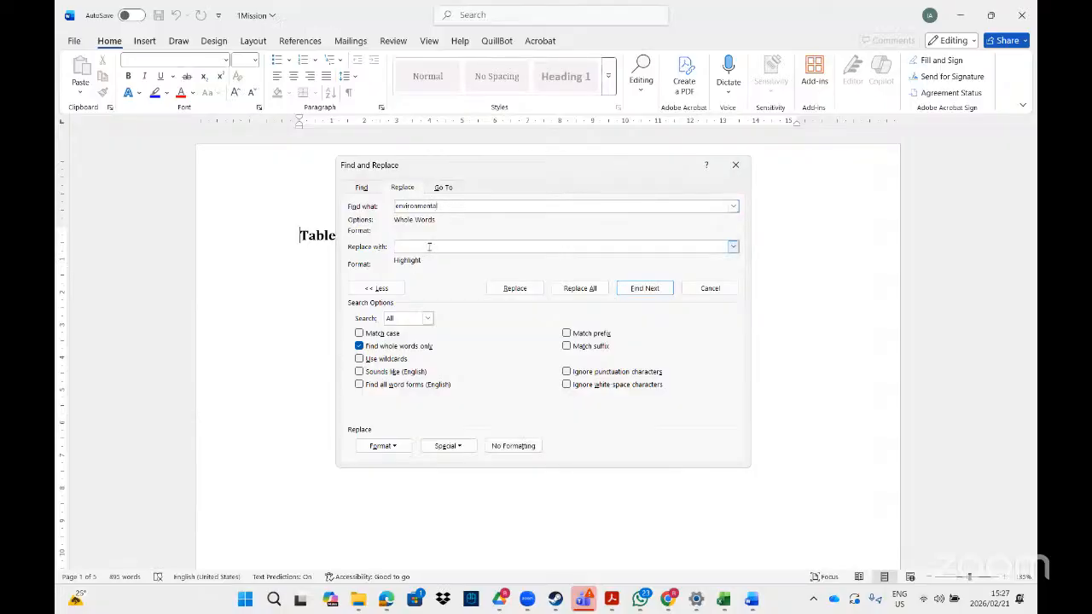
{"action": "left_click", "coordinate": [497, 446]}
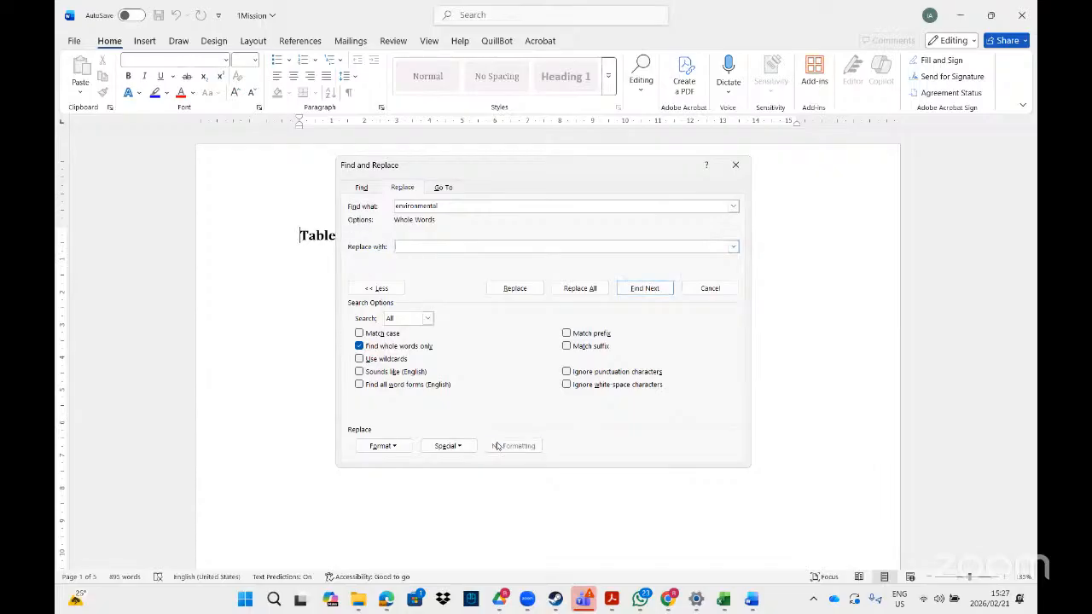
Set the replacement formatting to the Title Char style, leaving the replacement text empty.
{"action": "left_click", "coordinate": [410, 246]}
{"action": "left_click", "coordinate": [395, 446]}
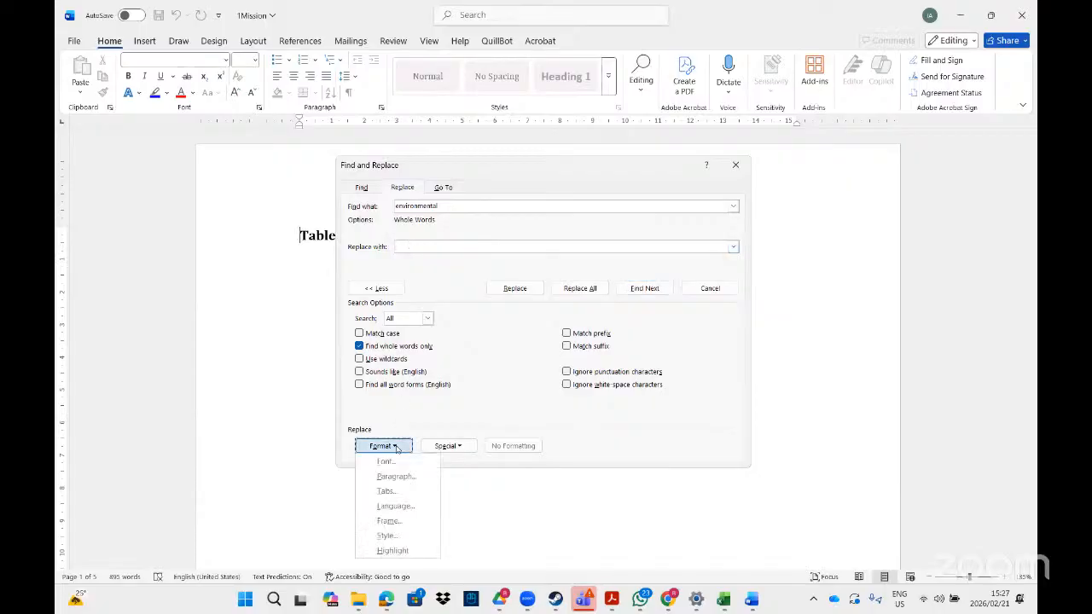
{"action": "left_click", "coordinate": [385, 535]}
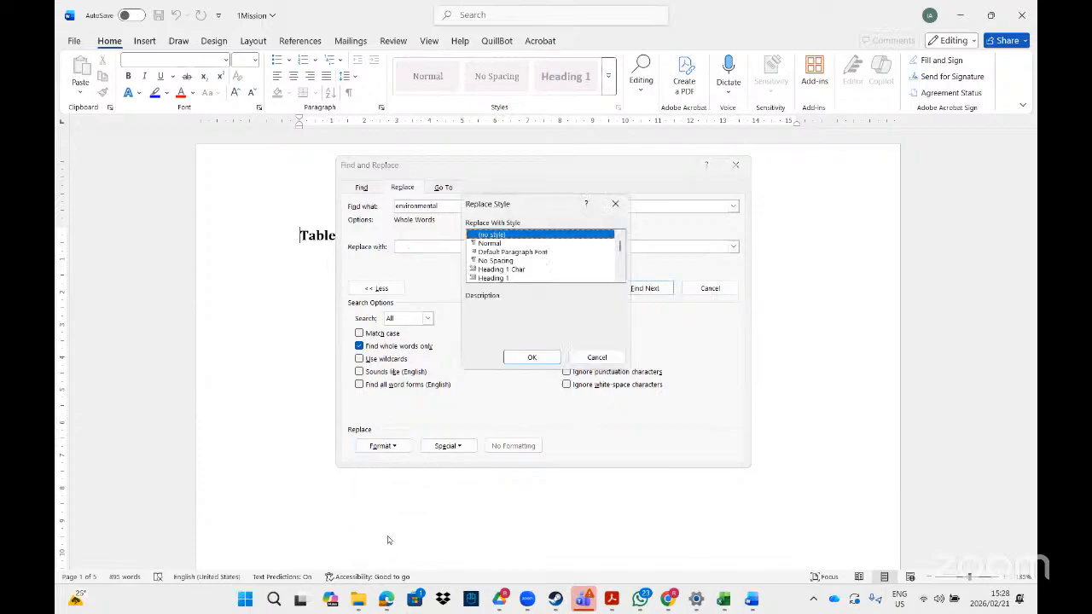
{"action": "left_click", "coordinate": [620, 278]}
{"action": "left_click", "coordinate": [620, 278]}
{"action": "left_click", "coordinate": [619, 278]}
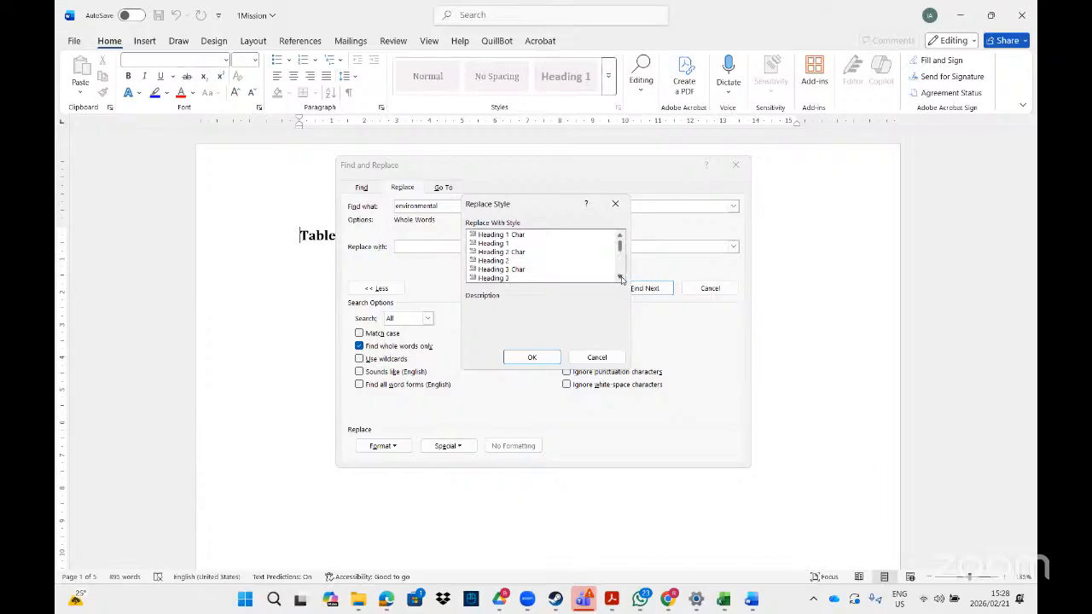
{"action": "left_click", "coordinate": [620, 278]}
{"action": "left_click", "coordinate": [620, 278]}
{"action": "left_click", "coordinate": [620, 278]}
{"action": "left_click", "coordinate": [621, 278]}
{"action": "left_click", "coordinate": [620, 278]}
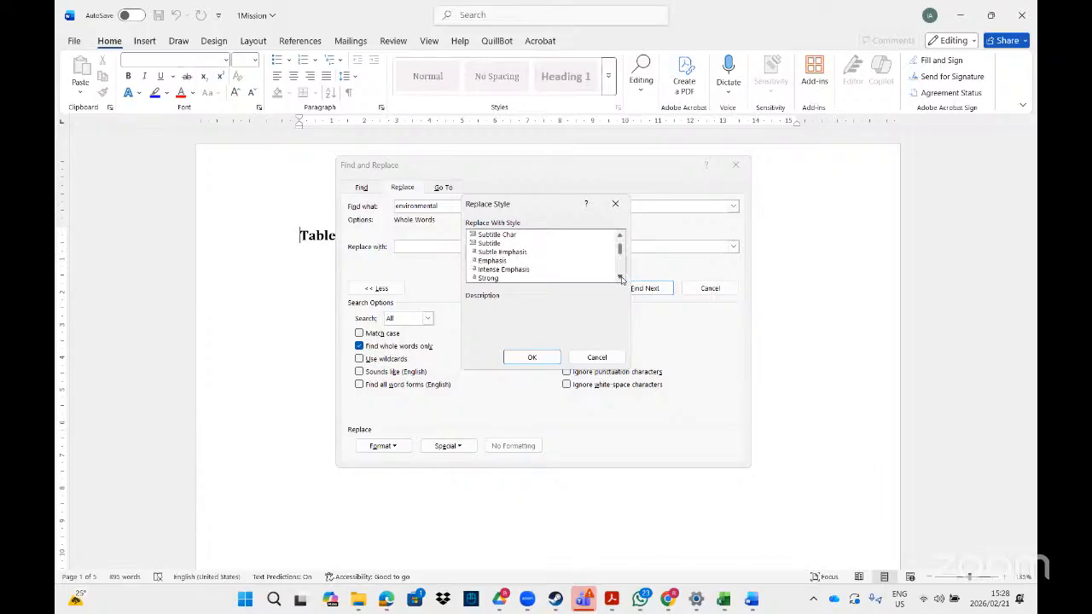
{"action": "left_click", "coordinate": [620, 278]}
{"action": "left_click", "coordinate": [621, 278]}
{"action": "left_click", "coordinate": [621, 278]}
{"action": "left_click", "coordinate": [621, 278]}
{"action": "left_click", "coordinate": [621, 278]}
{"action": "left_click", "coordinate": [621, 278]}
{"action": "left_click", "coordinate": [621, 278]}
{"action": "left_click", "coordinate": [621, 278]}
{"action": "left_click", "coordinate": [621, 278]}
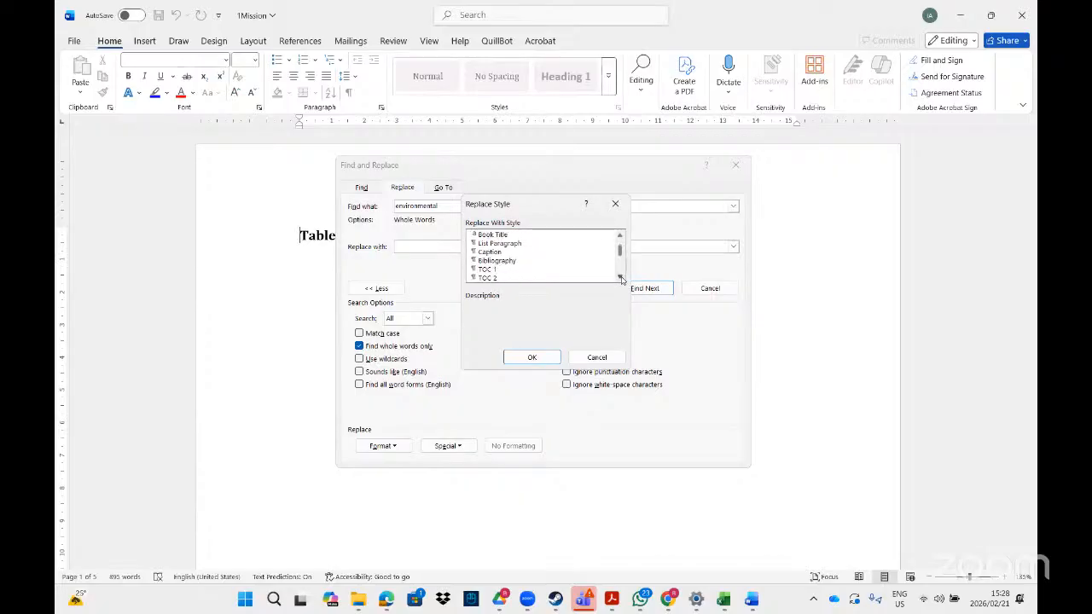
{"action": "left_click", "coordinate": [621, 278]}
{"action": "left_click", "coordinate": [621, 278]}
{"action": "left_click", "coordinate": [621, 278]}
{"action": "left_click", "coordinate": [620, 278]}
{"action": "left_click", "coordinate": [621, 278]}
{"action": "left_click", "coordinate": [621, 278]}
{"action": "left_click", "coordinate": [621, 278]}
{"action": "left_click", "coordinate": [621, 278]}
{"action": "left_click", "coordinate": [620, 278]}
{"action": "left_click", "coordinate": [621, 278]}
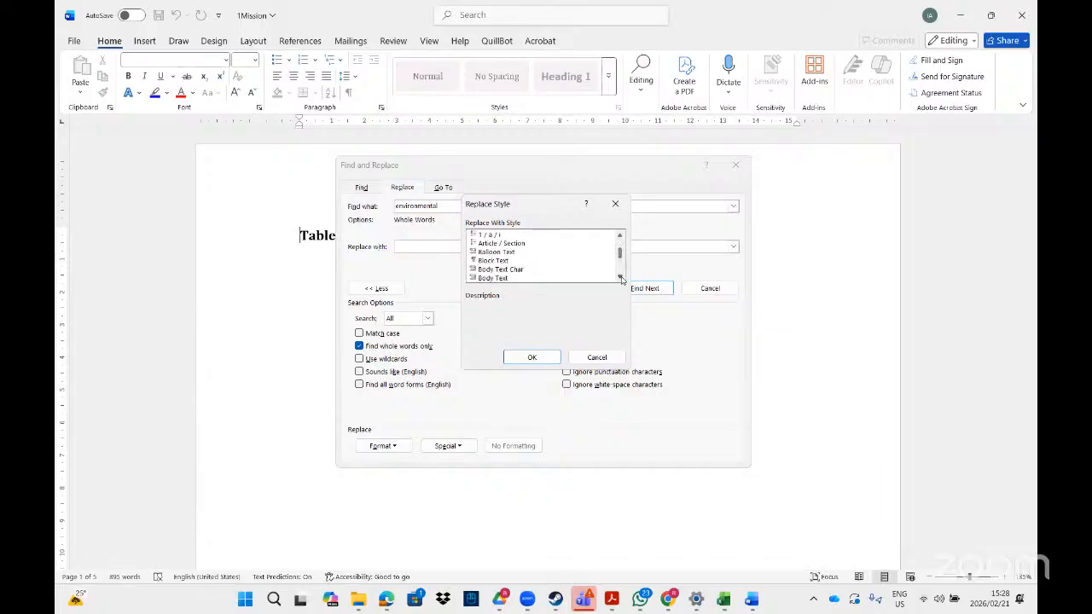
{"action": "left_click", "coordinate": [620, 278]}
{"action": "left_click", "coordinate": [621, 278]}
{"action": "left_click_drag", "start_coordinate": [621, 257], "coordinate": [621, 240]}
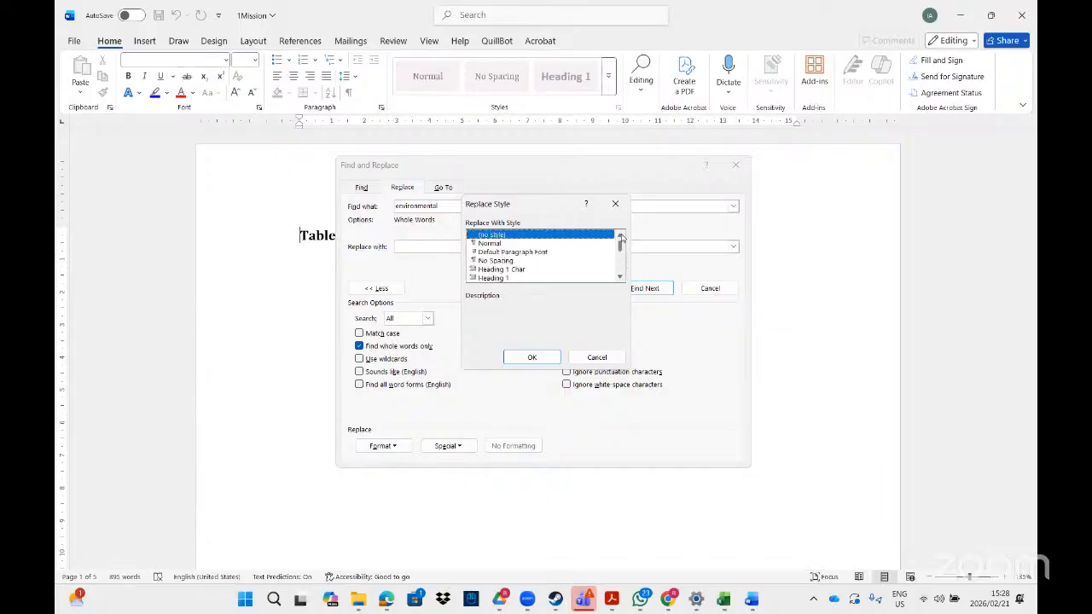
{"action": "left_click", "coordinate": [620, 279]}
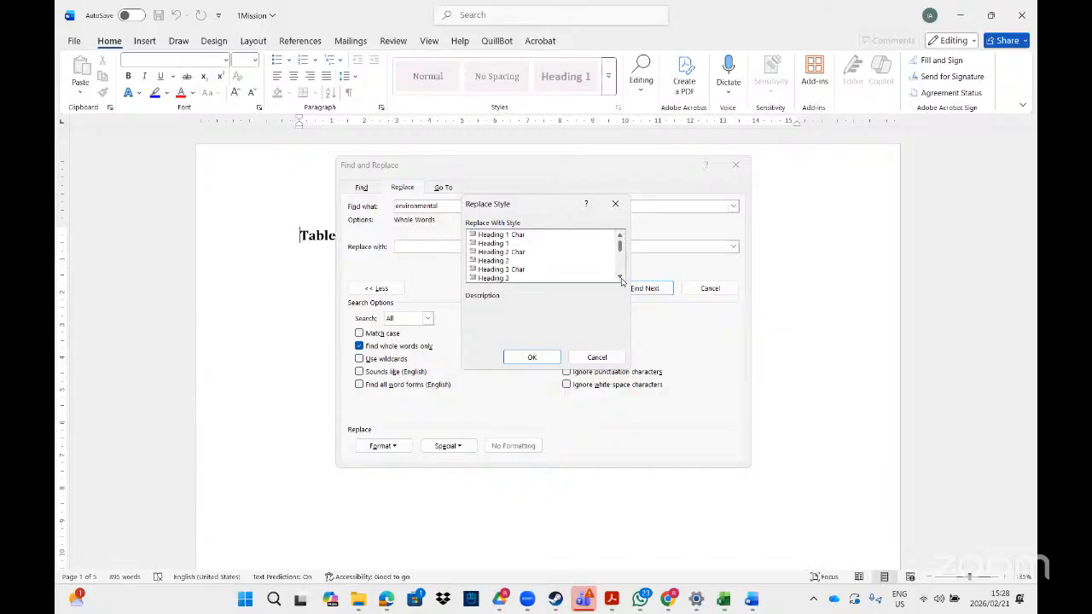
{"action": "left_click", "coordinate": [621, 279]}
{"action": "left_click", "coordinate": [621, 279]}
{"action": "left_click", "coordinate": [621, 279]}
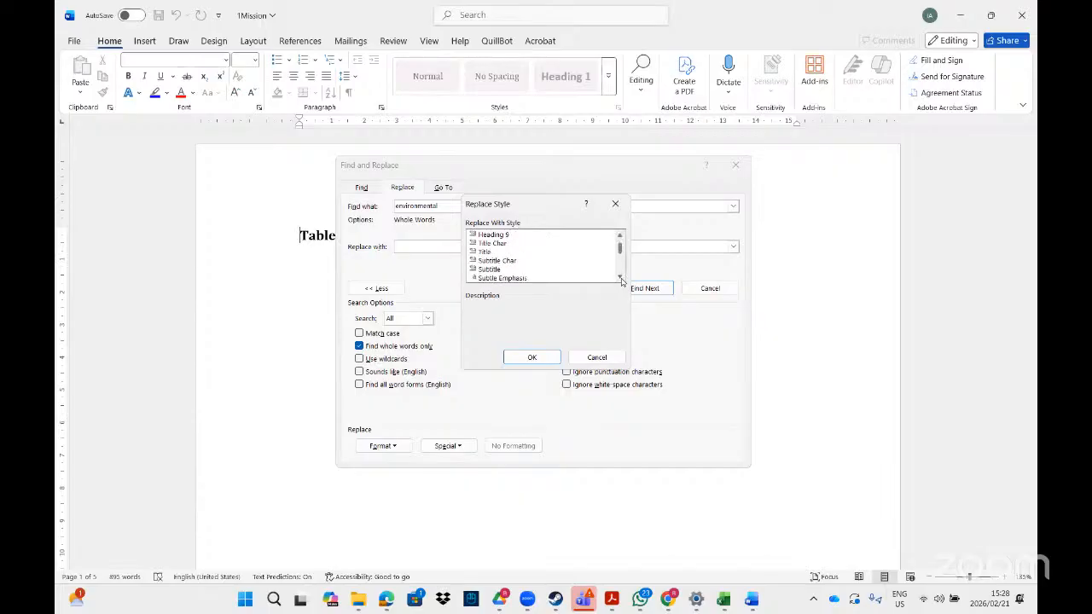
{"action": "left_click", "coordinate": [621, 280]}
{"action": "left_click", "coordinate": [502, 236]}
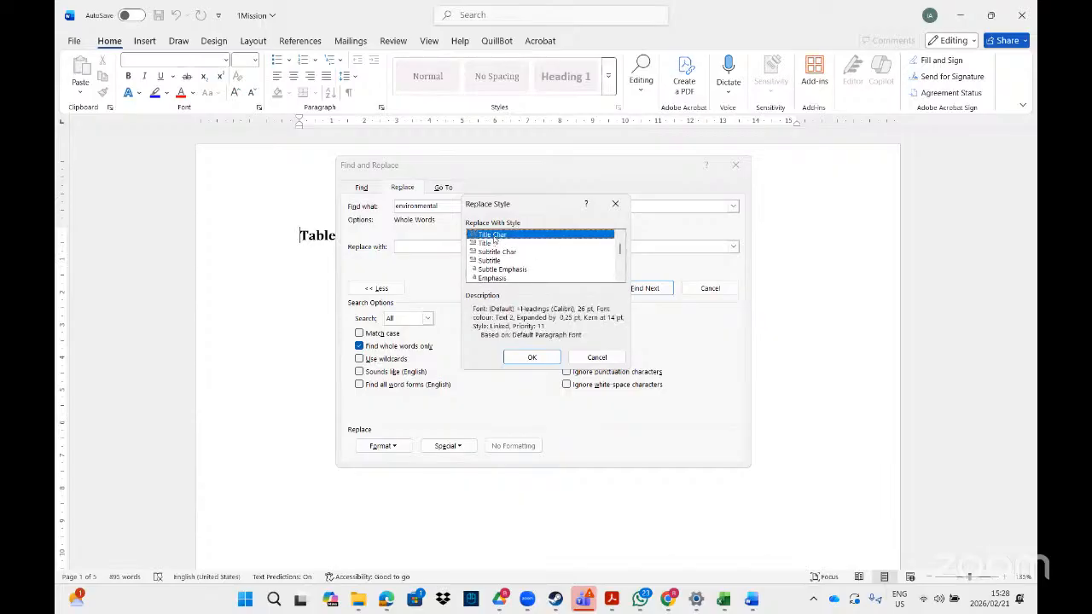
{"action": "left_click", "coordinate": [532, 358]}
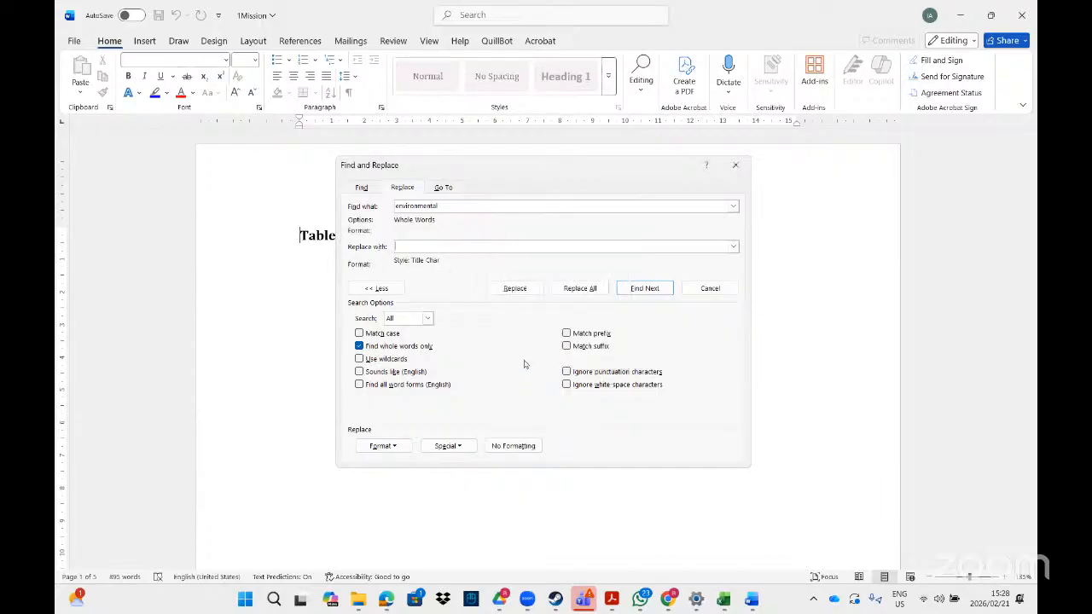
Replace all whole-word occurrences of "environmental" with the Title Char style, close Find and Replace, and check the formatted words in the document.
{"action": "left_click", "coordinate": [580, 288]}
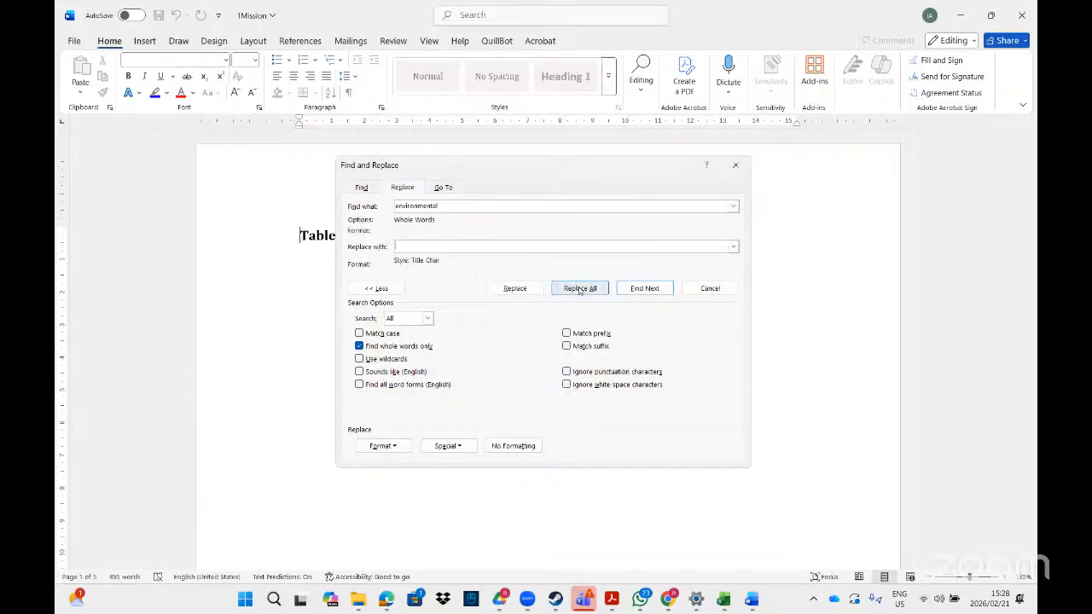
{"action": "left_click", "coordinate": [549, 333]}
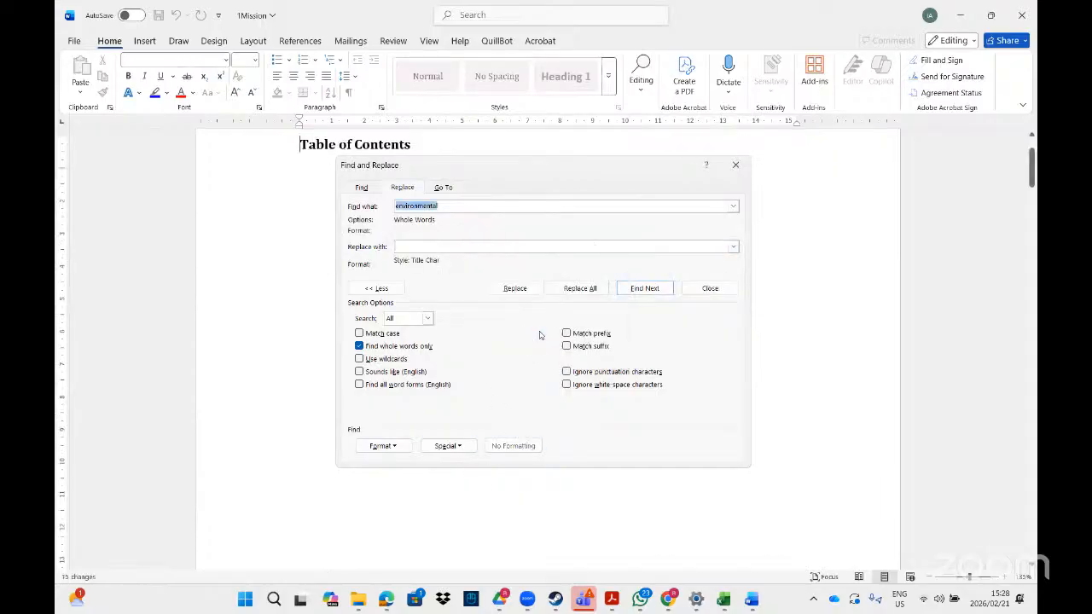
{"action": "left_click", "coordinate": [735, 165]}
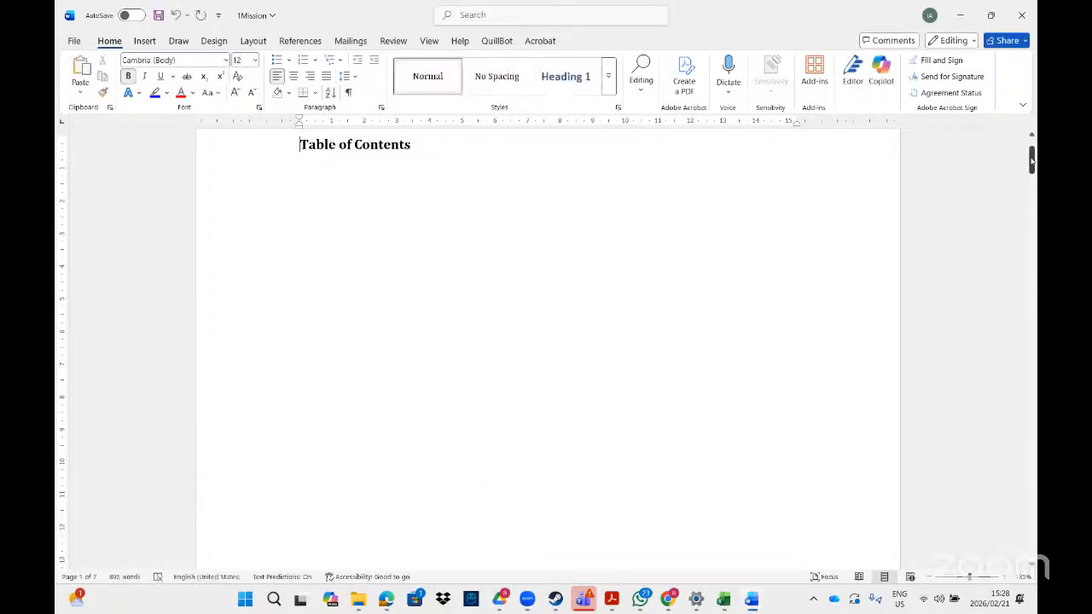
{"action": "left_click_drag", "start_coordinate": [1030, 162], "coordinate": [1030, 220]}
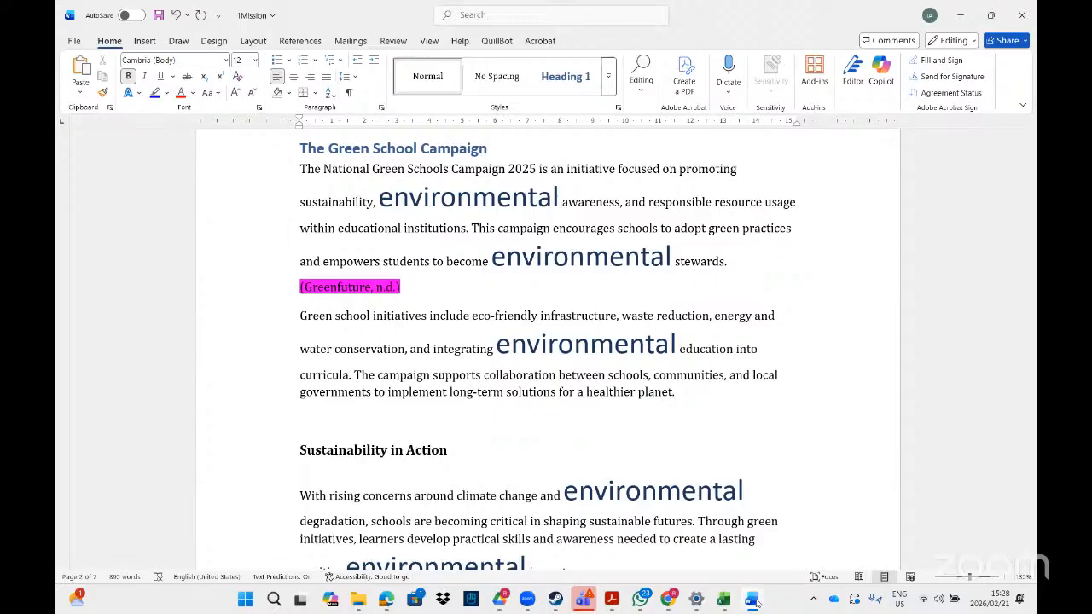
Check the 1Victims task in the PDF, then search the data folder for "1vic" and open the 1Victims document.
{"action": "mouse_move", "coordinate": [754, 602]}
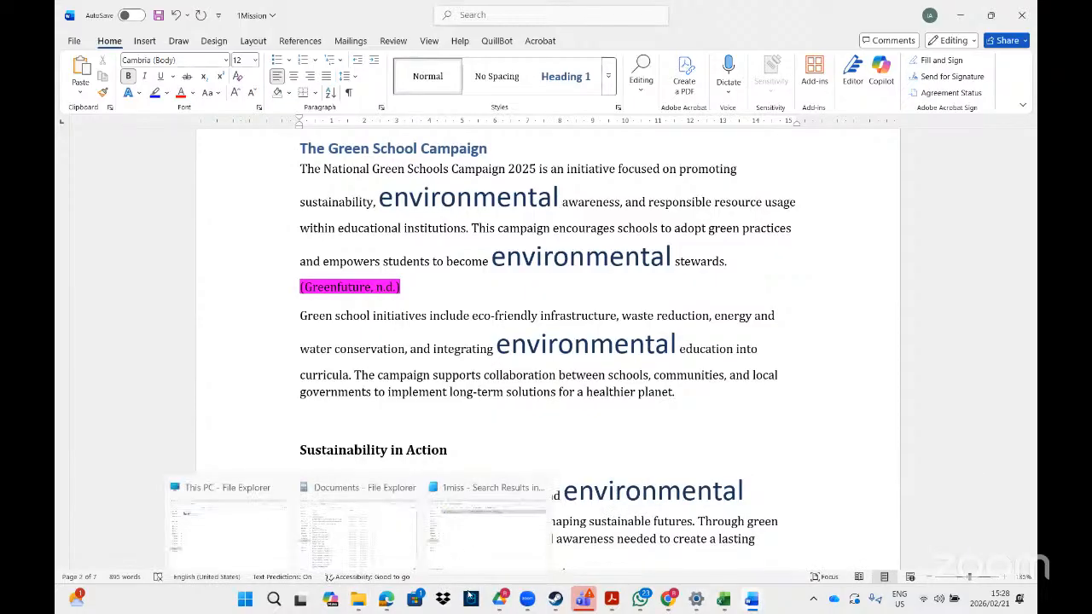
{"action": "left_click", "coordinate": [610, 600]}
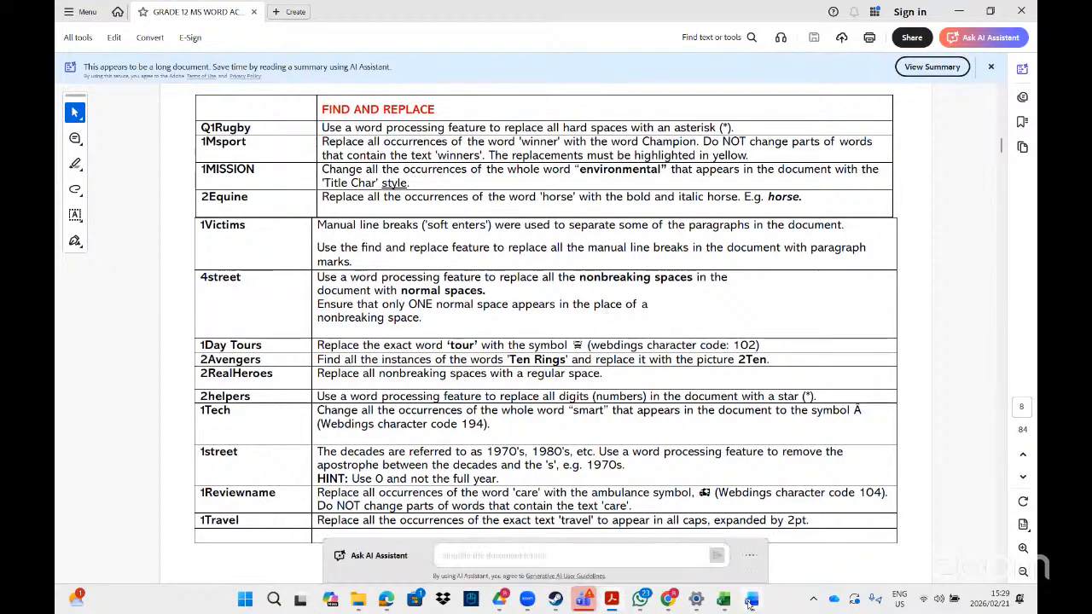
{"action": "mouse_move", "coordinate": [748, 603]}
{"action": "mouse_move", "coordinate": [358, 601]}
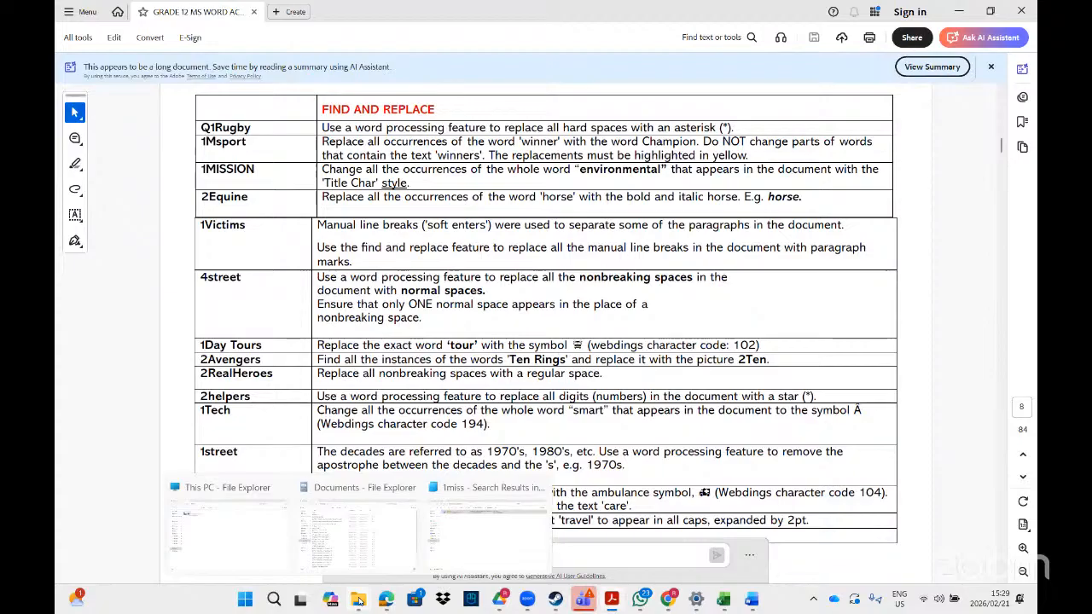
{"action": "left_click", "coordinate": [471, 547]}
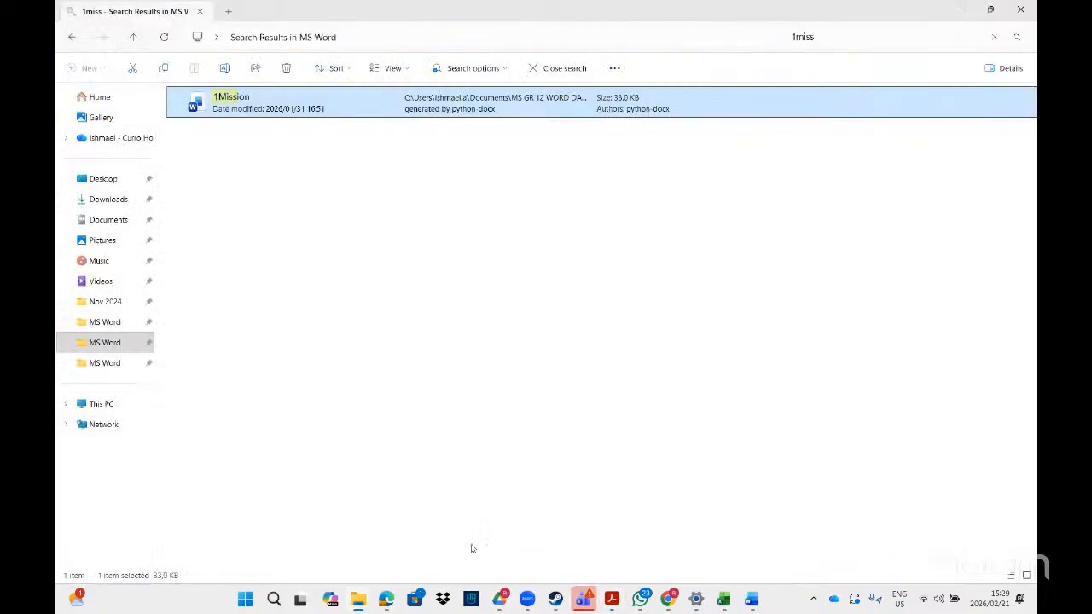
{"action": "left_click", "coordinate": [858, 34]}
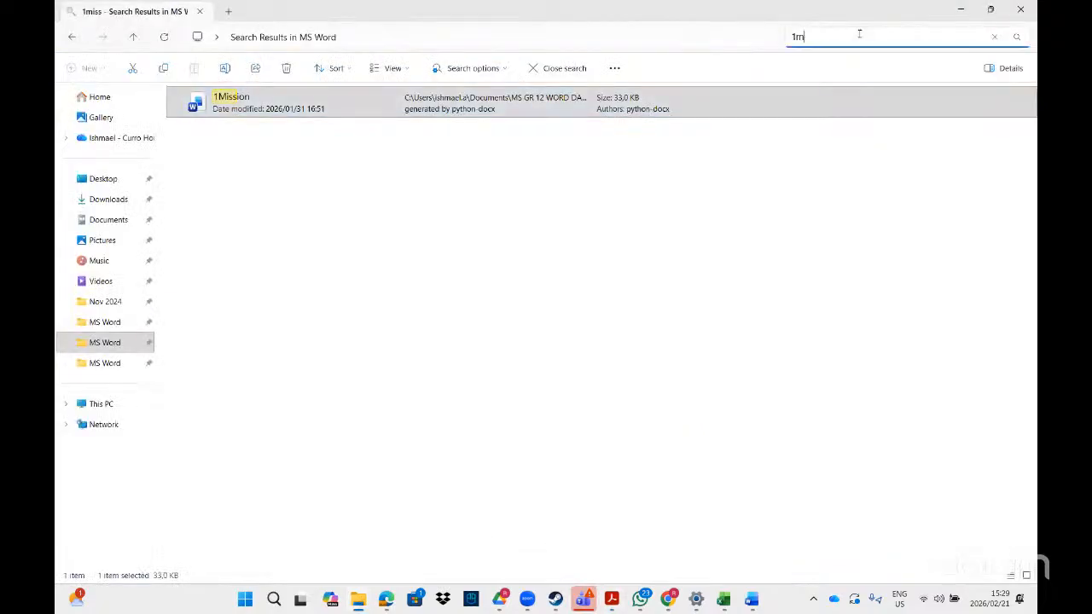
{"action": "key", "text": "BackSpace"}
{"action": "type", "text": "vic"}
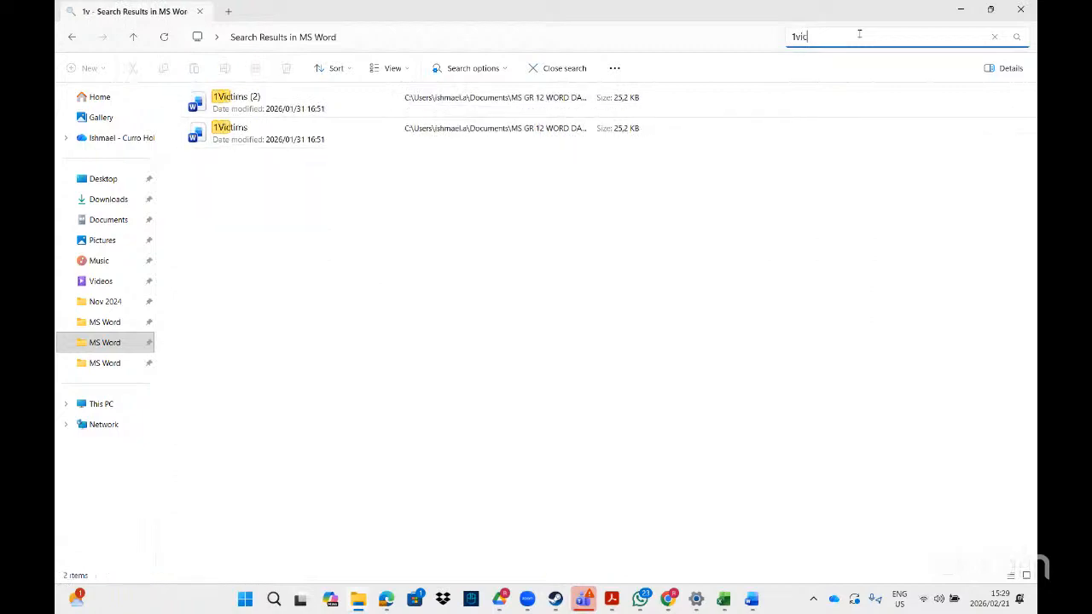
{"action": "double_click", "coordinate": [337, 134]}
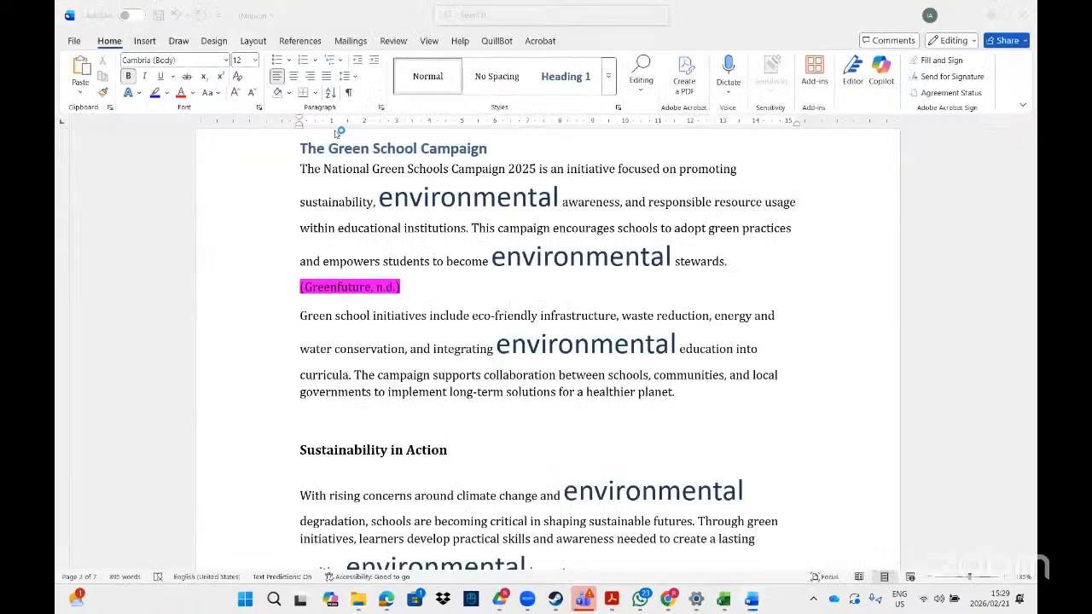
Open Replace in 1Victims, clear the old search text, and set the search to the Manual Line Break special character.
{"action": "left_click", "coordinate": [467, 14]}
{"action": "left_click", "coordinate": [484, 64]}
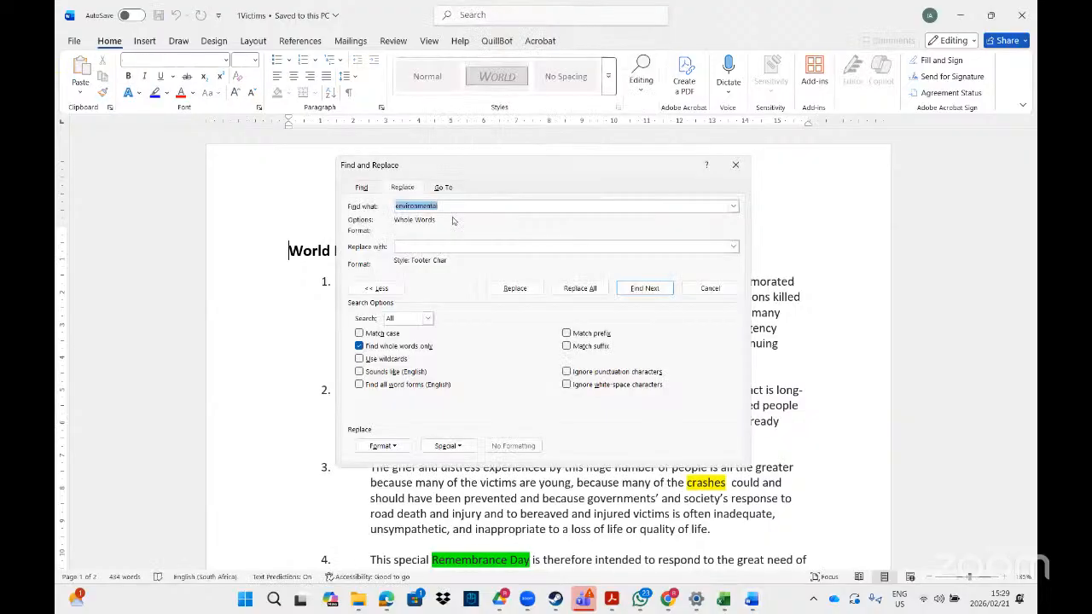
{"action": "key", "text": "BackSpace"}
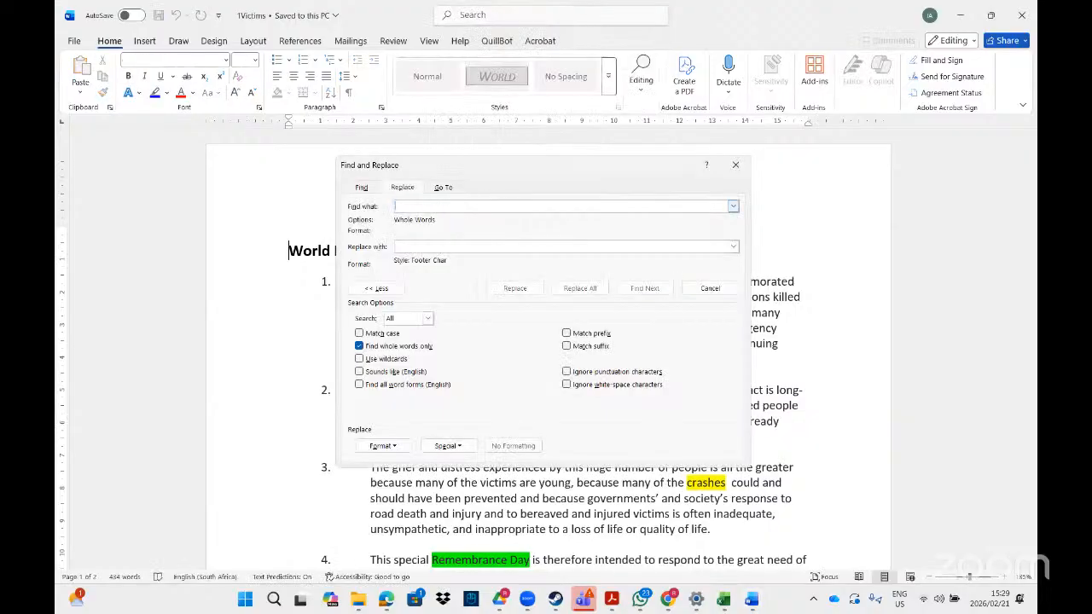
{"action": "left_click", "coordinate": [446, 446]}
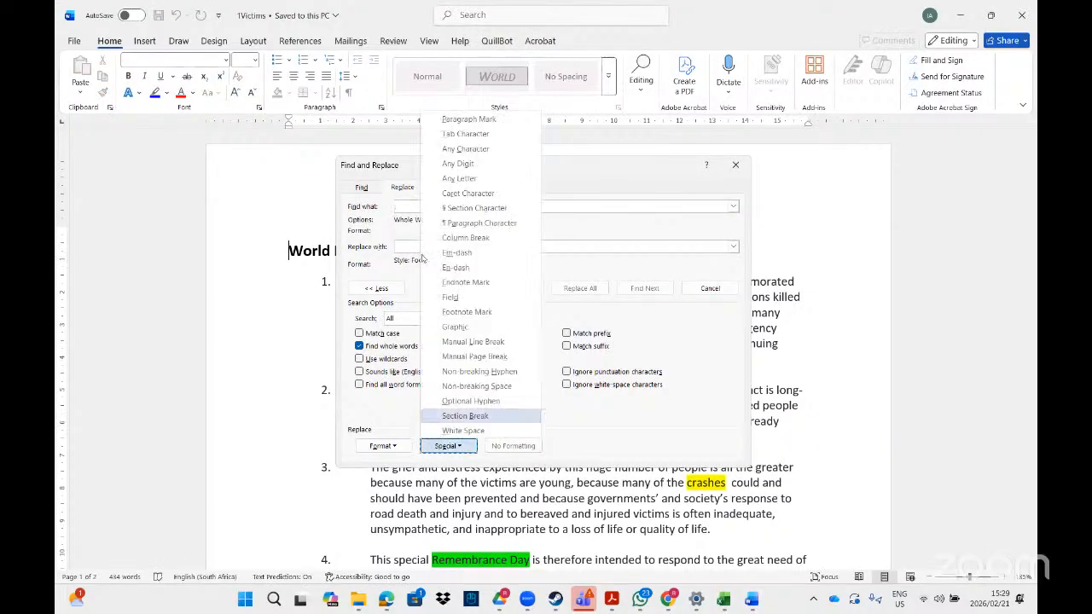
{"action": "left_click", "coordinate": [399, 208]}
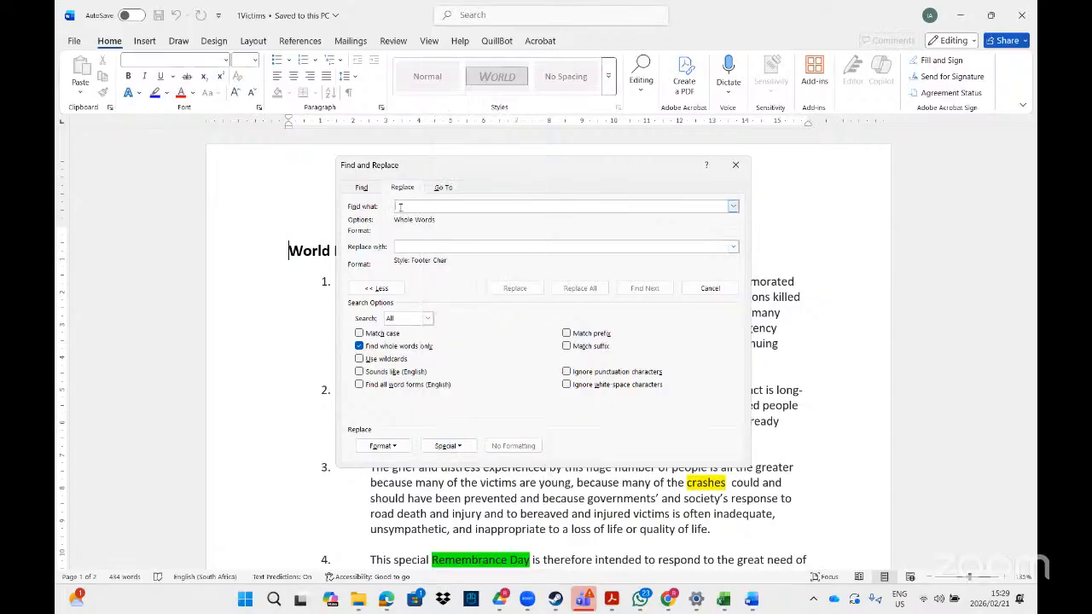
{"action": "left_click", "coordinate": [458, 449]}
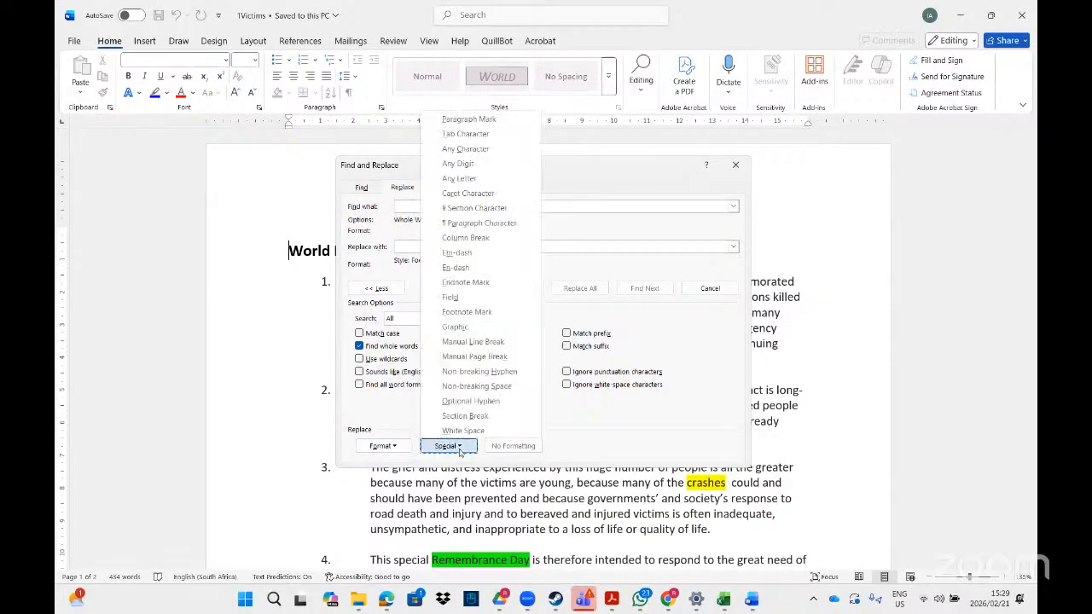
{"action": "left_click", "coordinate": [488, 342]}
Clear the style formatting from the replacement and set the replacement to the Paragraph Mark special character.
{"action": "left_click", "coordinate": [425, 245]}
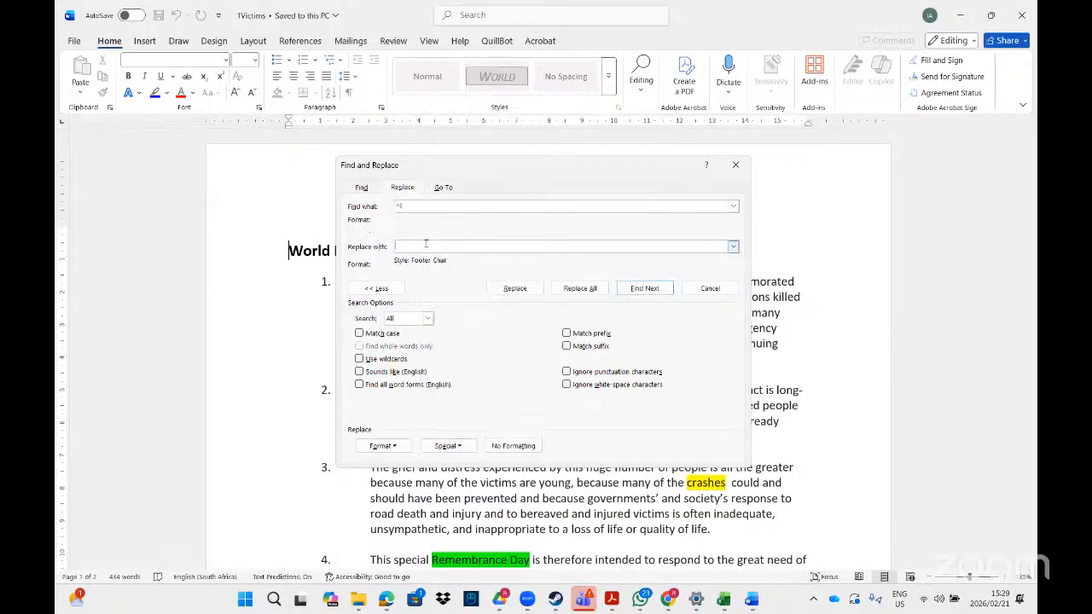
{"action": "left_click", "coordinate": [513, 445]}
{"action": "left_click", "coordinate": [447, 445]}
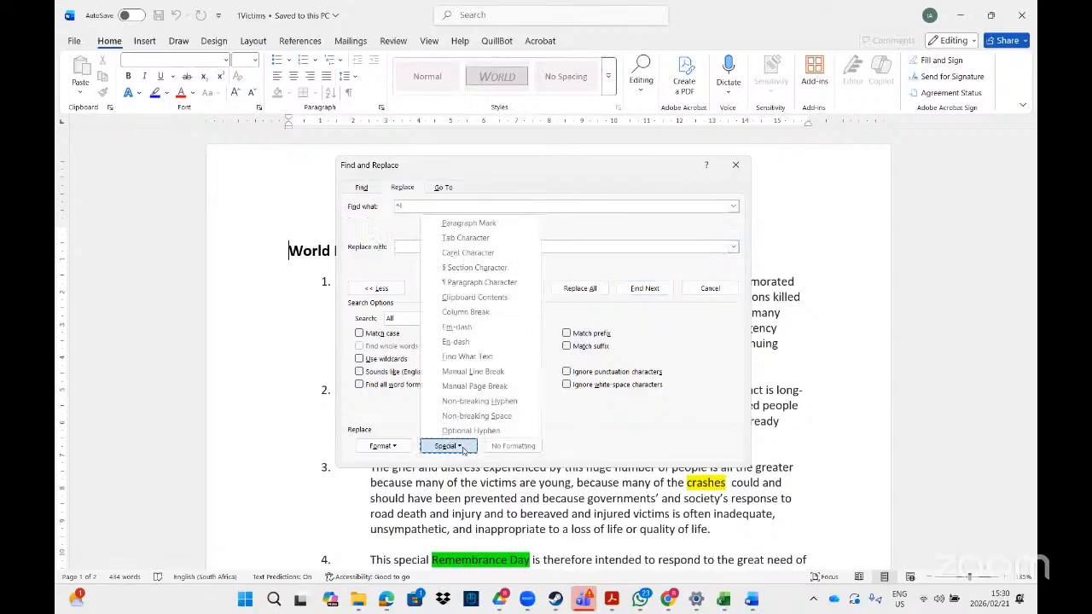
{"action": "left_click", "coordinate": [479, 223]}
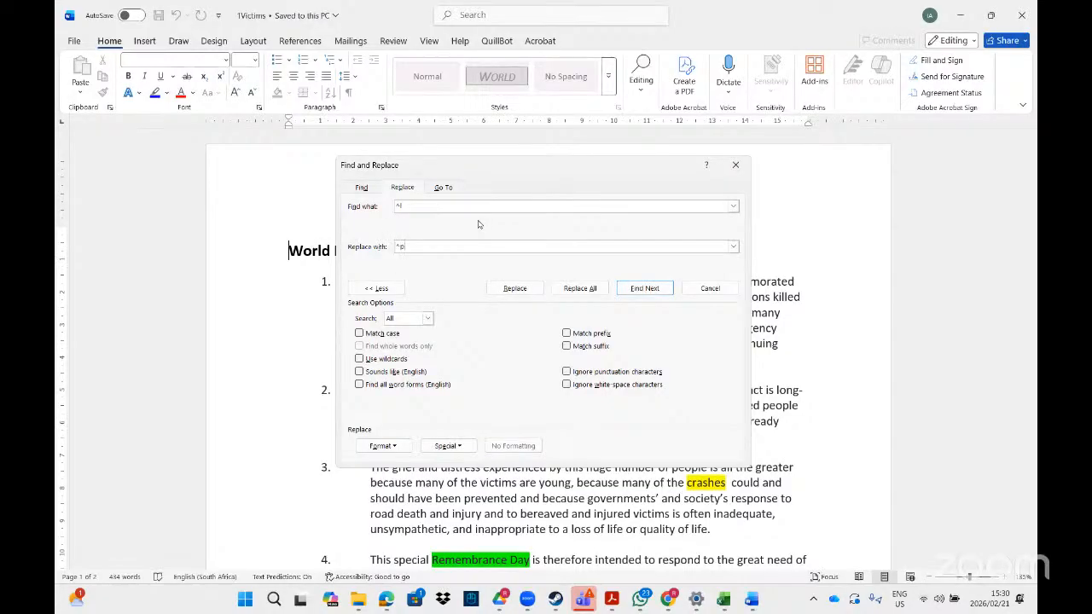
Replace all manual line breaks in 1Victims with paragraph marks and close Find and Replace.
{"action": "left_click", "coordinate": [579, 291]}
{"action": "left_click", "coordinate": [555, 334]}
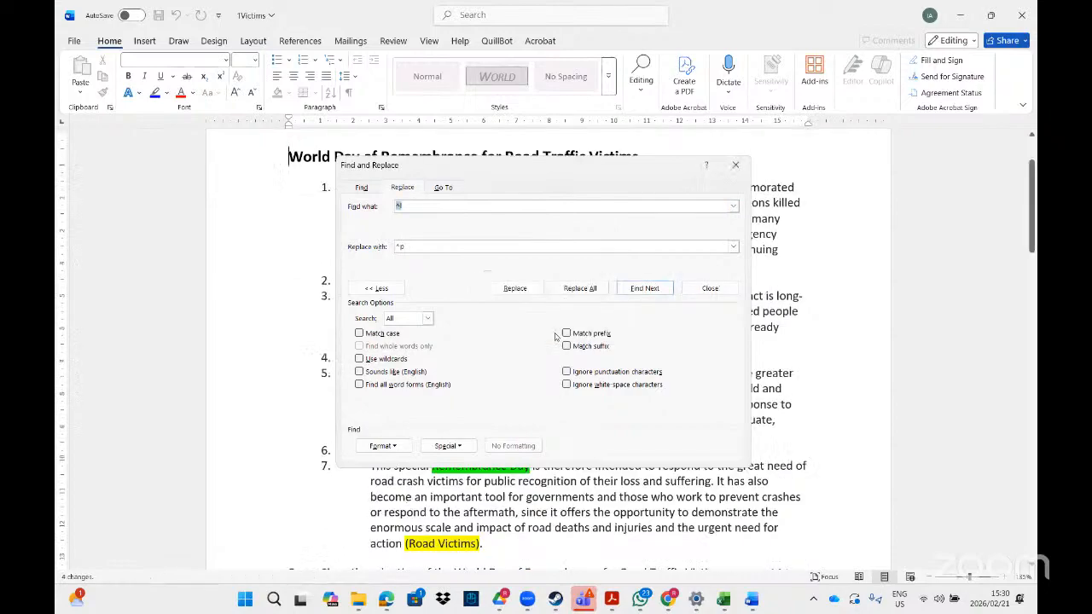
{"action": "left_click", "coordinate": [735, 166]}
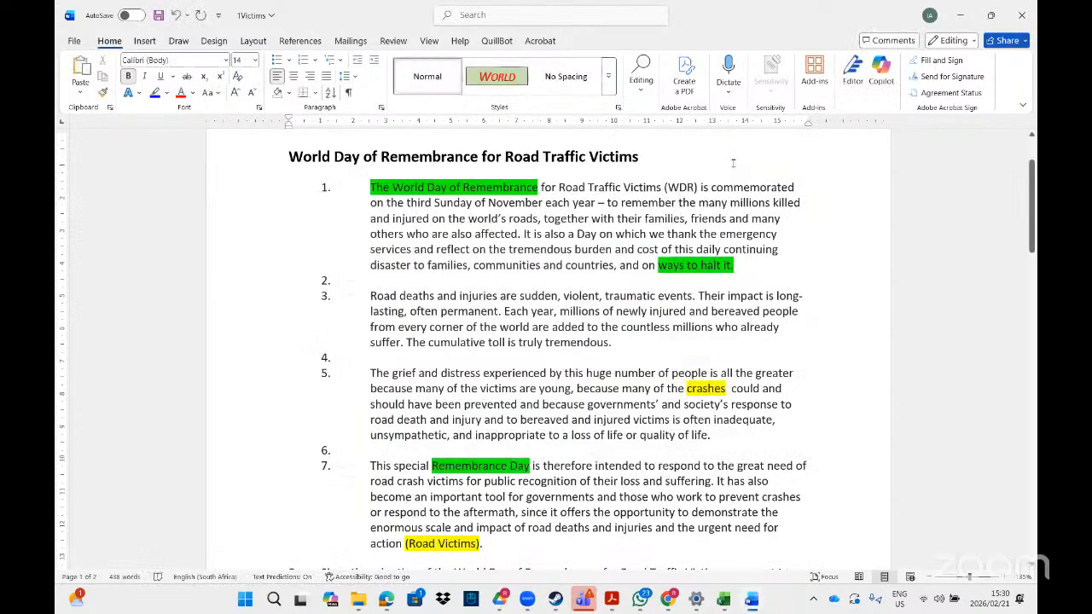
Close the 1Victims and 1Mission documents without saving their changes.
{"action": "left_click", "coordinate": [1020, 16]}
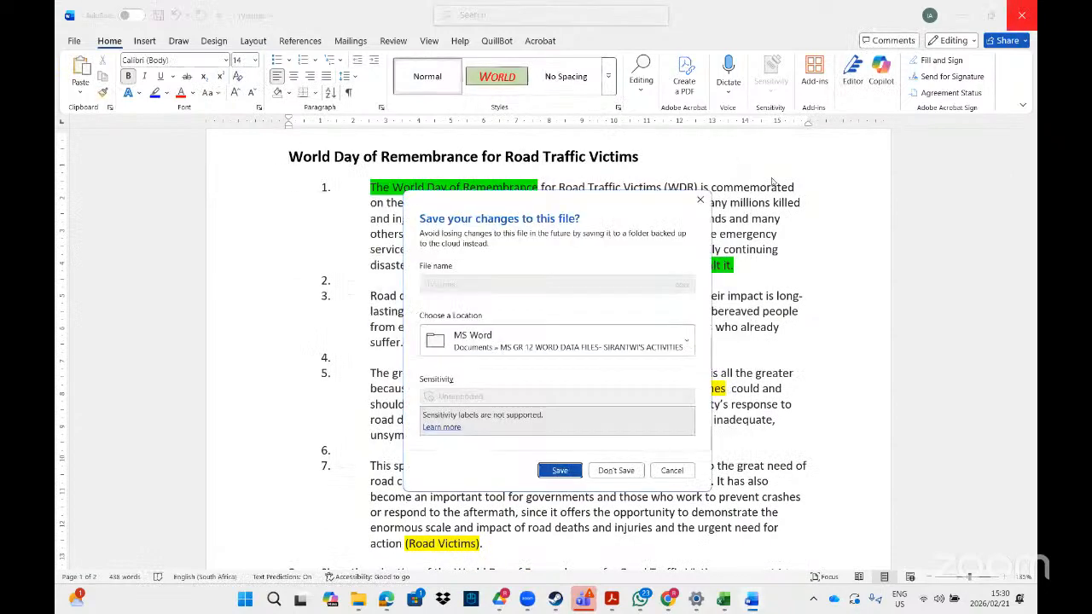
{"action": "left_click", "coordinate": [616, 470]}
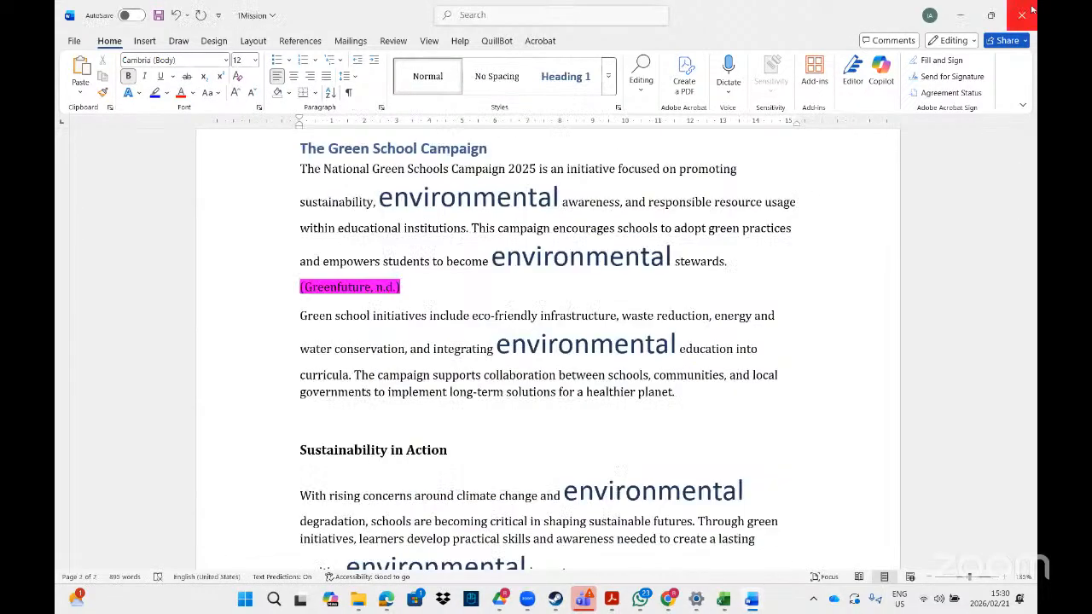
{"action": "left_click", "coordinate": [1020, 16]}
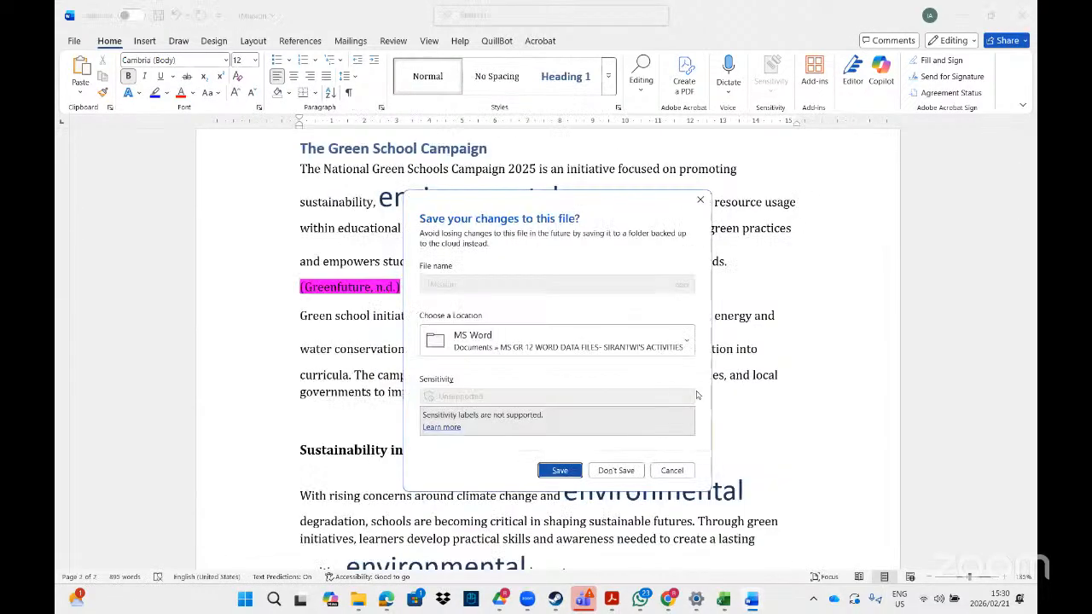
{"action": "left_click", "coordinate": [626, 474]}
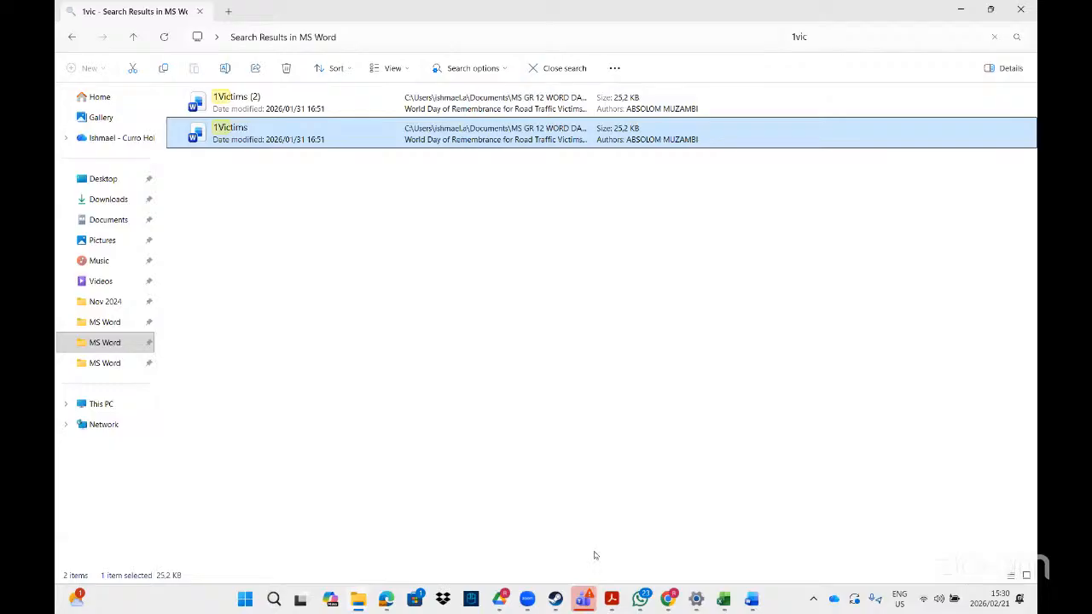
Check the remaining Find and Replace tasks in the PDF, then search the data folder for "1day" and open 1Day Tours.
{"action": "left_click", "coordinate": [612, 598]}
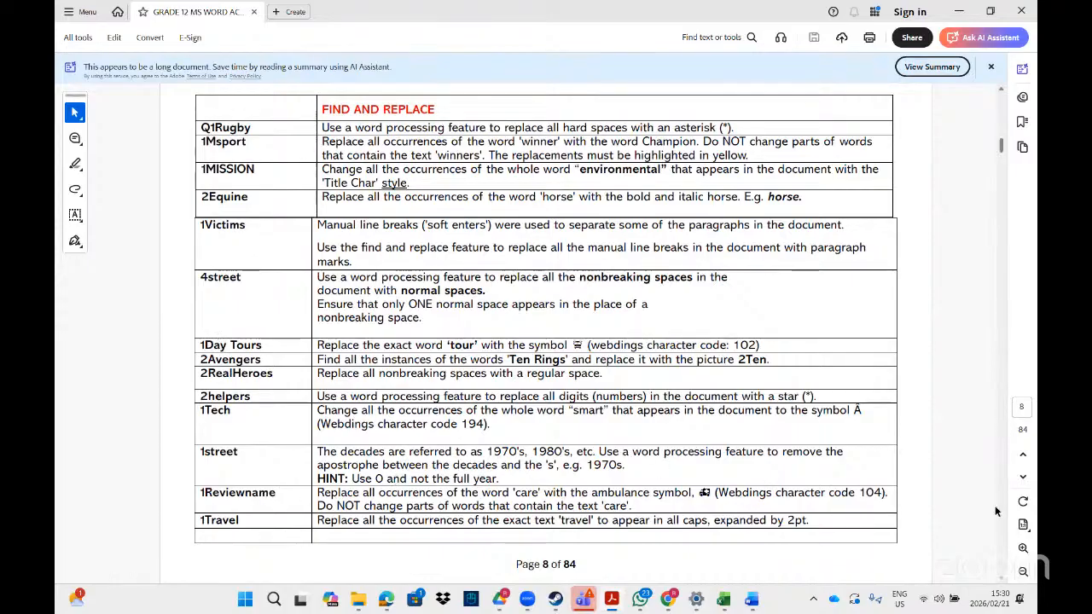
{"action": "scroll", "coordinate": [1003, 582], "scroll_direction": "down", "scroll_amount": 1}
{"action": "scroll", "coordinate": [1003, 582], "scroll_direction": "down", "scroll_amount": 6}
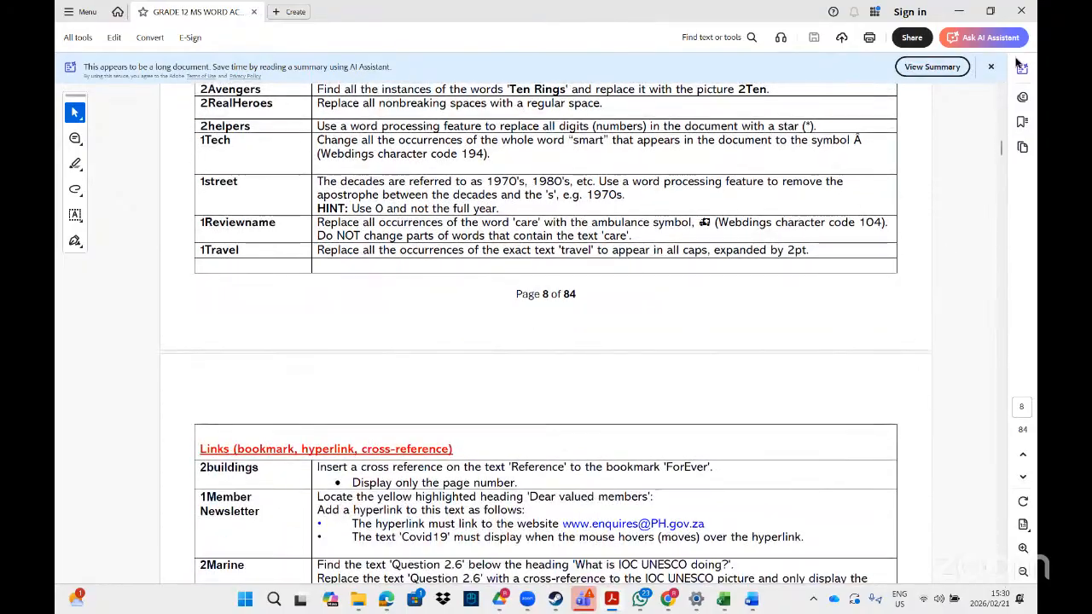
{"action": "left_click", "coordinate": [1002, 89]}
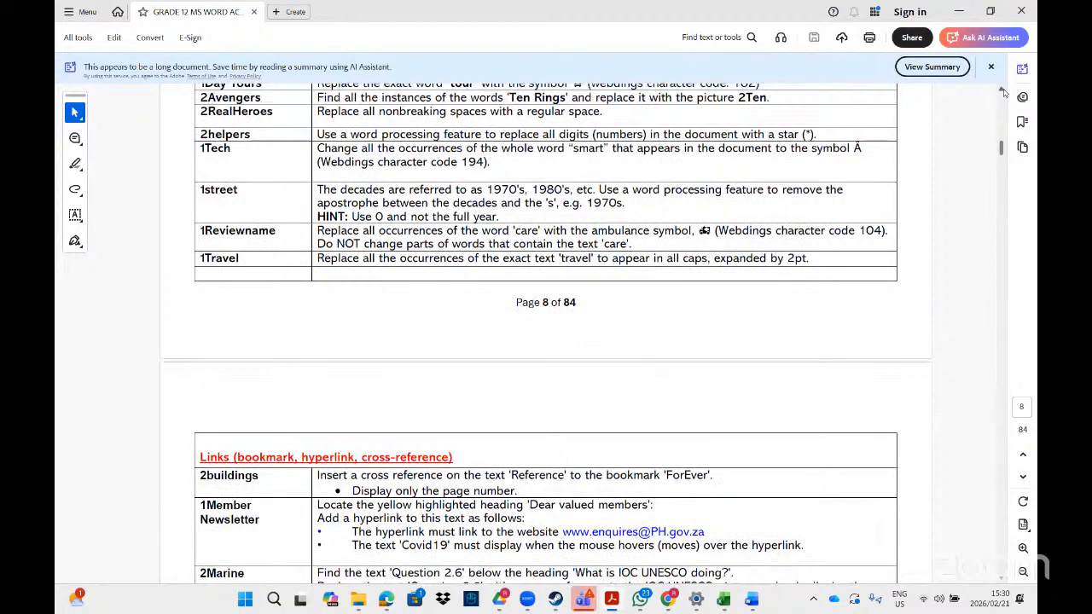
{"action": "left_click", "coordinate": [1002, 89]}
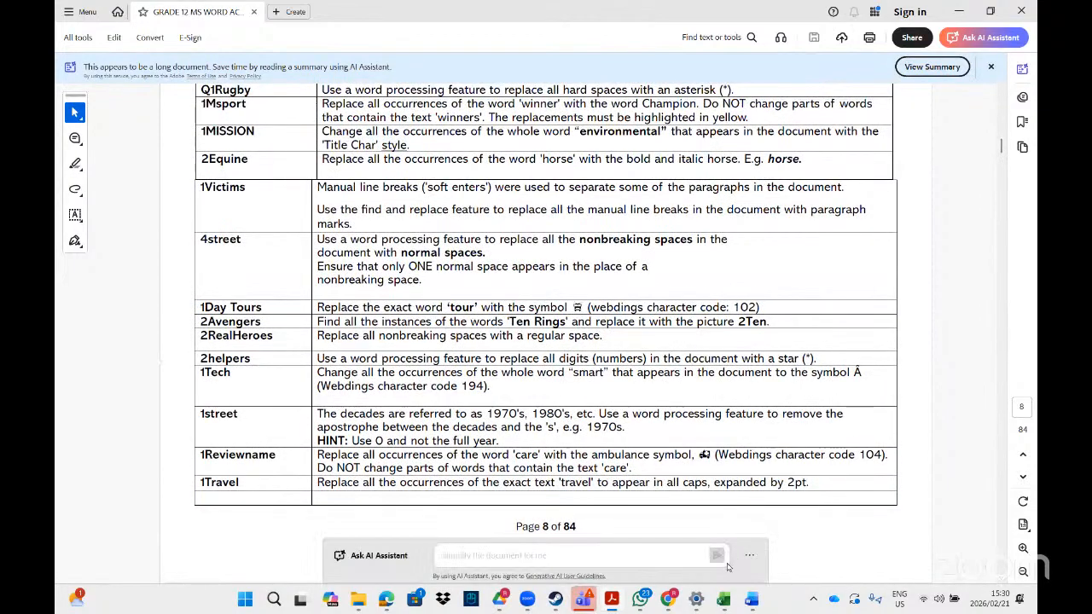
{"action": "left_click", "coordinate": [418, 596]}
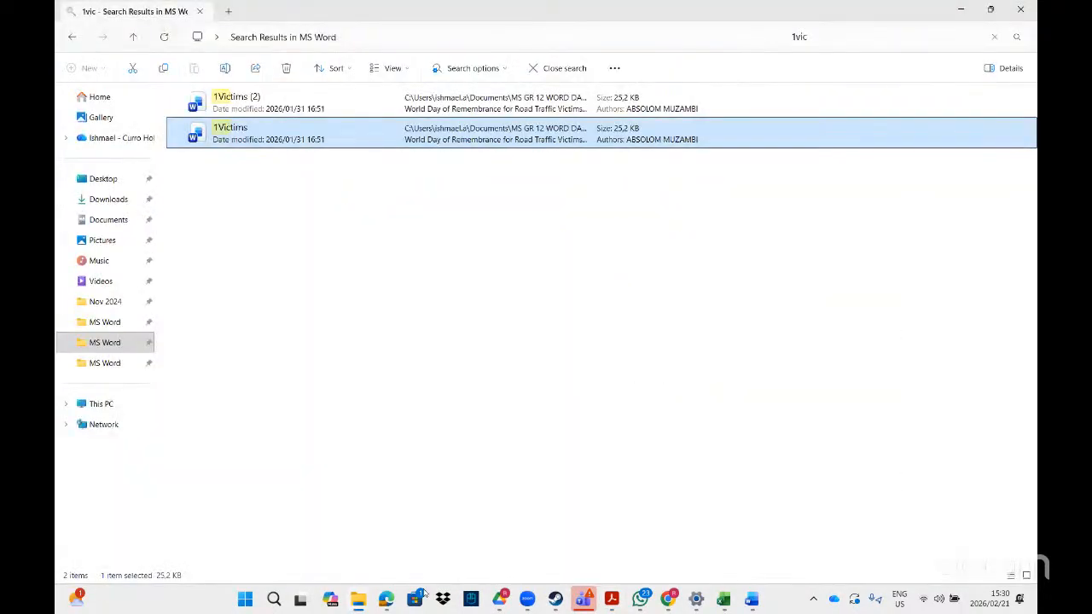
{"action": "left_click", "coordinate": [830, 37]}
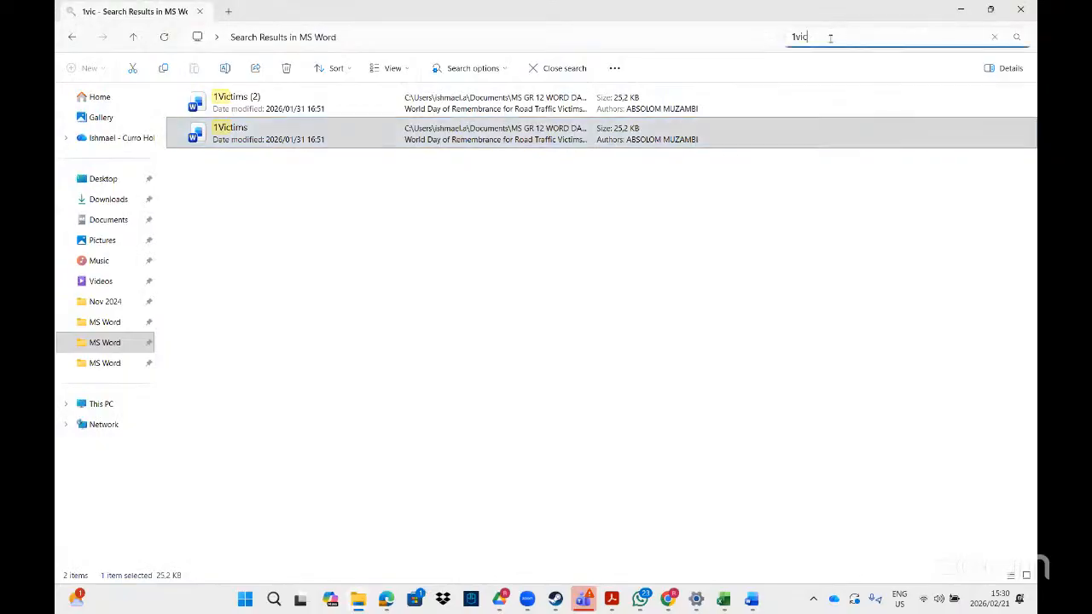
{"action": "key", "text": "BackSpace"}
{"action": "type", "text": "1day"}
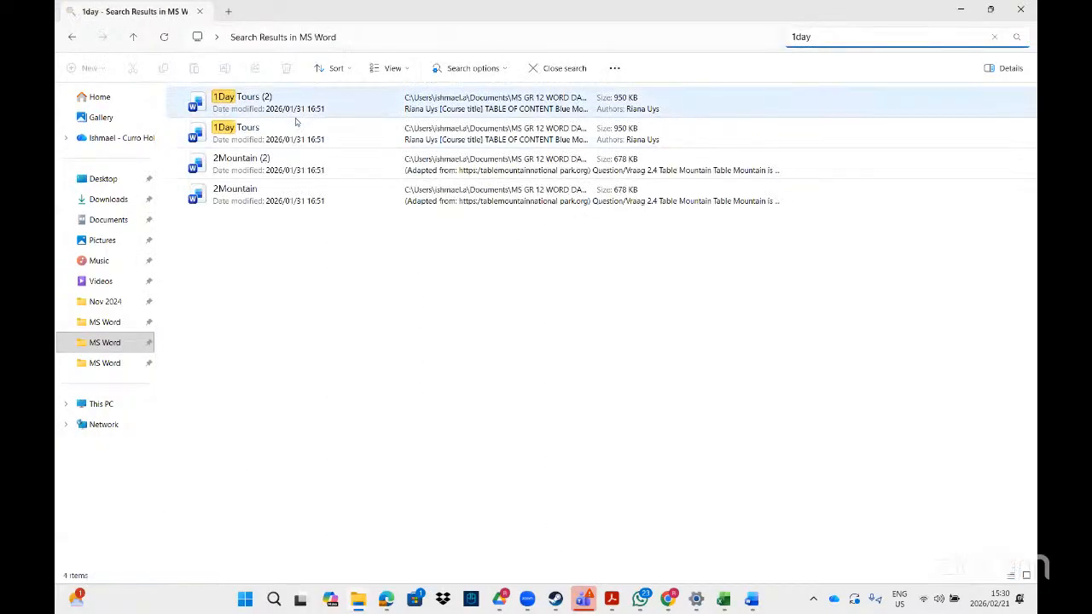
{"action": "double_click", "coordinate": [288, 128]}
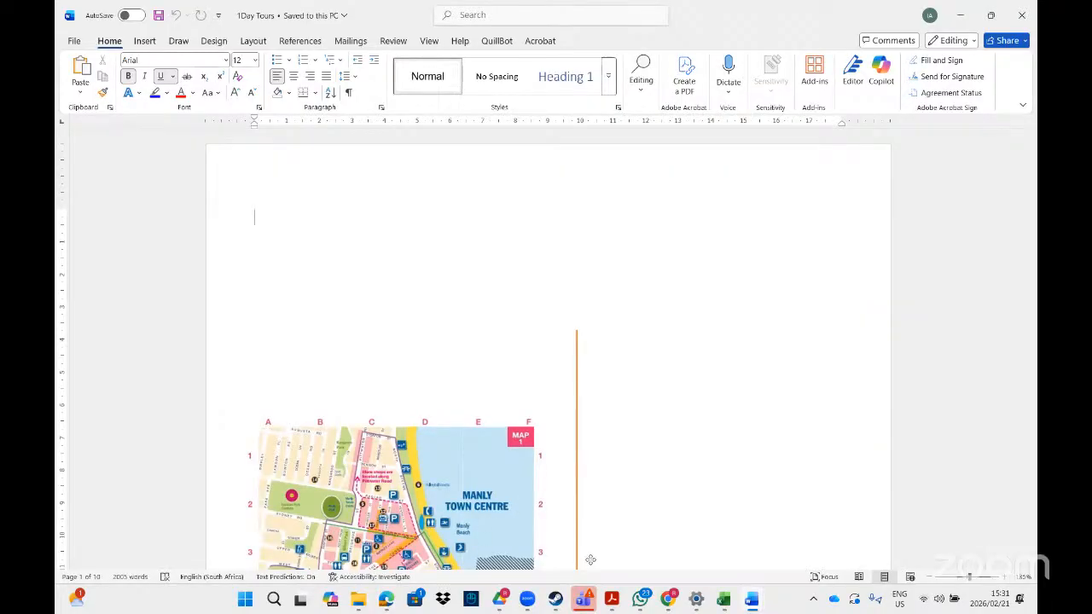
Check the 1Day Tours task in the PDF, then place the cursor on the blank line above CONTACT PERSONS in the document.
{"action": "left_click", "coordinate": [617, 604]}
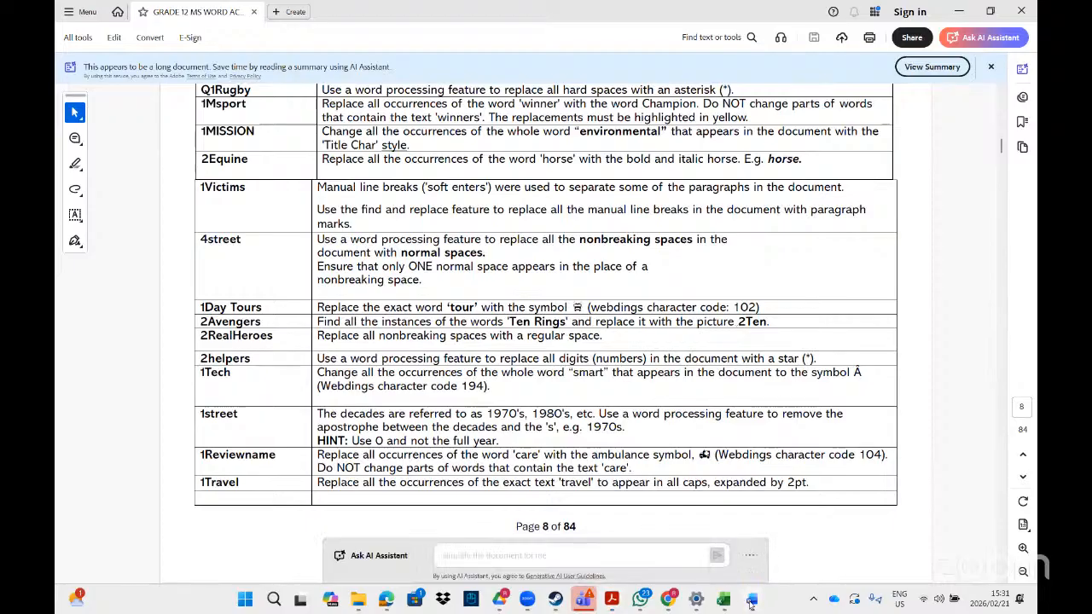
{"action": "mouse_move", "coordinate": [751, 598]}
{"action": "left_click", "coordinate": [938, 563]}
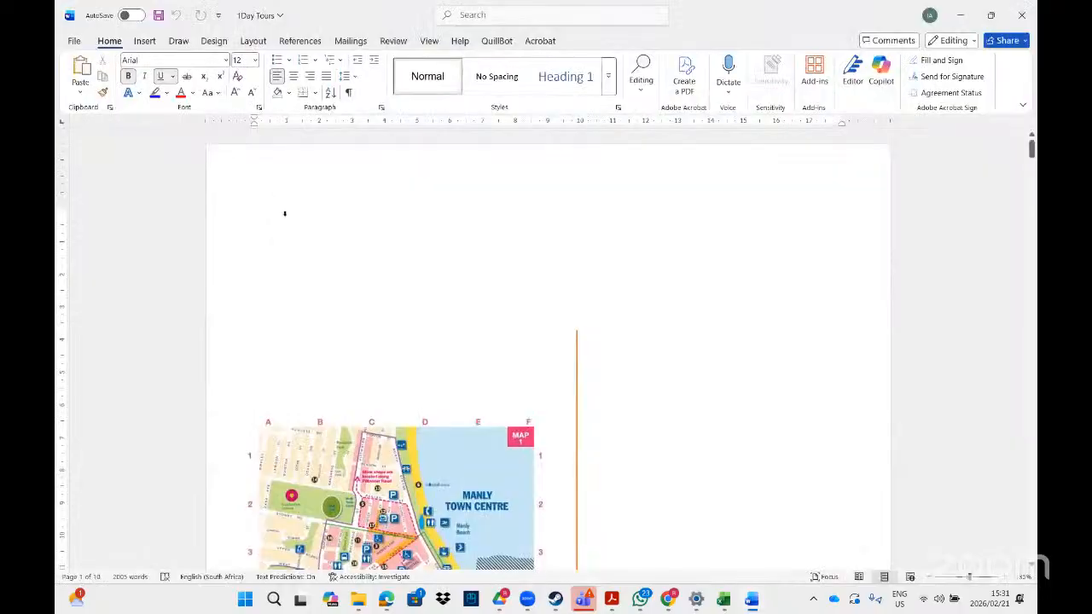
{"action": "left_click", "coordinate": [285, 214]}
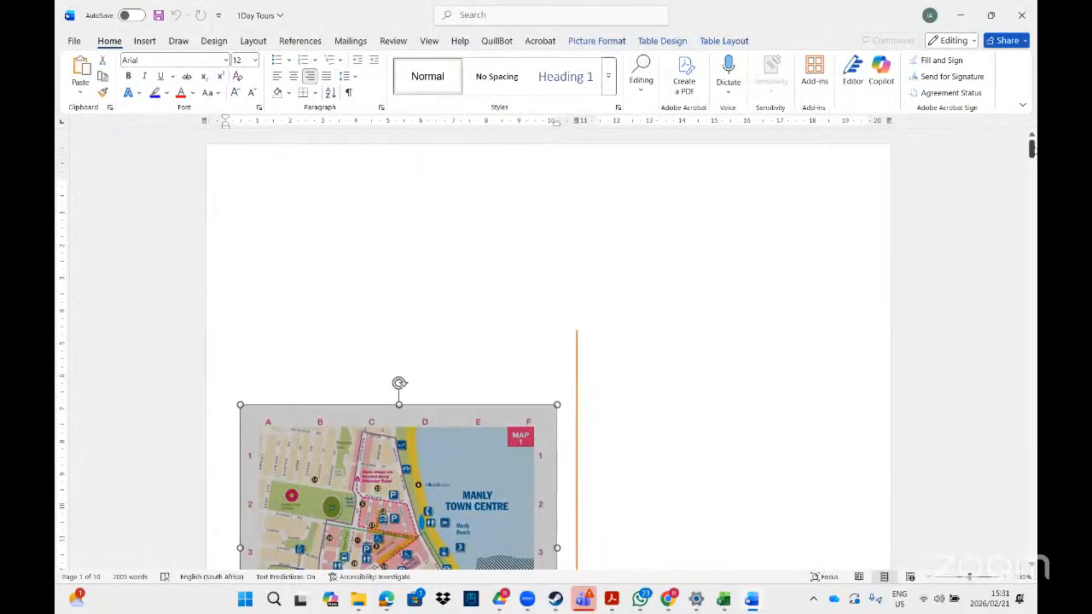
{"action": "left_click_drag", "start_coordinate": [1031, 147], "coordinate": [1031, 195]}
{"action": "left_click", "coordinate": [312, 351]}
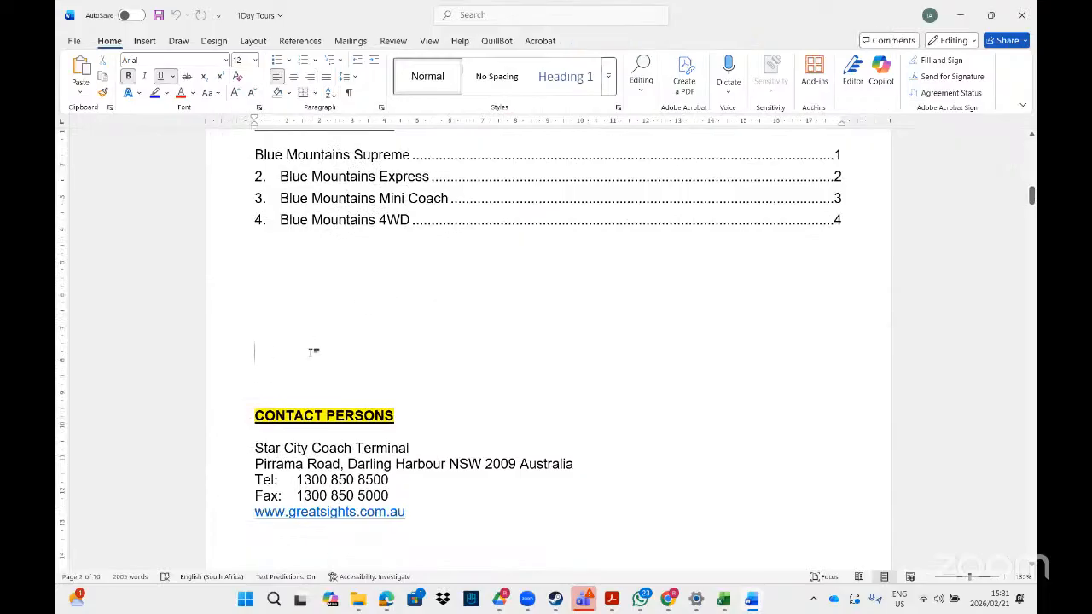
Insert the Webdings symbol with character code 102 at the cursor and close the Symbol dialog.
{"action": "left_click", "coordinate": [145, 42]}
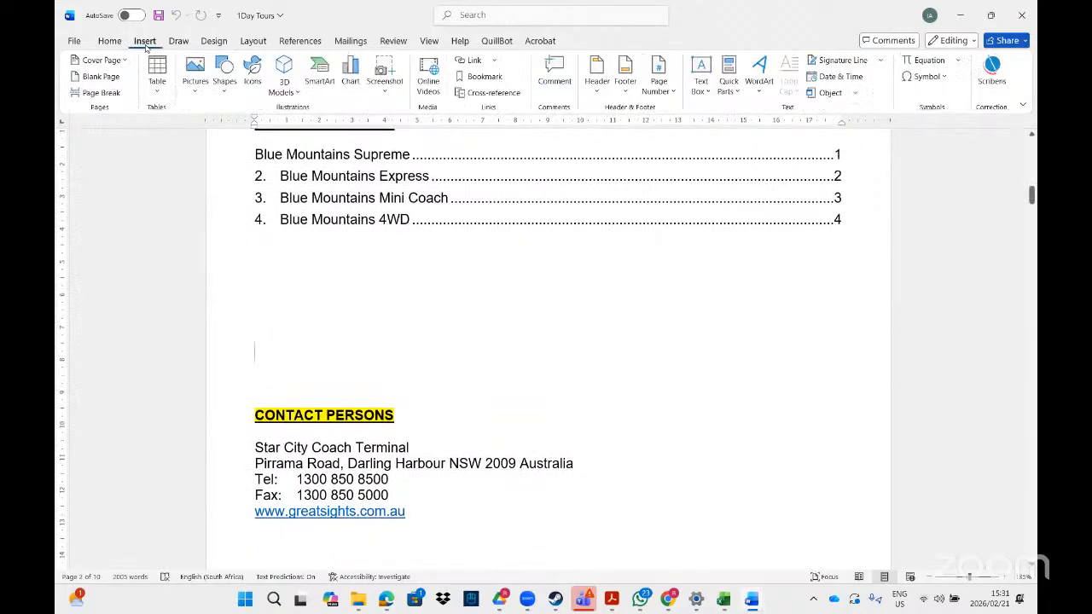
{"action": "left_click", "coordinate": [944, 77]}
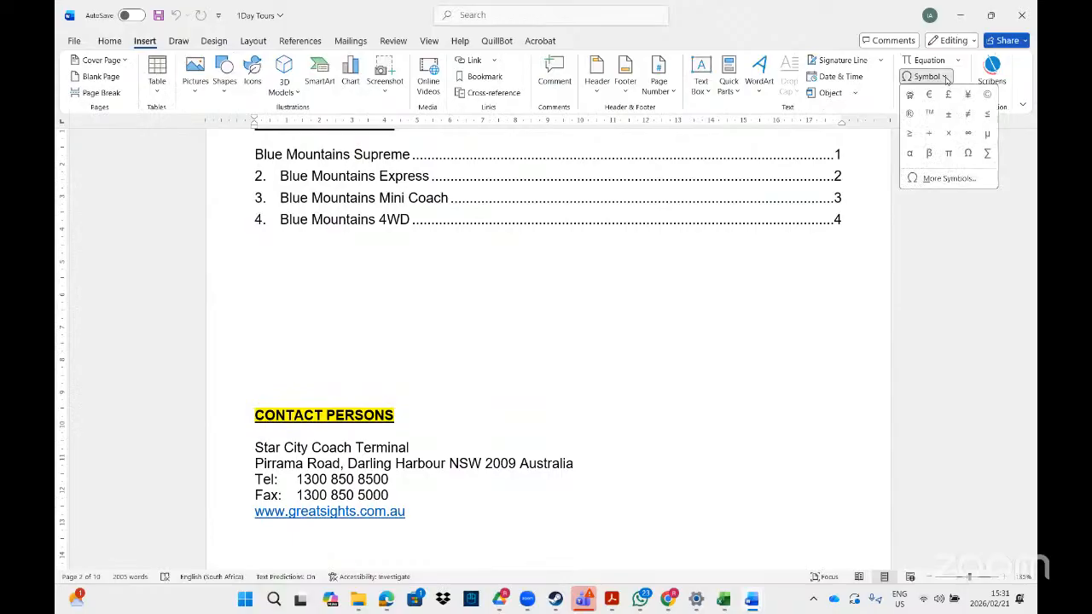
{"action": "left_click", "coordinate": [938, 178]}
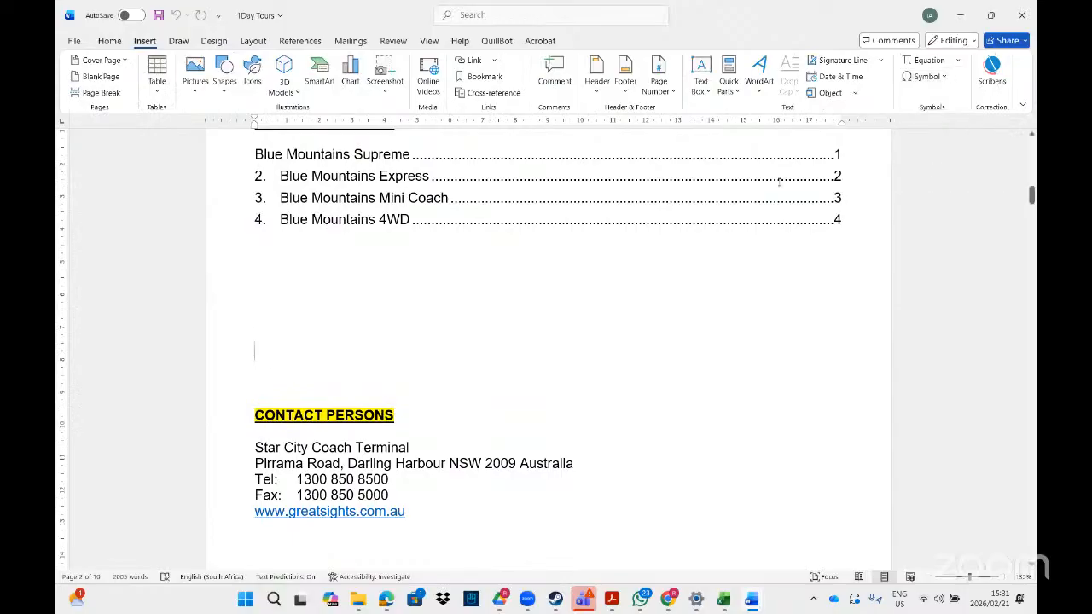
{"action": "left_click", "coordinate": [532, 236]}
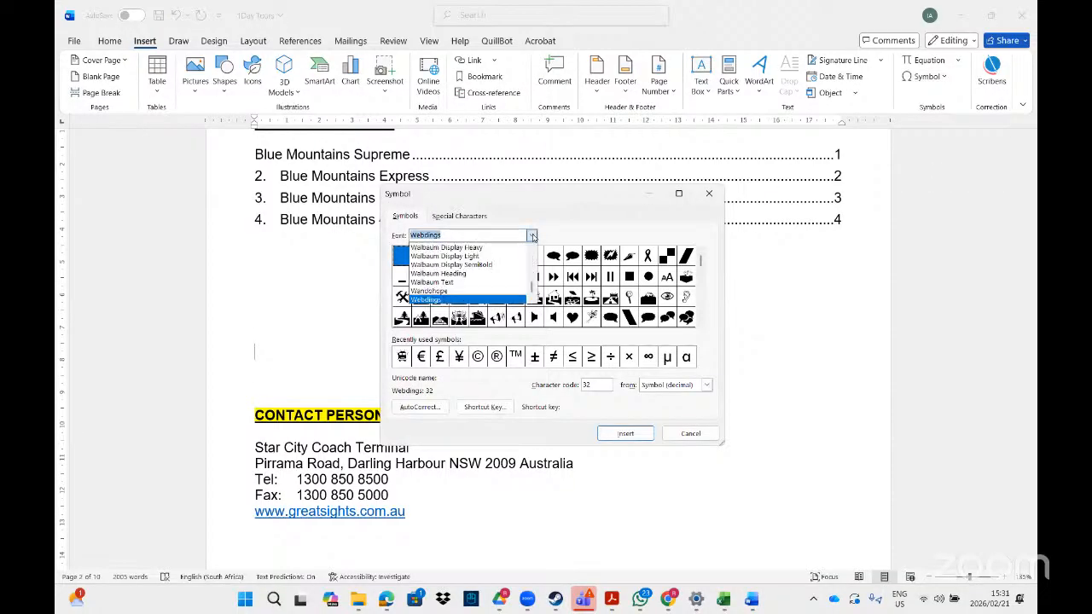
{"action": "left_click", "coordinate": [449, 300]}
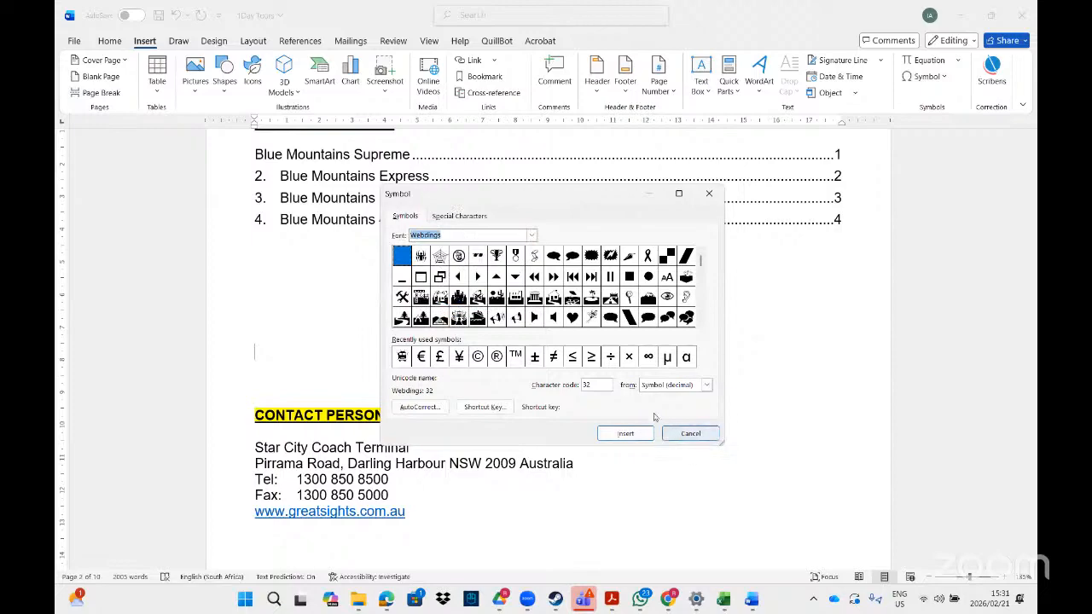
{"action": "left_click", "coordinate": [596, 384]}
{"action": "key", "text": "BackSpace"}
{"action": "key", "text": "BackSpace"}
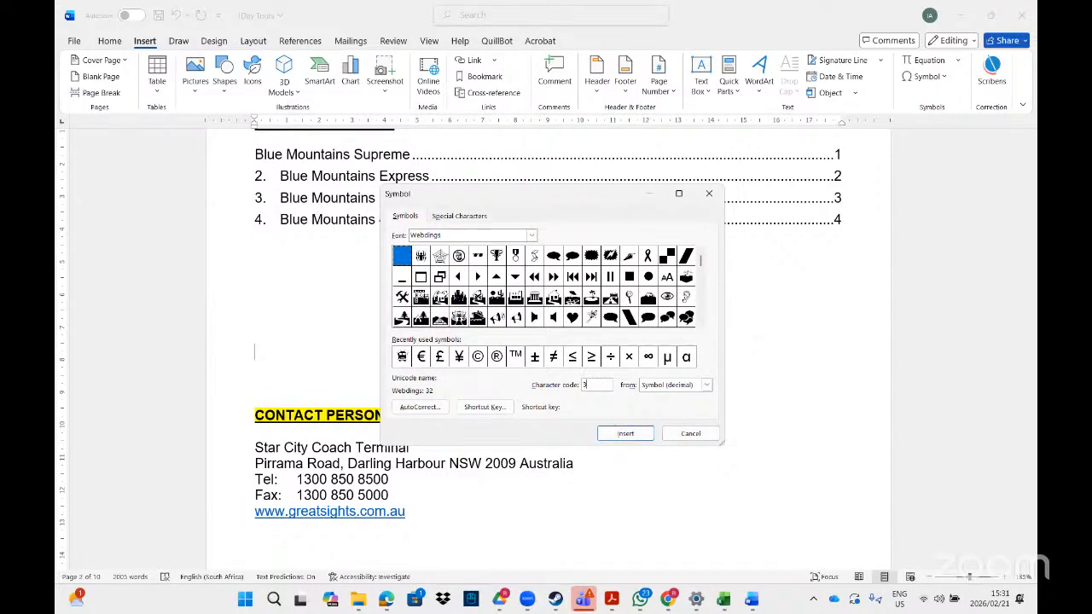
{"action": "type", "text": "102"}
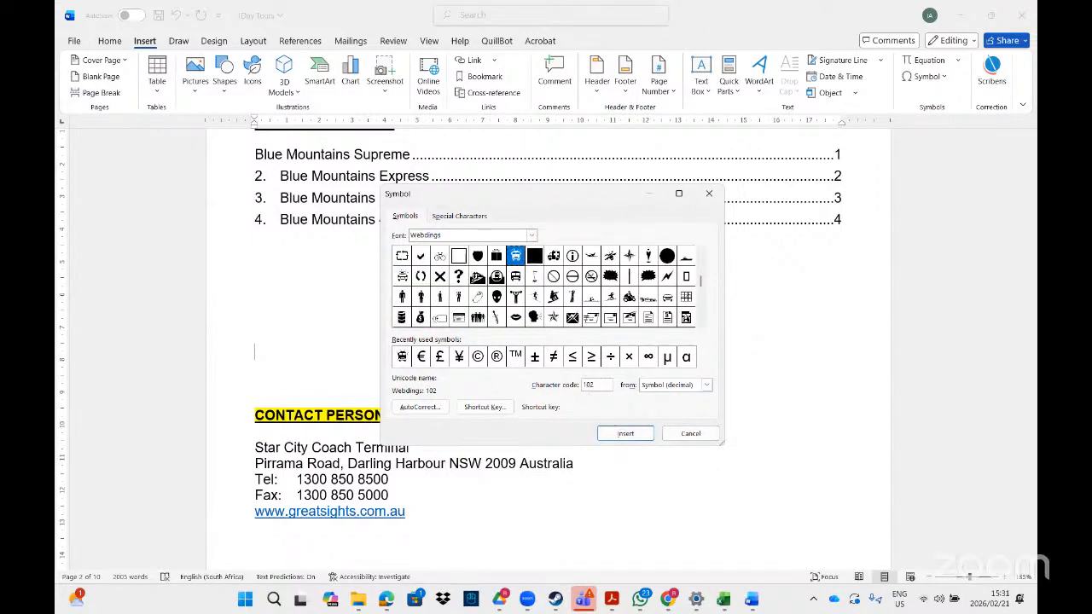
{"action": "left_click", "coordinate": [625, 433]}
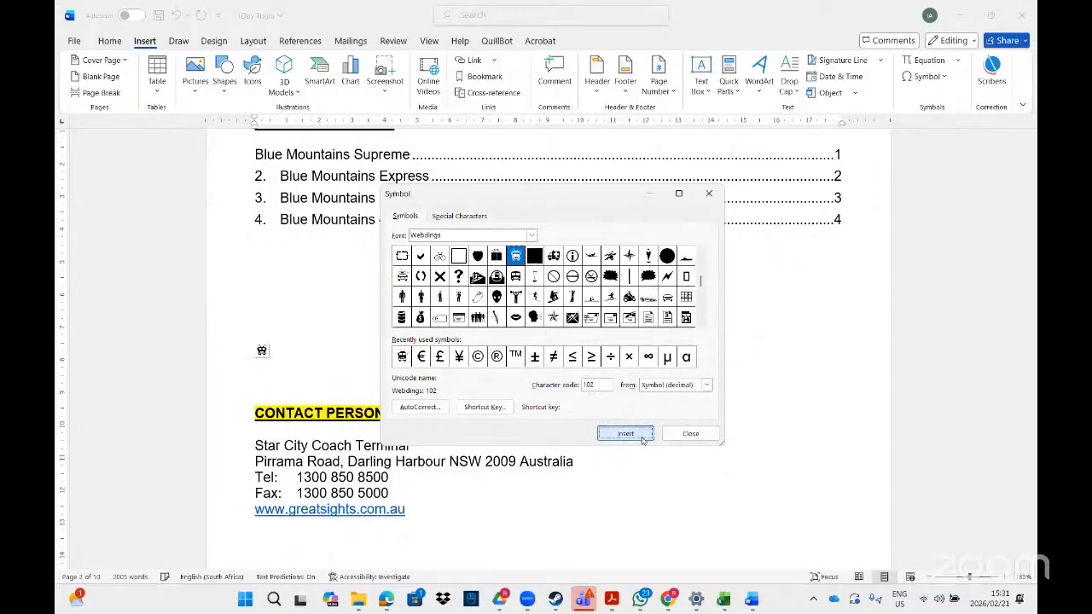
{"action": "left_click", "coordinate": [698, 432]}
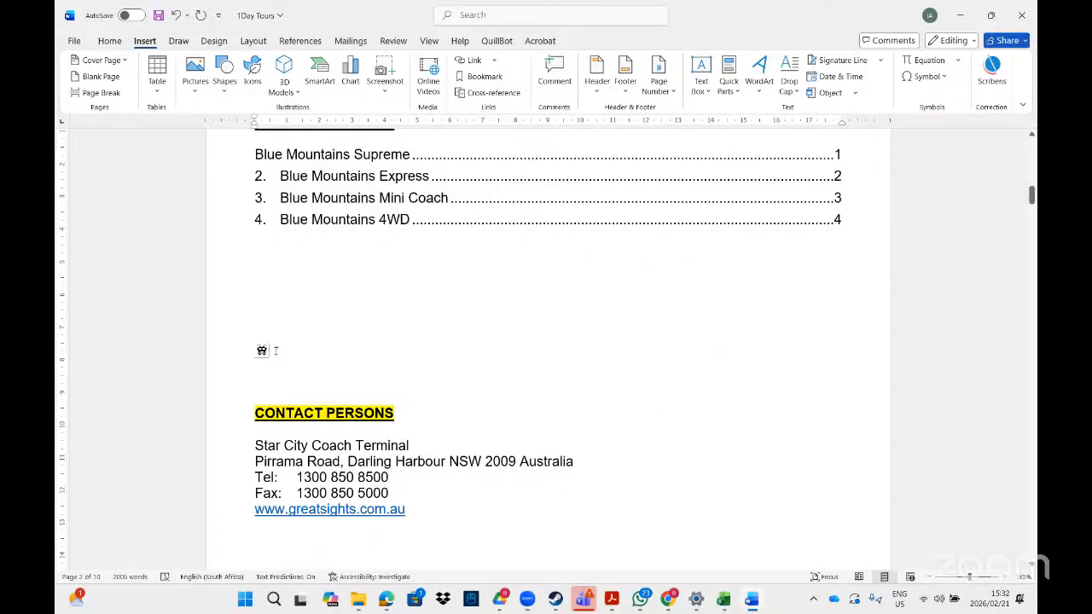
Cut the inserted bus symbol from the blank line to the clipboard.
{"action": "left_click_drag", "start_coordinate": [276, 350], "coordinate": [243, 350]}
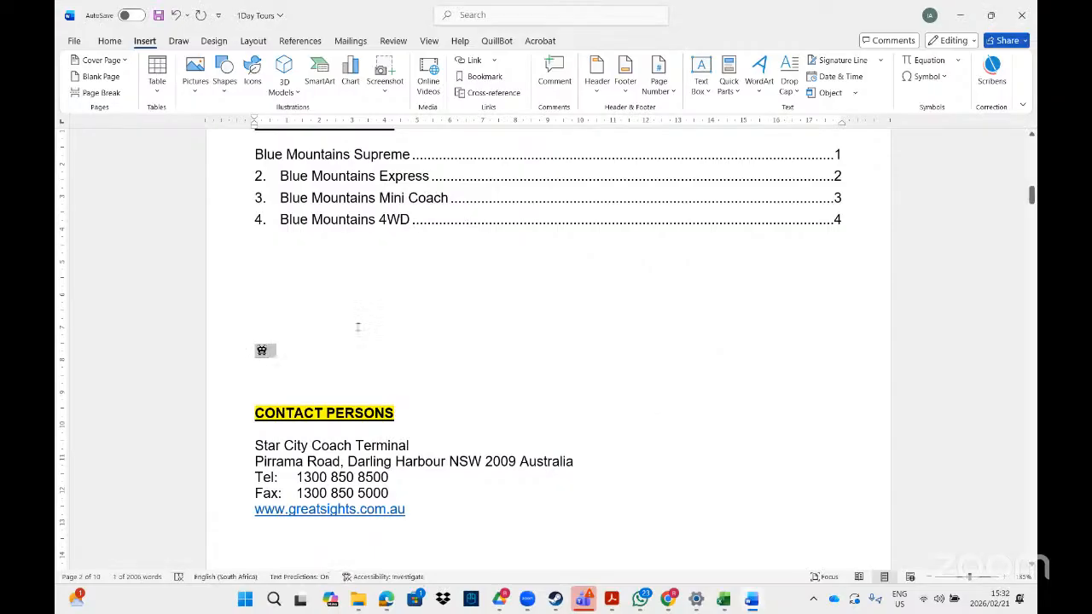
{"action": "left_click", "coordinate": [114, 42]}
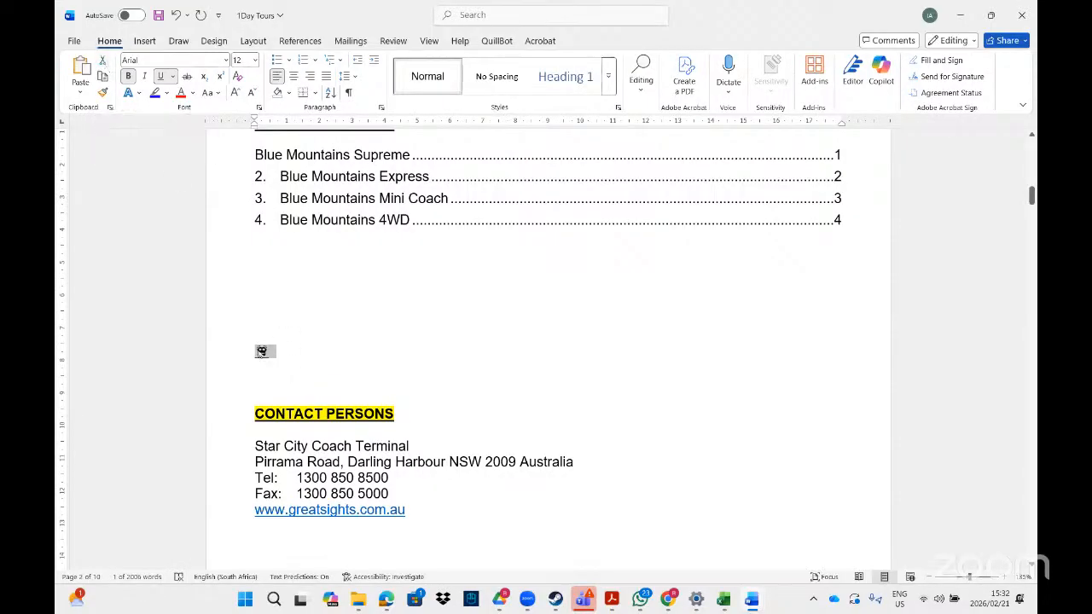
{"action": "right_click", "coordinate": [261, 352]}
{"action": "left_click", "coordinate": [290, 129]}
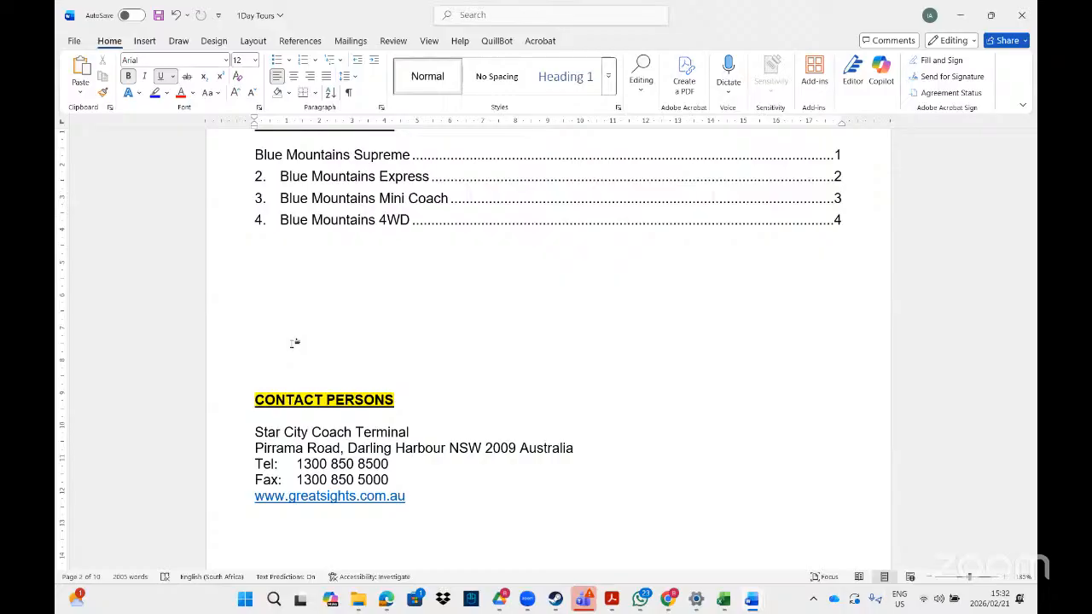
Open Replace in 1Day Tours, set the search text to "tour" and clear the old replacement text.
{"action": "left_click", "coordinate": [472, 14]}
{"action": "type", "text": "repl"}
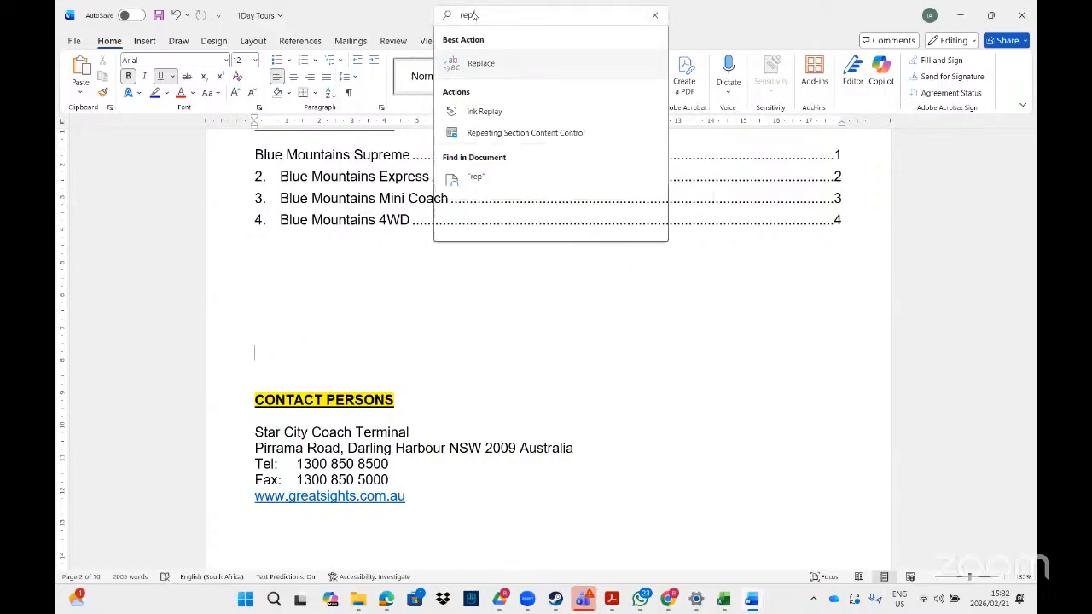
{"action": "left_click", "coordinate": [480, 65]}
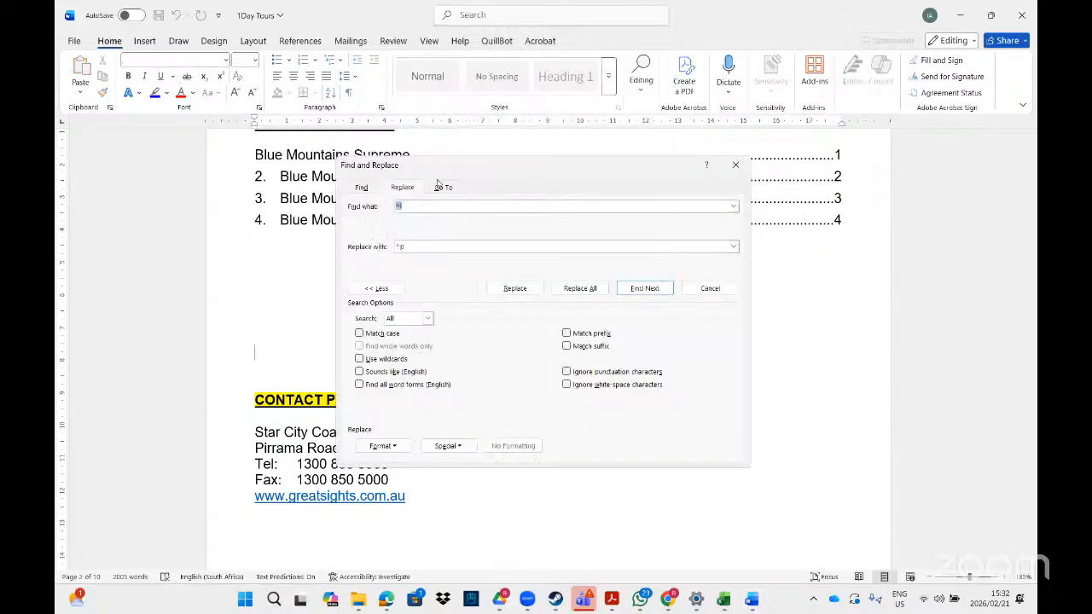
{"action": "type", "text": "l"}
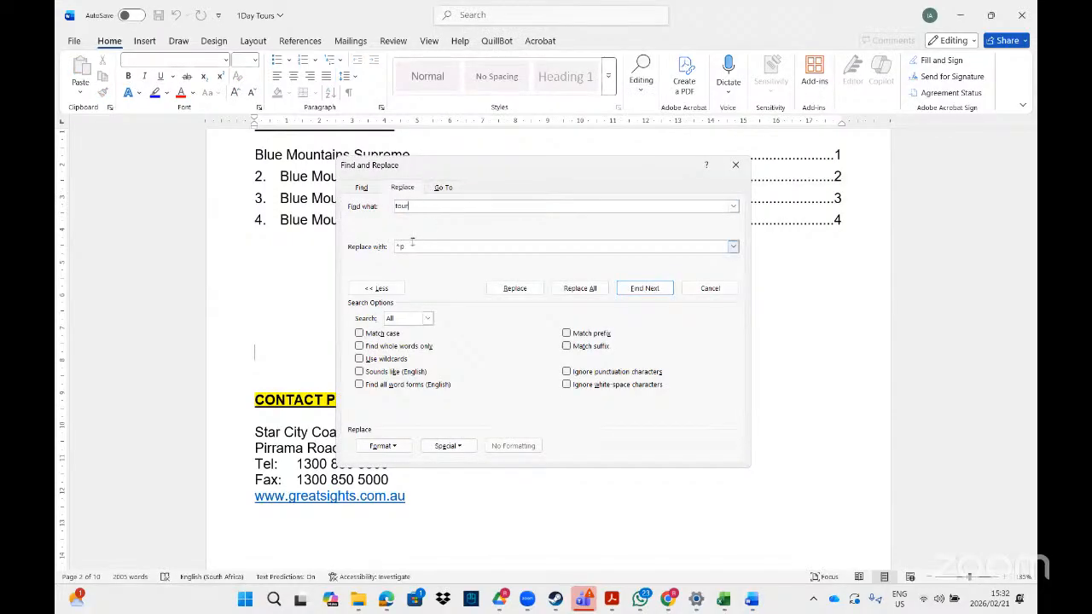
{"action": "key", "text": "BackSpace"}
{"action": "key", "text": "BackSpace"}
Try to paste the cut symbol directly as the replacement text, then clear it.
{"action": "right_click", "coordinate": [411, 247]}
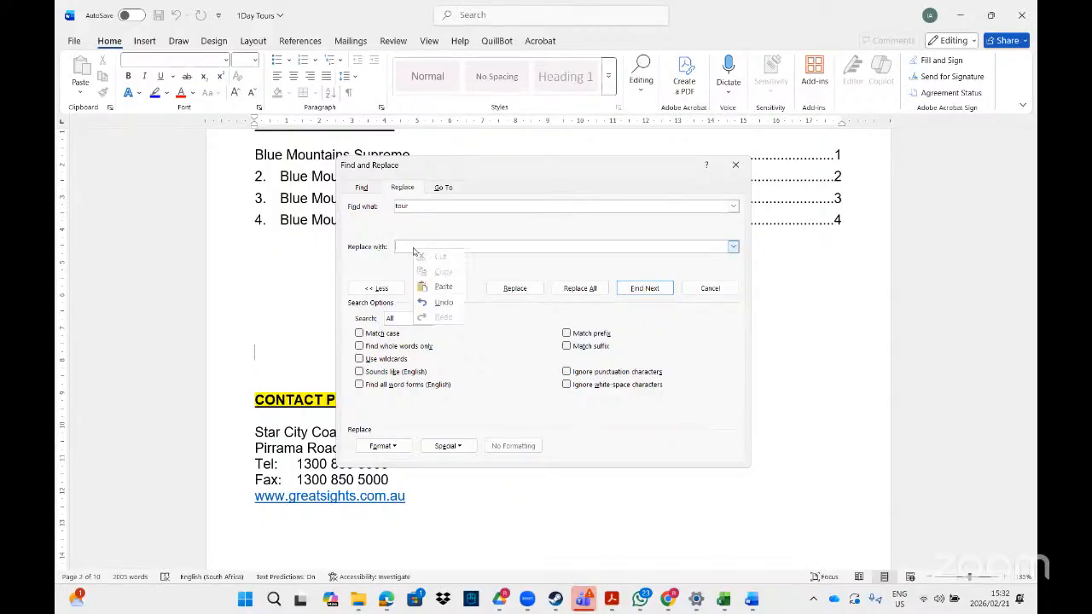
{"action": "left_click", "coordinate": [438, 287]}
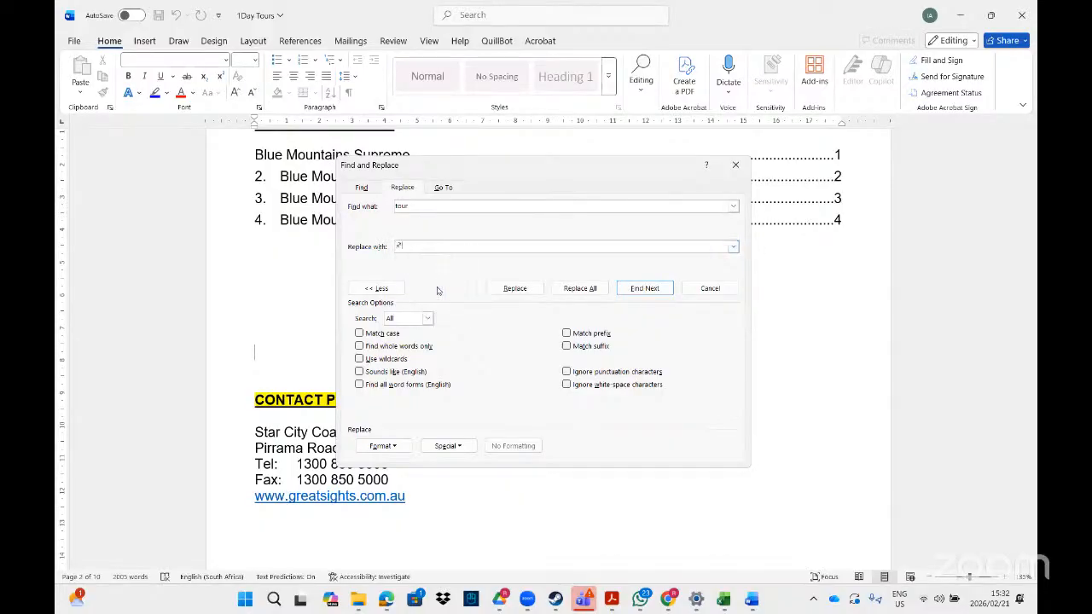
{"action": "key", "text": "BackSpace"}
{"action": "key", "text": "BackSpace"}
Set the replacement to the Clipboard Contents special item.
{"action": "left_click", "coordinate": [461, 450]}
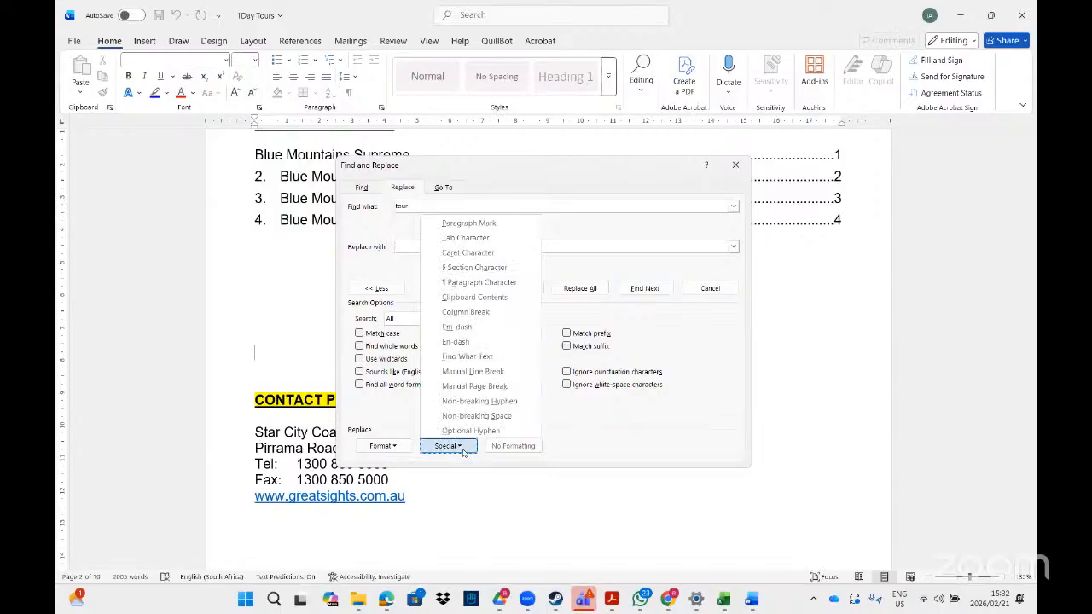
{"action": "left_click", "coordinate": [492, 298]}
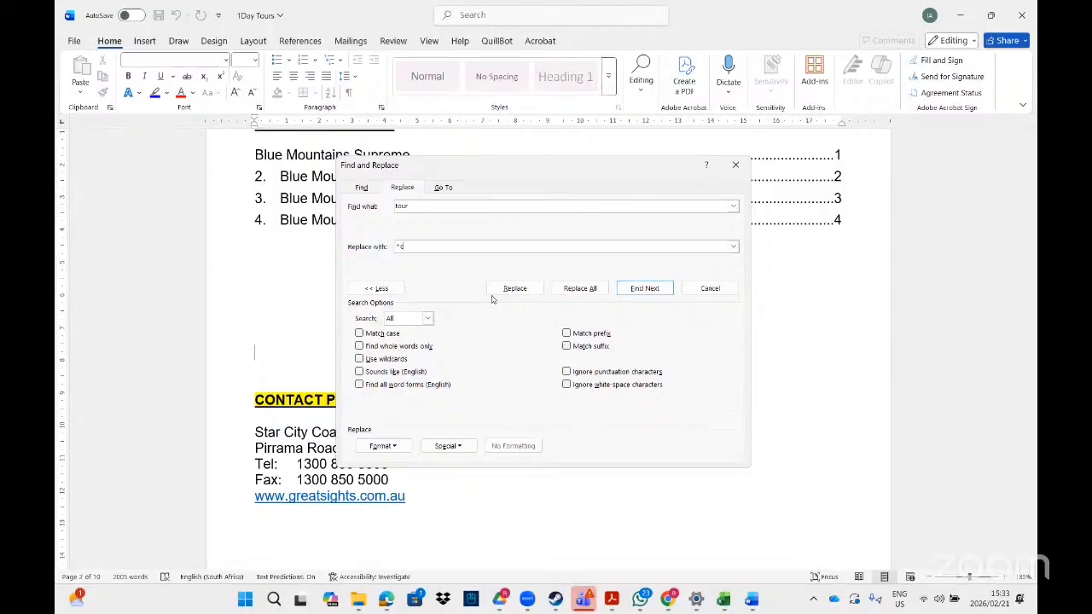
Replace all occurrences of "tour" in 1Day Tours with the clipboard symbol, close the dialog and check the body text.
{"action": "left_click", "coordinate": [582, 293]}
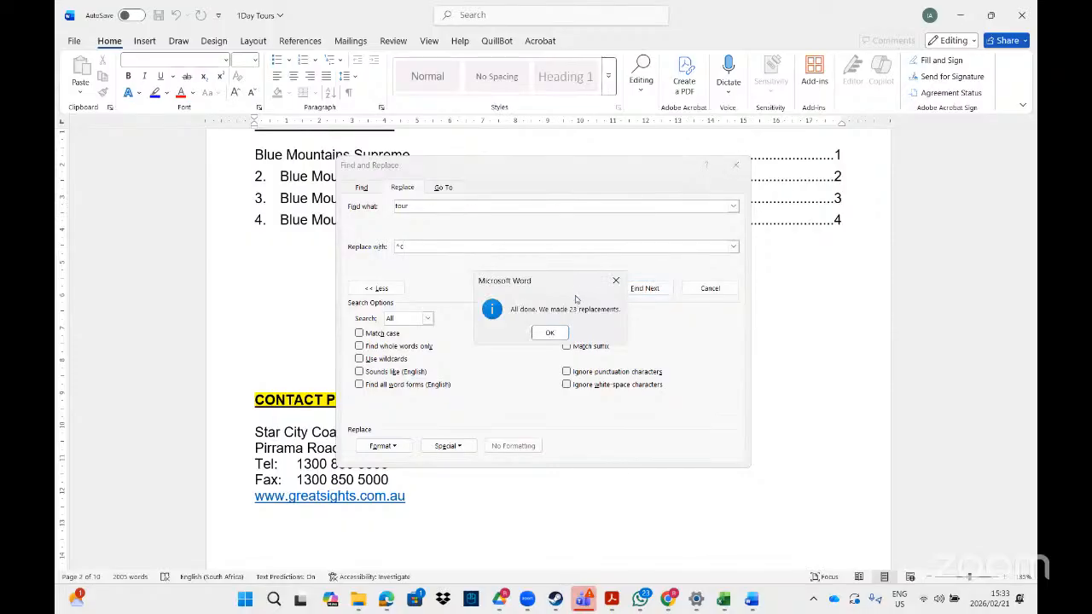
{"action": "left_click", "coordinate": [552, 333]}
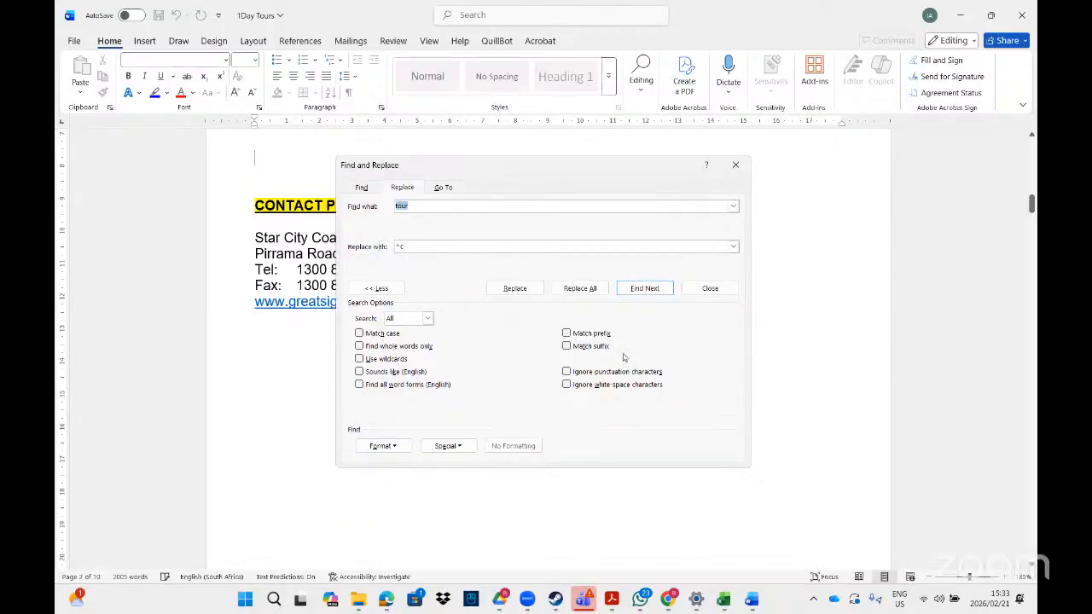
{"action": "left_click", "coordinate": [735, 166]}
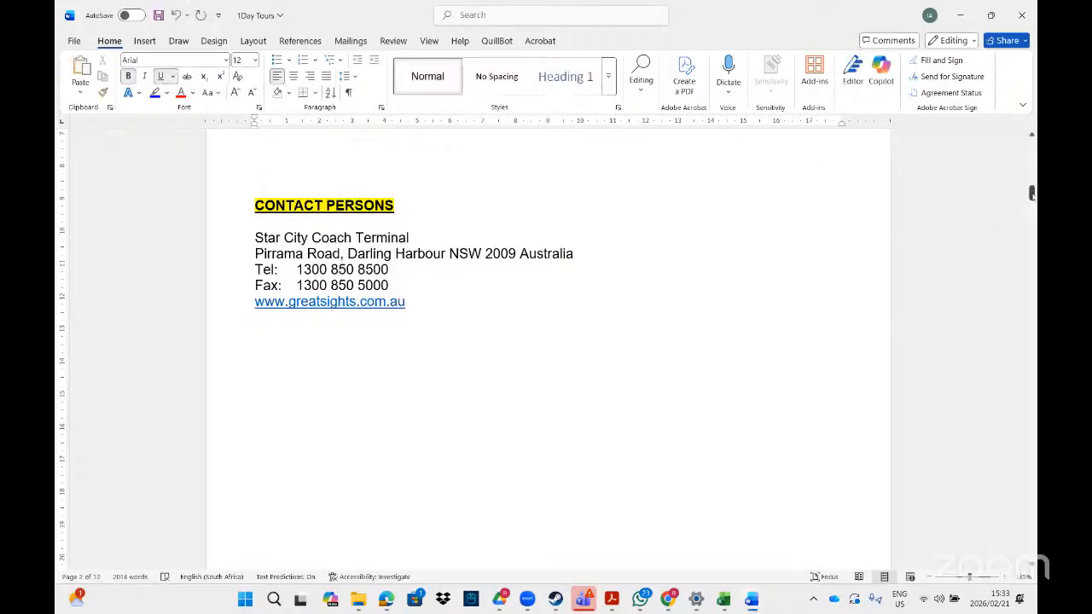
{"action": "left_click_drag", "start_coordinate": [1032, 196], "coordinate": [1032, 228]}
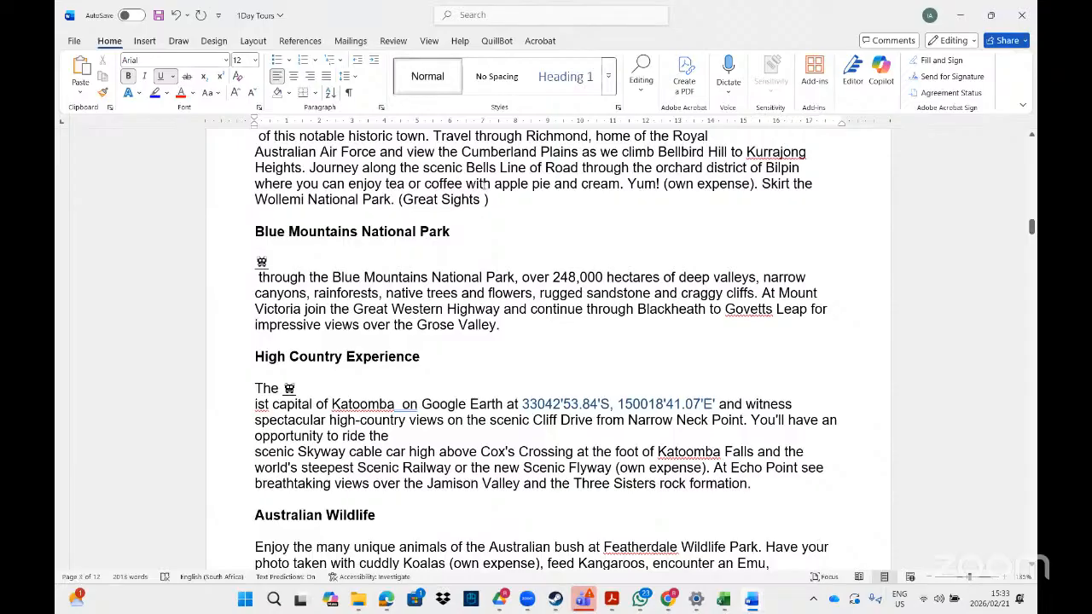
{"action": "key", "text": "ctrl+h"}
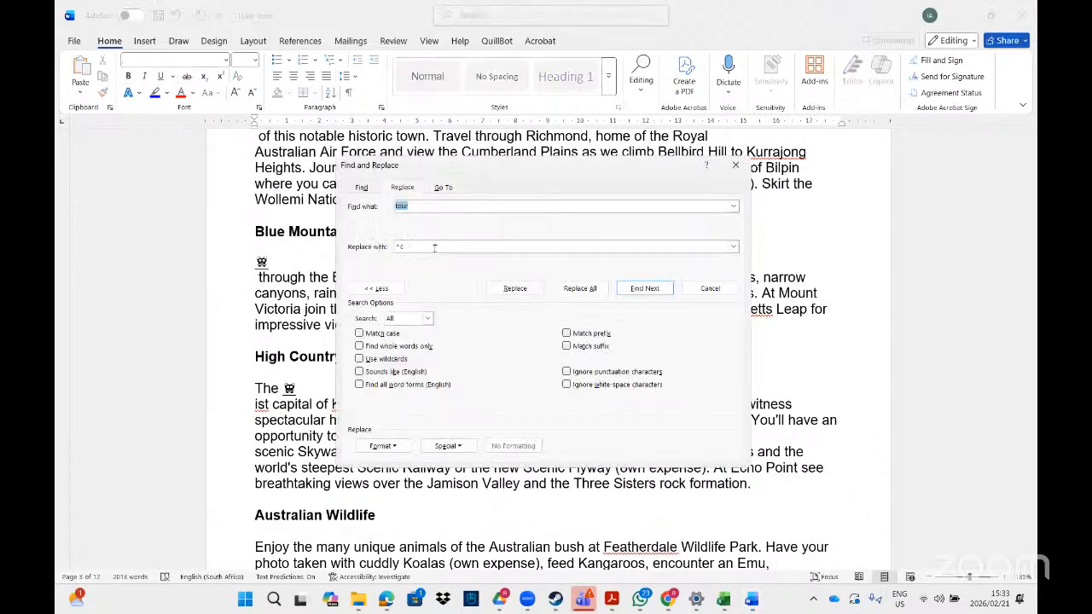
{"action": "left_click", "coordinate": [410, 246]}
{"action": "type", "text": "^c"}
{"action": "left_click", "coordinate": [396, 445]}
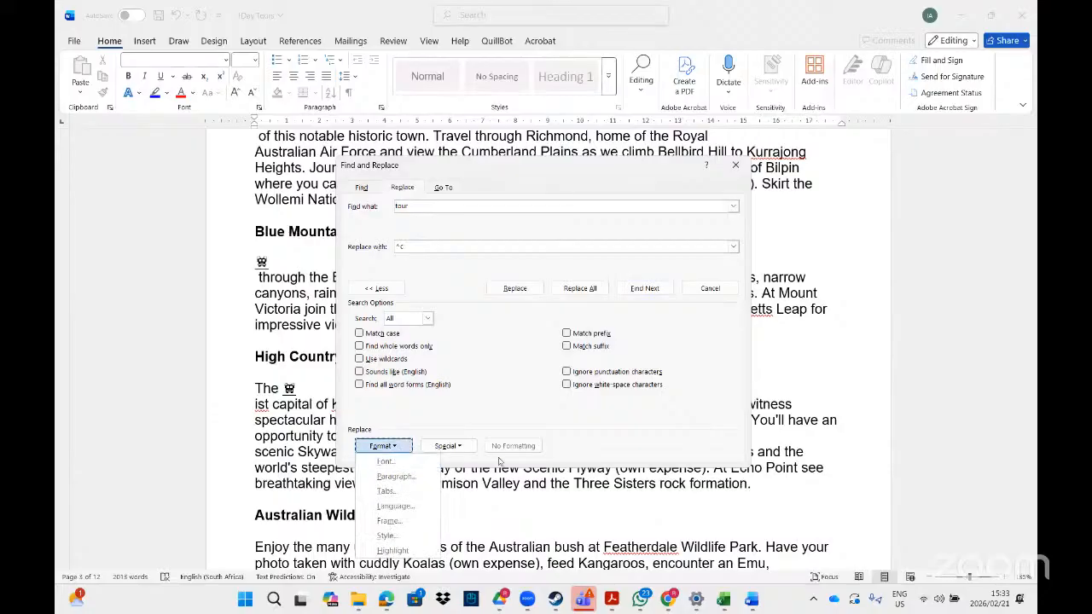
{"action": "left_click", "coordinate": [736, 165]}
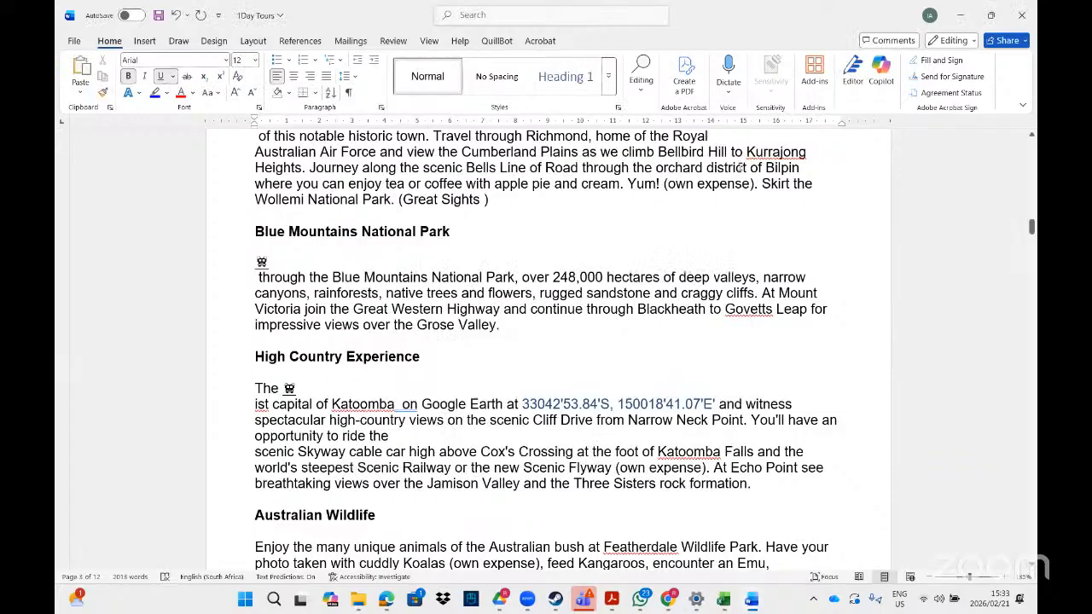
Close 1Day Tours without saving the changes.
{"action": "left_click", "coordinate": [1027, 13]}
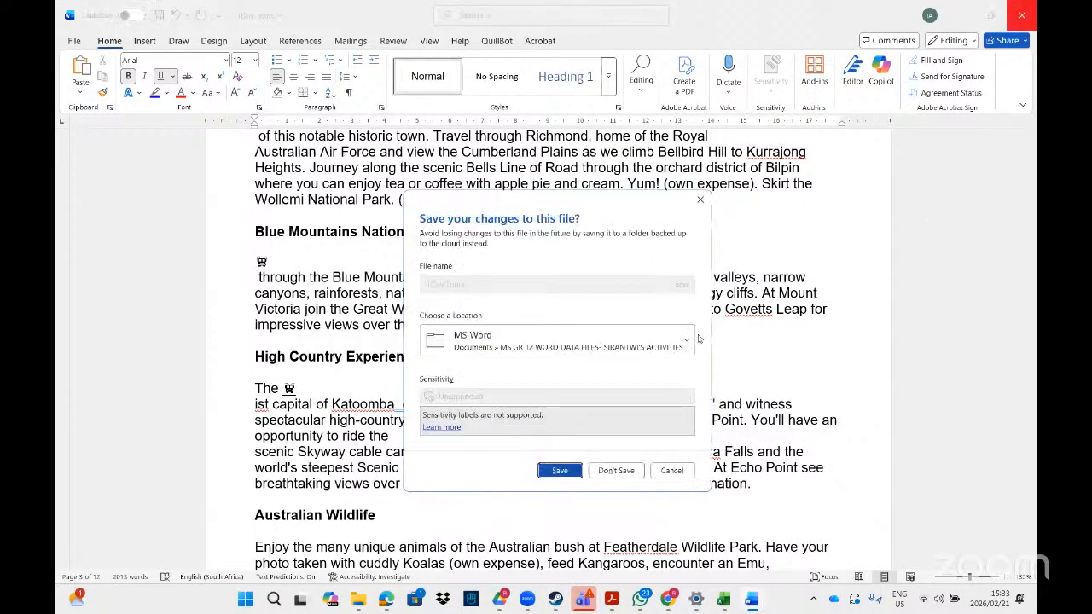
{"action": "left_click", "coordinate": [629, 474]}
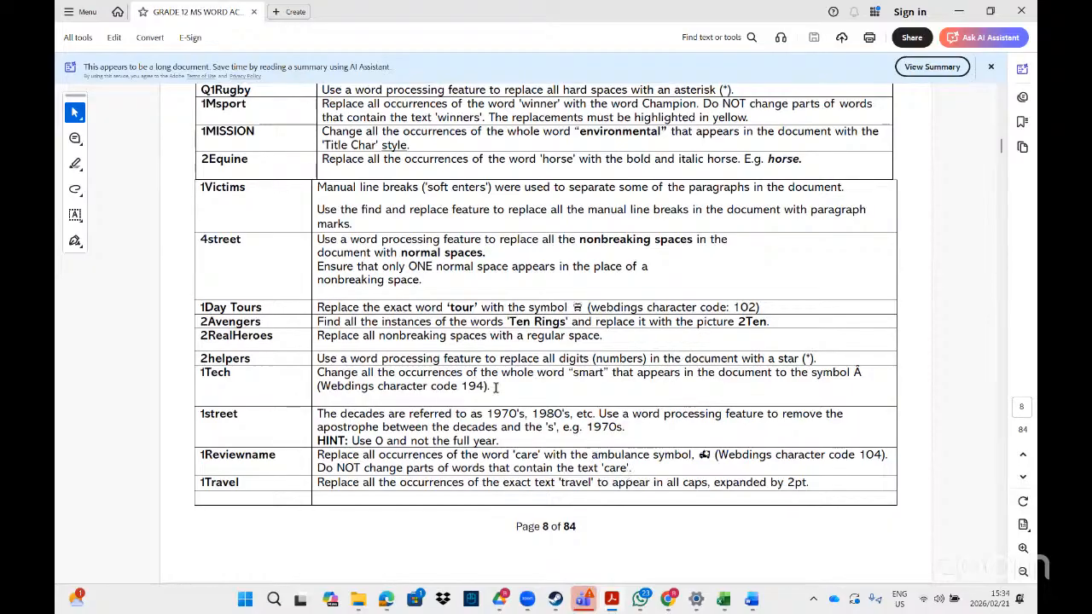
{"action": "left_click_drag", "start_coordinate": [498, 387], "coordinate": [430, 385]}
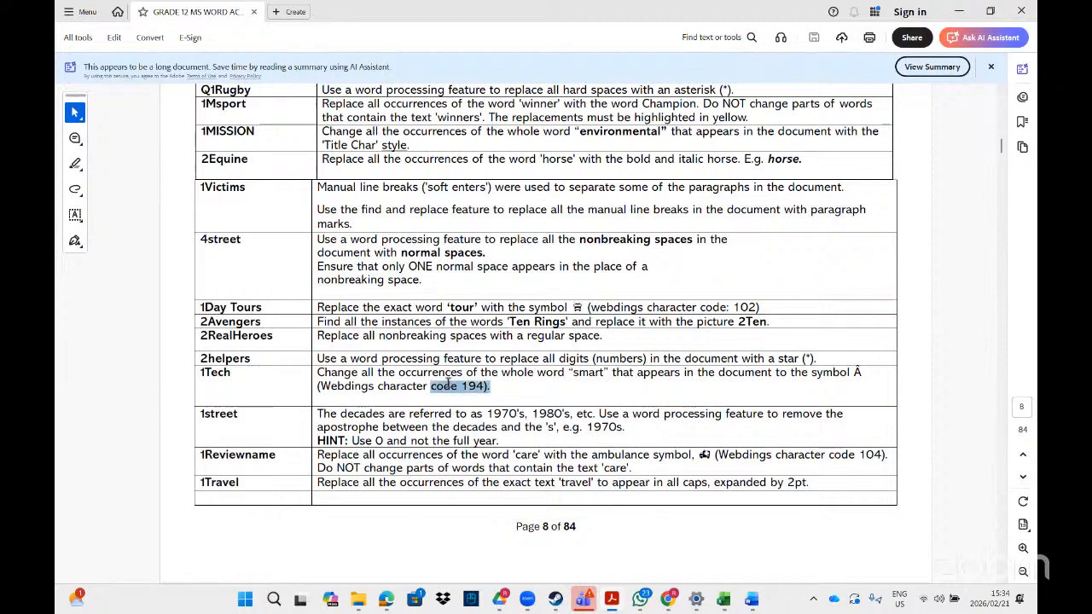
{"action": "right_click", "coordinate": [447, 384]}
{"action": "left_click", "coordinate": [479, 338]}
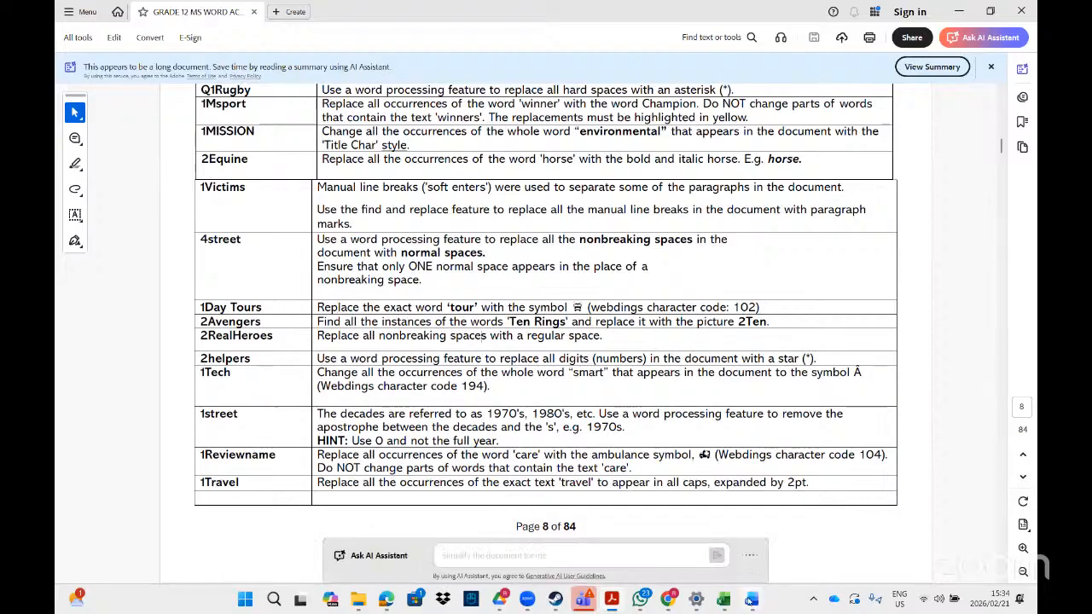
Switch to the "1day" search results in File Explorer and reopen the 1Day Tours document.
{"action": "mouse_move", "coordinate": [358, 600]}
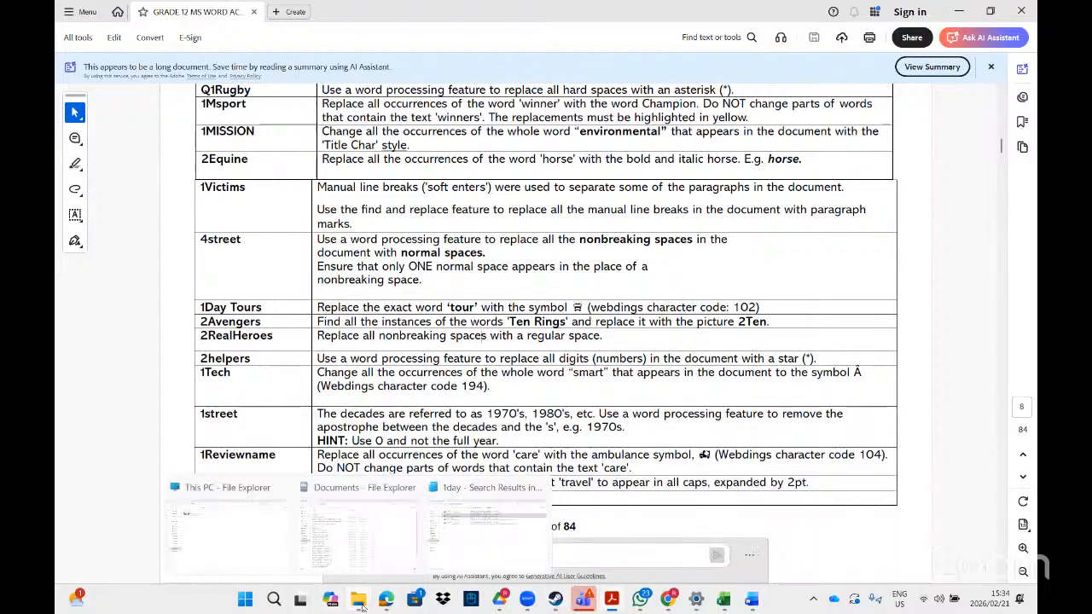
{"action": "left_click", "coordinate": [486, 554]}
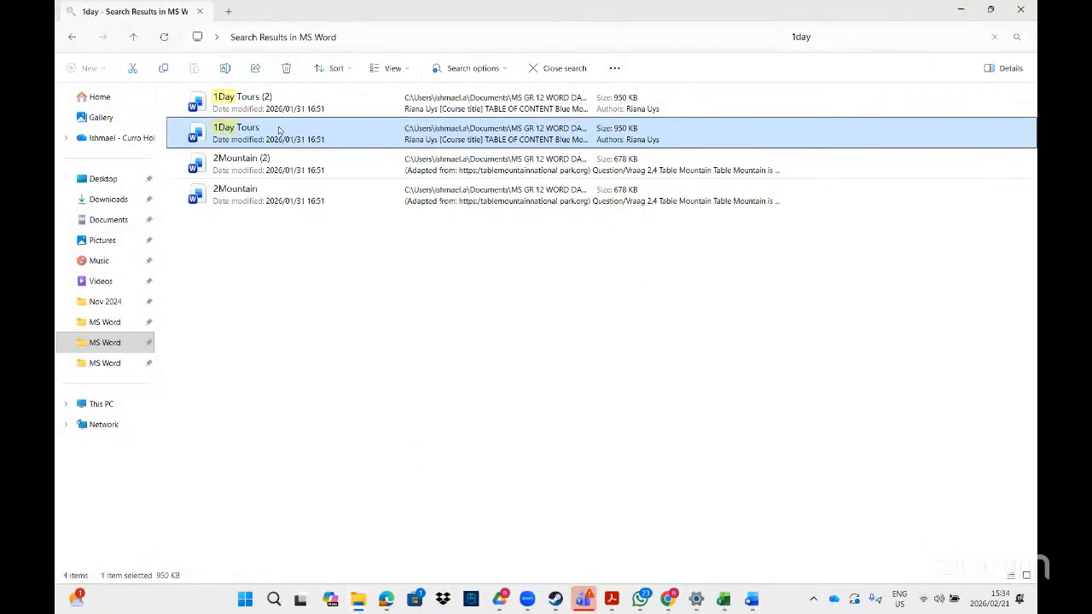
{"action": "double_click", "coordinate": [279, 130]}
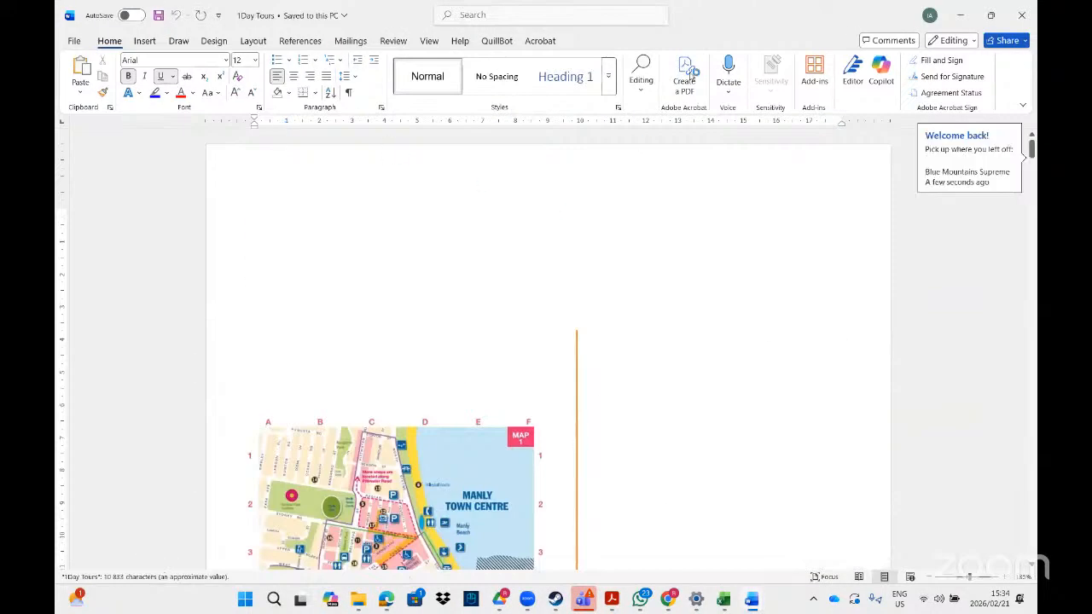
Clear the old replacement text in Find and Replace, then close the dialog.
{"action": "left_click", "coordinate": [539, 18]}
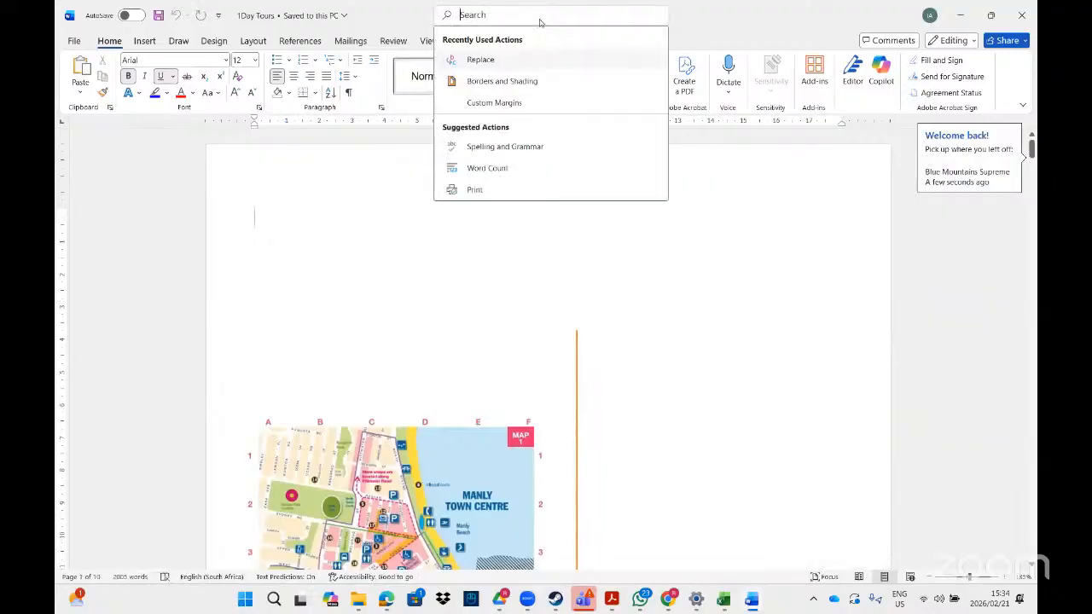
{"action": "left_click", "coordinate": [498, 67]}
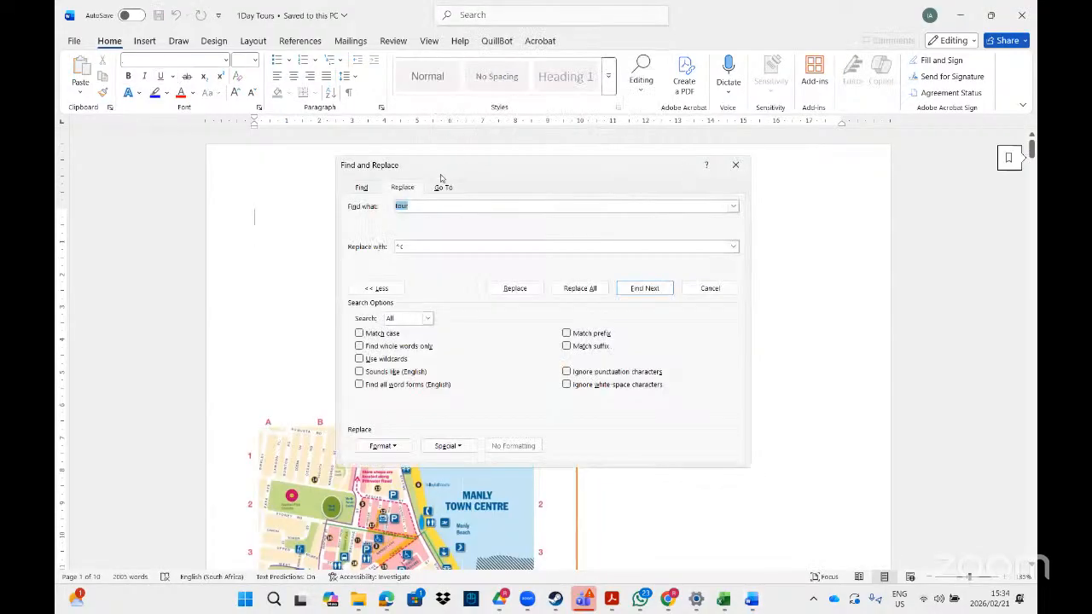
{"action": "left_click", "coordinate": [412, 247]}
{"action": "key", "text": "BackSpace"}
{"action": "key", "text": "BackSpace"}
{"action": "left_click", "coordinate": [735, 165]}
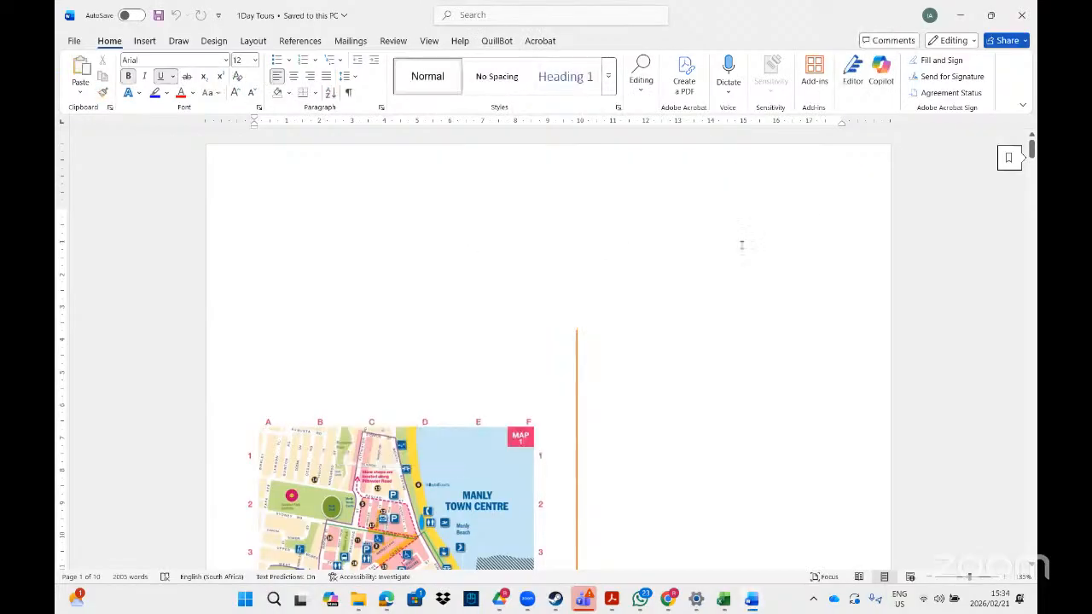
Add a blank line below the website address in 1Day Tours and start inserting a picture from this device.
{"action": "left_click_drag", "start_coordinate": [1030, 147], "coordinate": [1031, 211]}
{"action": "left_click", "coordinate": [589, 200]}
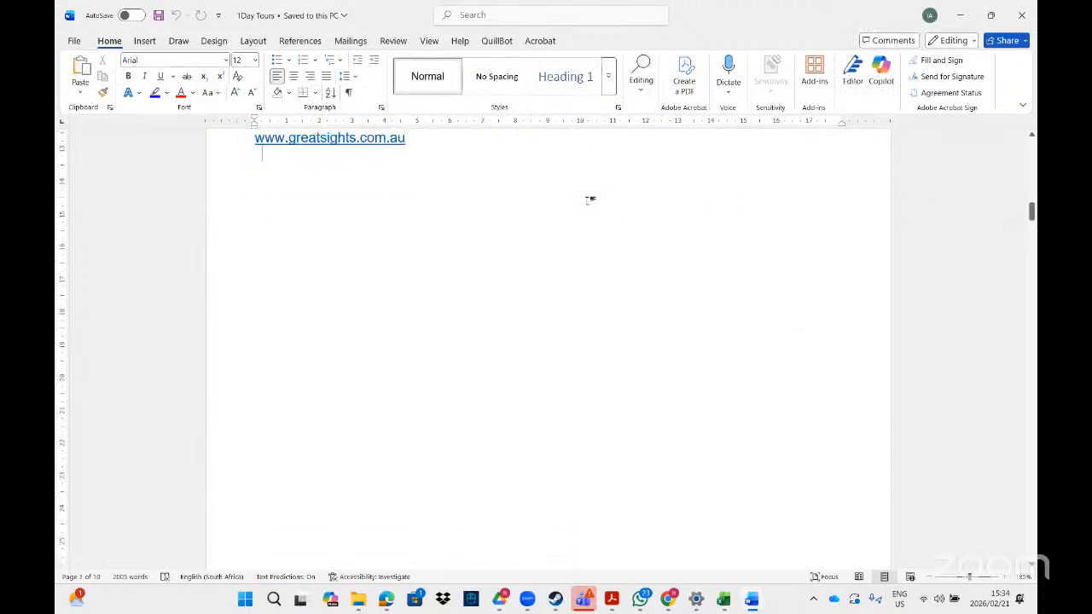
{"action": "key", "text": "Return"}
{"action": "left_click", "coordinate": [144, 41]}
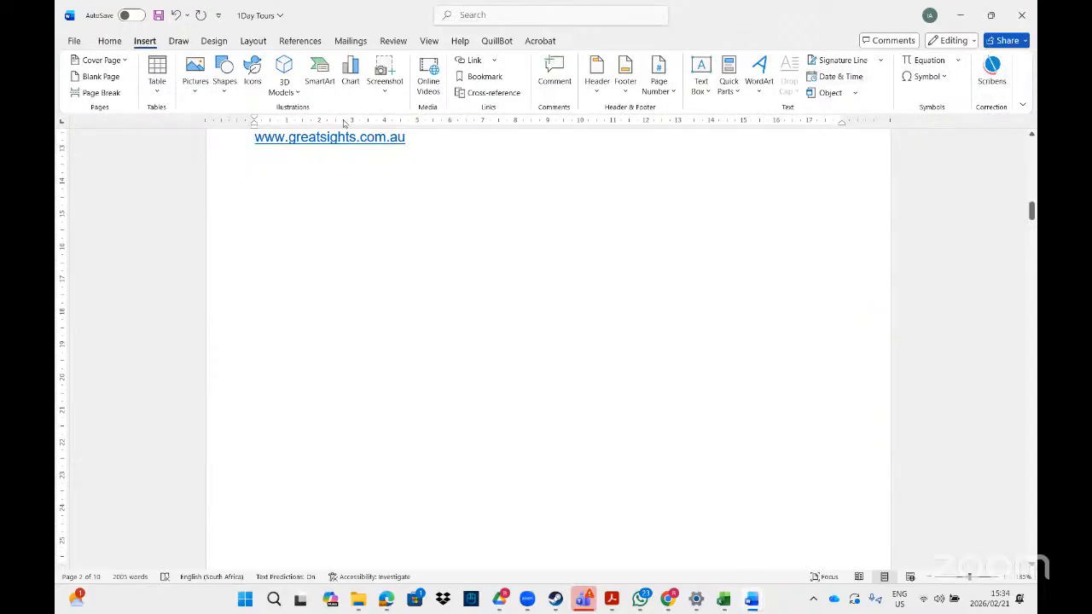
{"action": "left_click", "coordinate": [199, 96]}
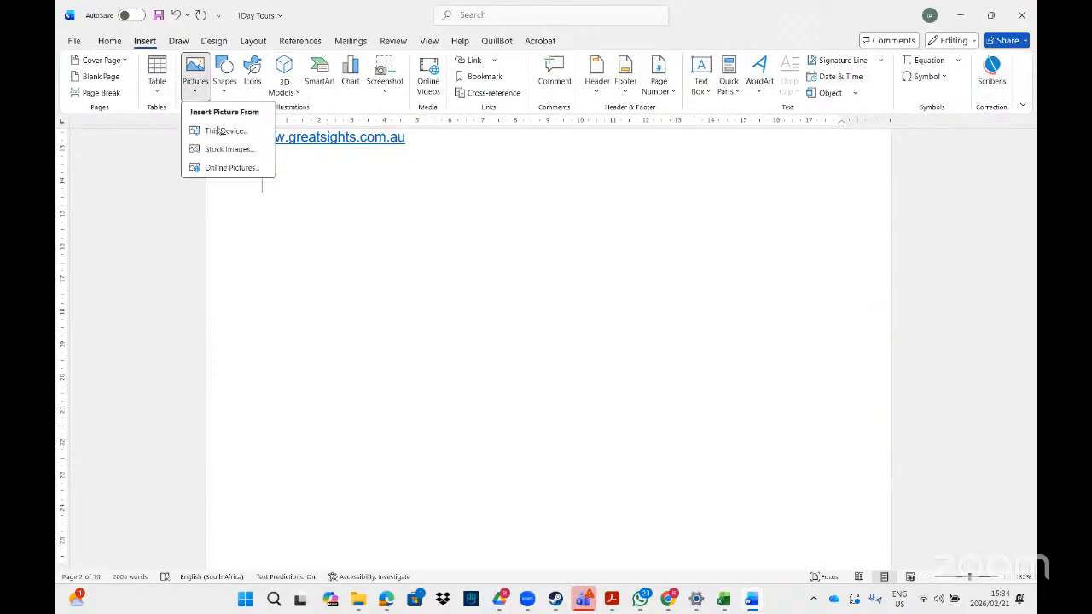
{"action": "left_click", "coordinate": [218, 132]}
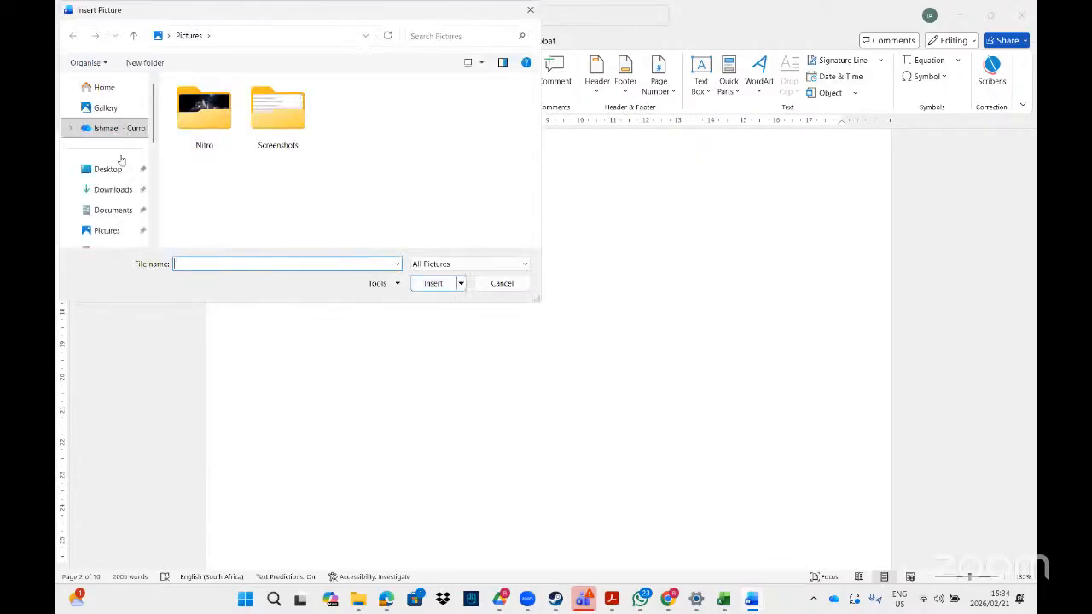
{"action": "left_click", "coordinate": [113, 189]}
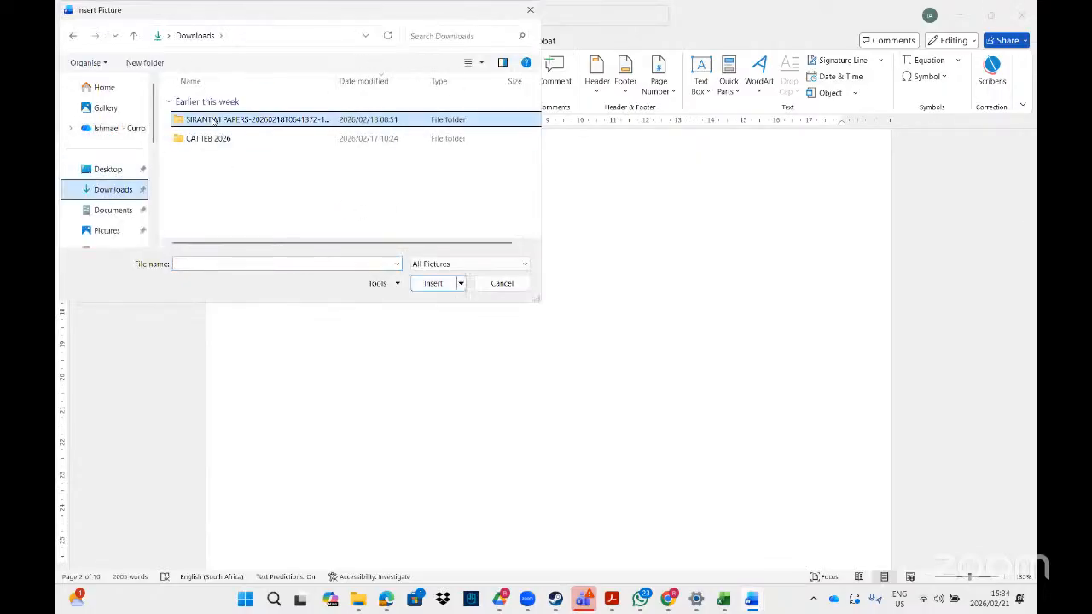
{"action": "double_click", "coordinate": [213, 117]}
{"action": "left_click", "coordinate": [213, 121]}
{"action": "double_click", "coordinate": [213, 121]}
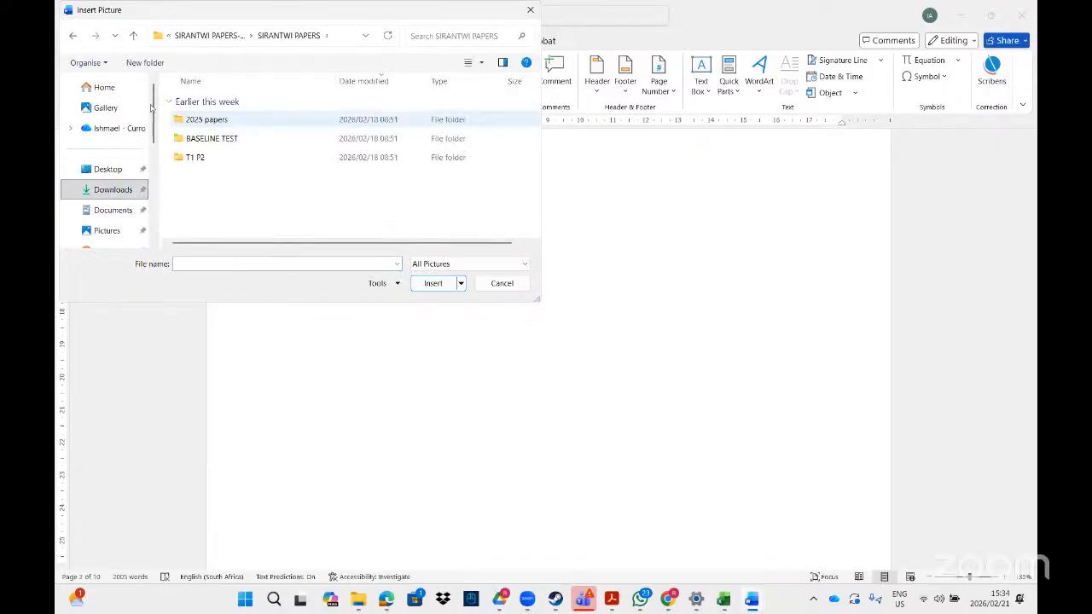
Insert the 1_SN picture from the MS Word subfolder of the Grade 12 Word data files in Documents.
{"action": "left_click", "coordinate": [109, 210]}
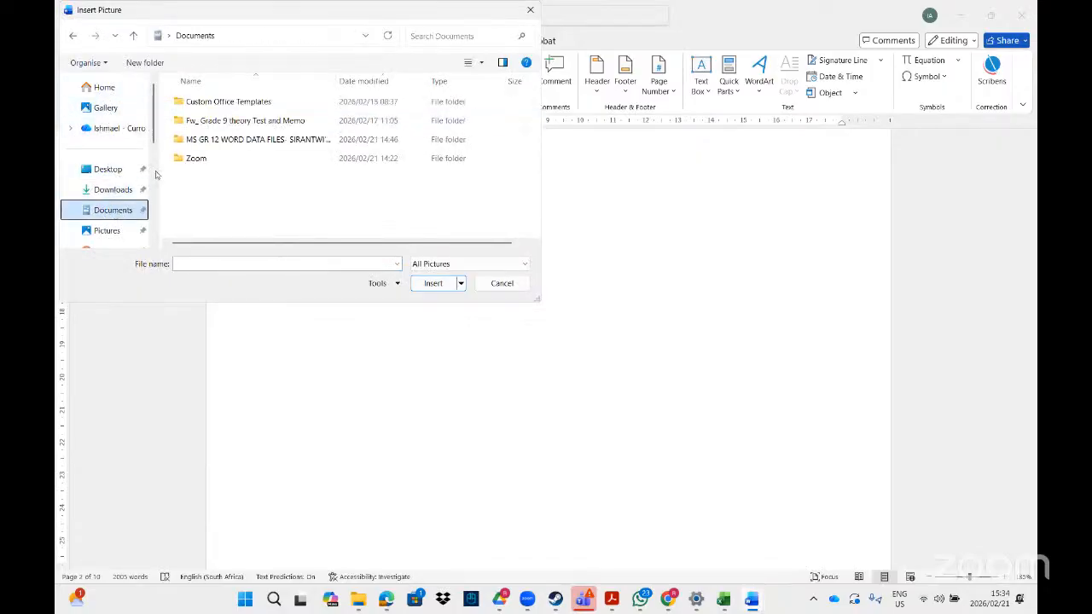
{"action": "double_click", "coordinate": [229, 140]}
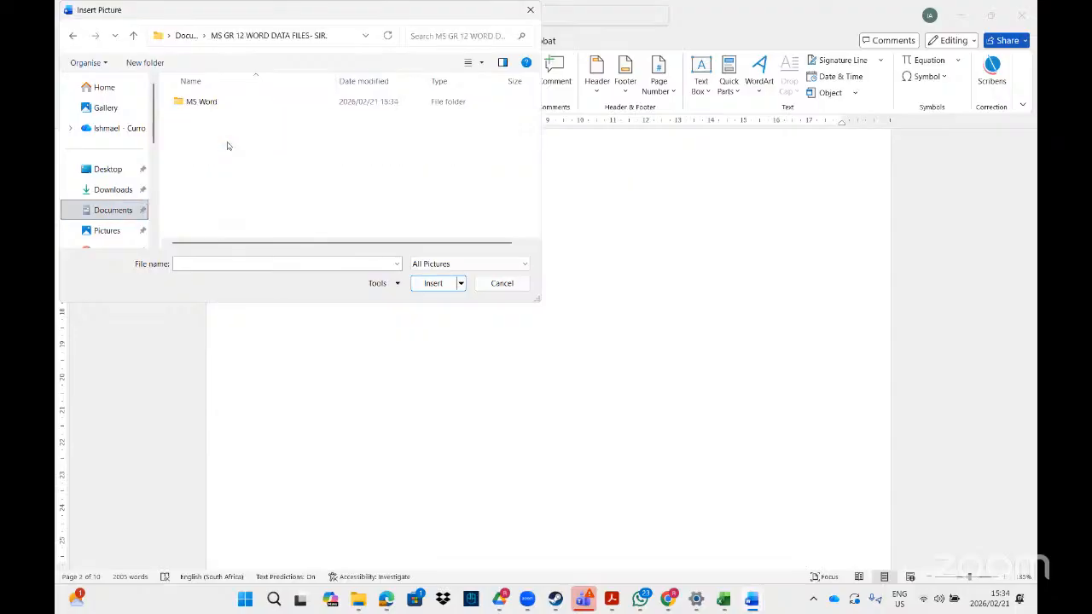
{"action": "double_click", "coordinate": [208, 102]}
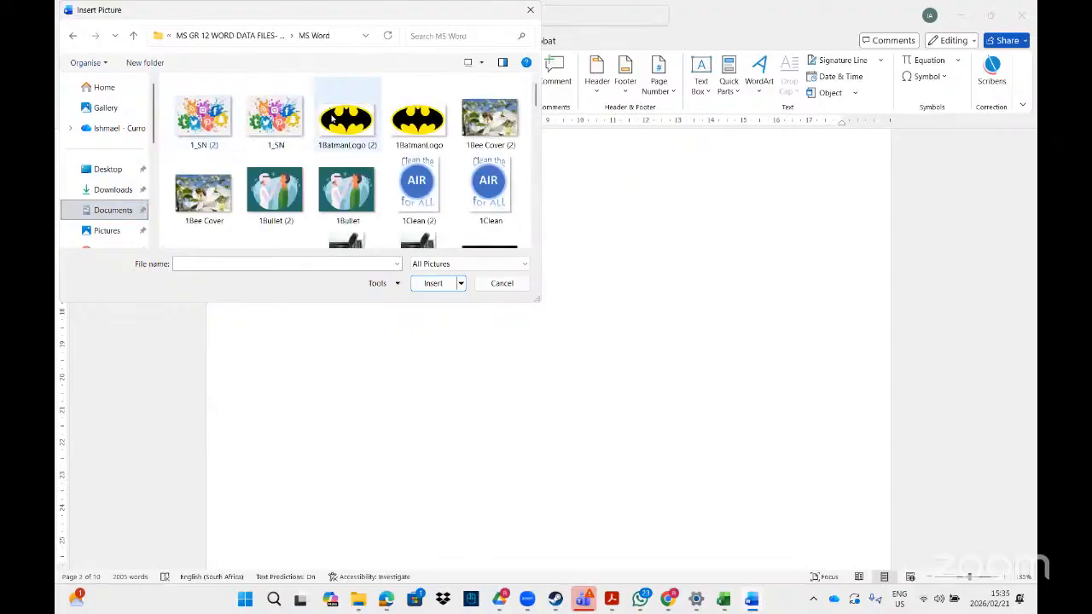
{"action": "double_click", "coordinate": [282, 130]}
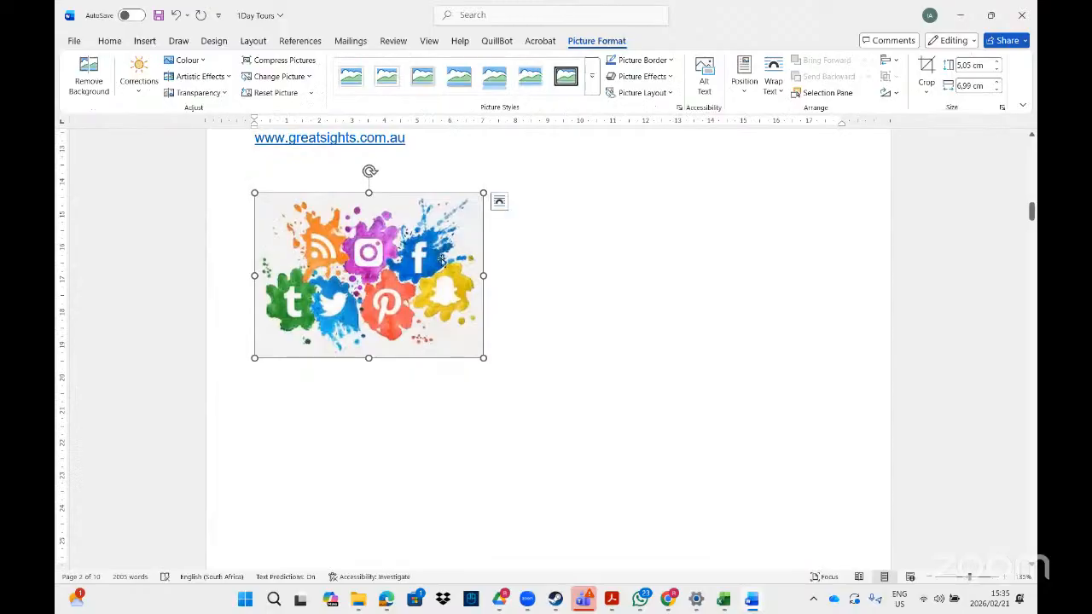
Cut the inserted picture to the clipboard and set the replacement for "tour" to the Clipboard Contents special item.
{"action": "right_click", "coordinate": [424, 201]}
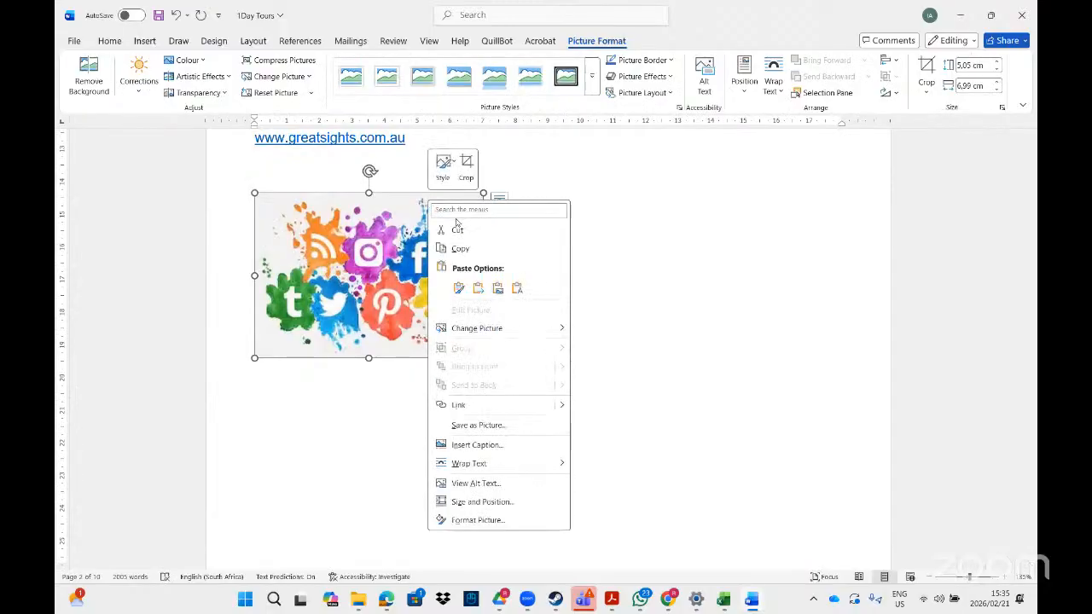
{"action": "left_click", "coordinate": [455, 228]}
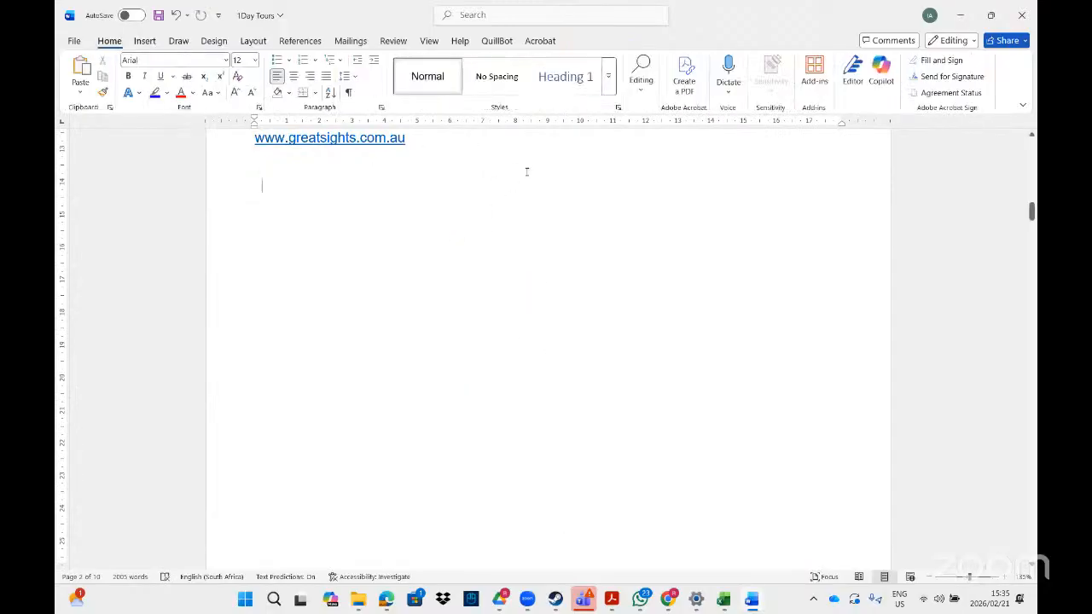
{"action": "key", "text": "ctrl+h"}
{"action": "left_click", "coordinate": [418, 246]}
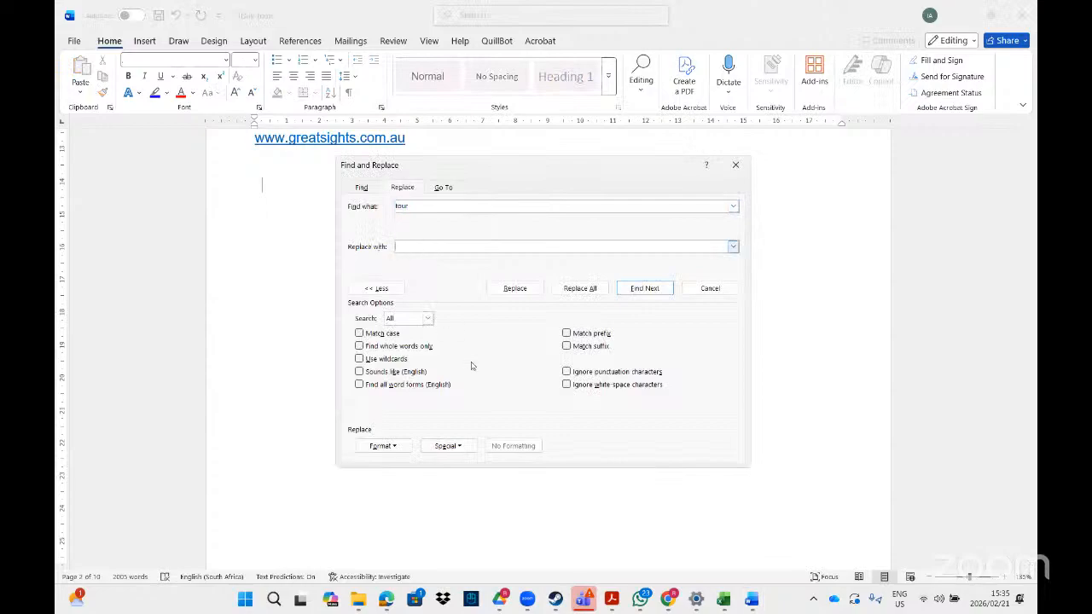
{"action": "left_click", "coordinate": [472, 446]}
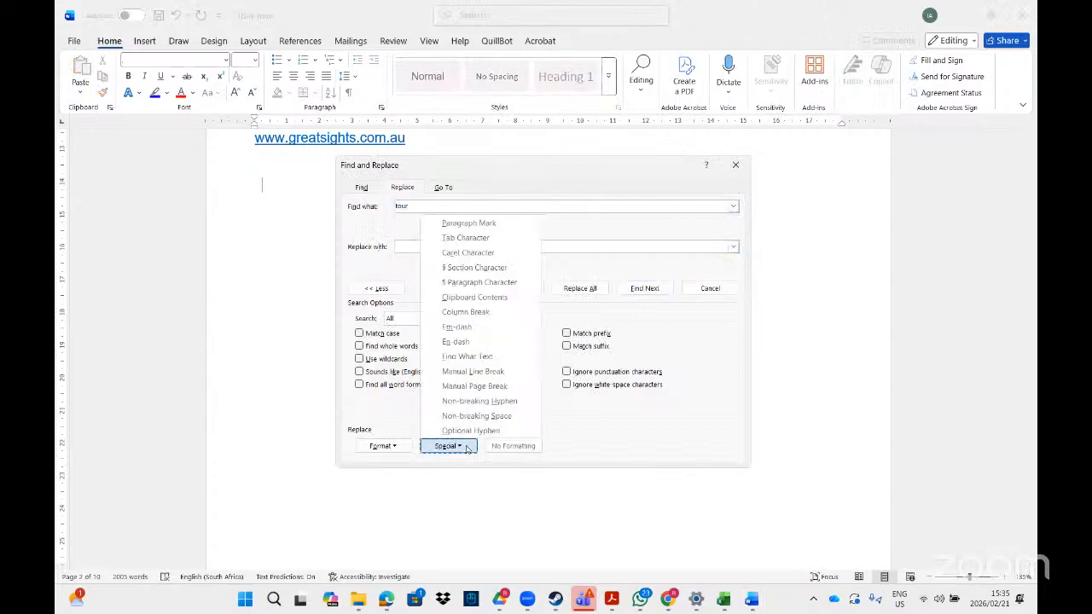
{"action": "left_click", "coordinate": [482, 297]}
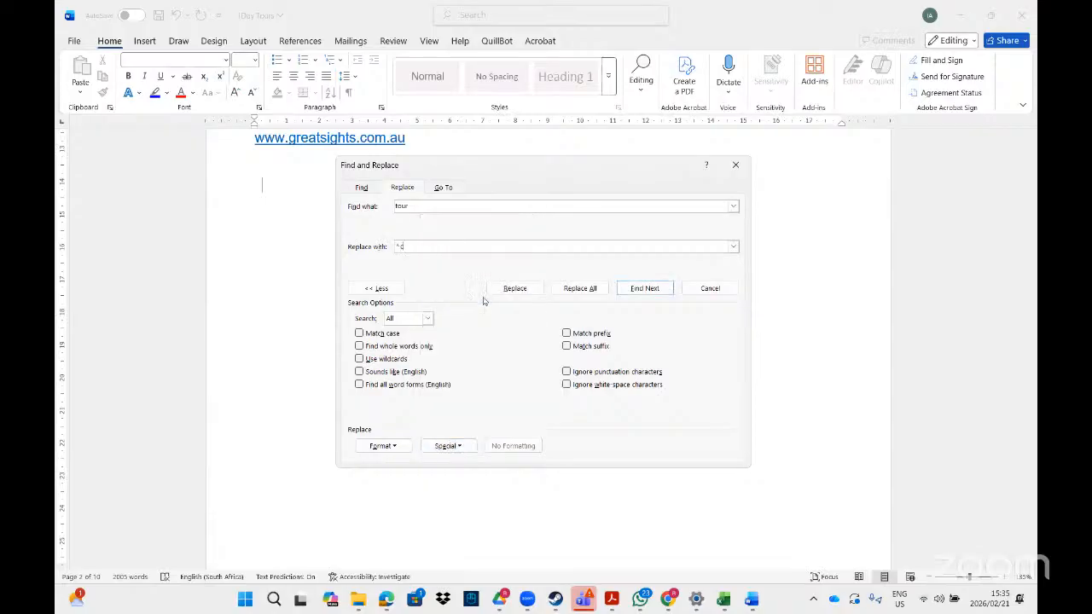
Replace all occurrences of "tour" with the clipboard picture and close the Find and Replace dialog.
{"action": "left_click", "coordinate": [579, 291]}
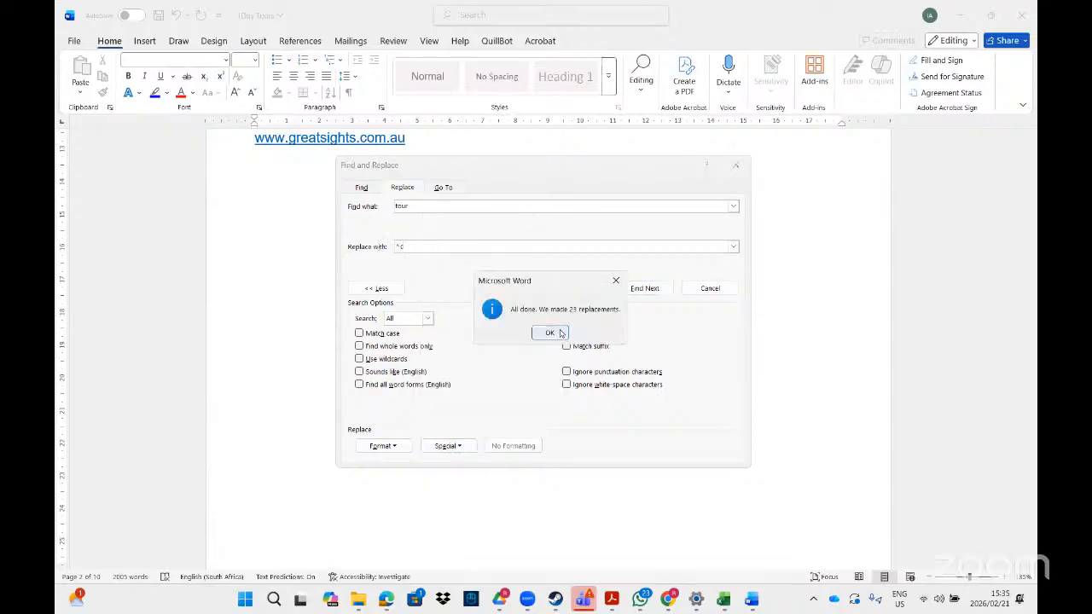
{"action": "left_click", "coordinate": [554, 333]}
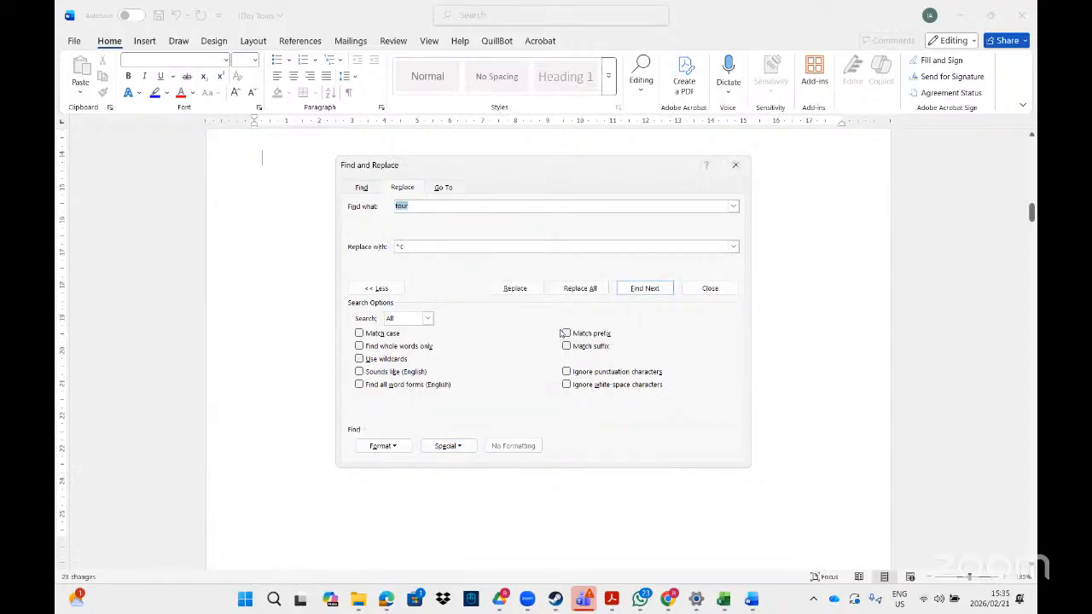
{"action": "left_click", "coordinate": [735, 165]}
{"action": "scroll", "coordinate": [1034, 196], "scroll_direction": "up", "scroll_amount": 5}
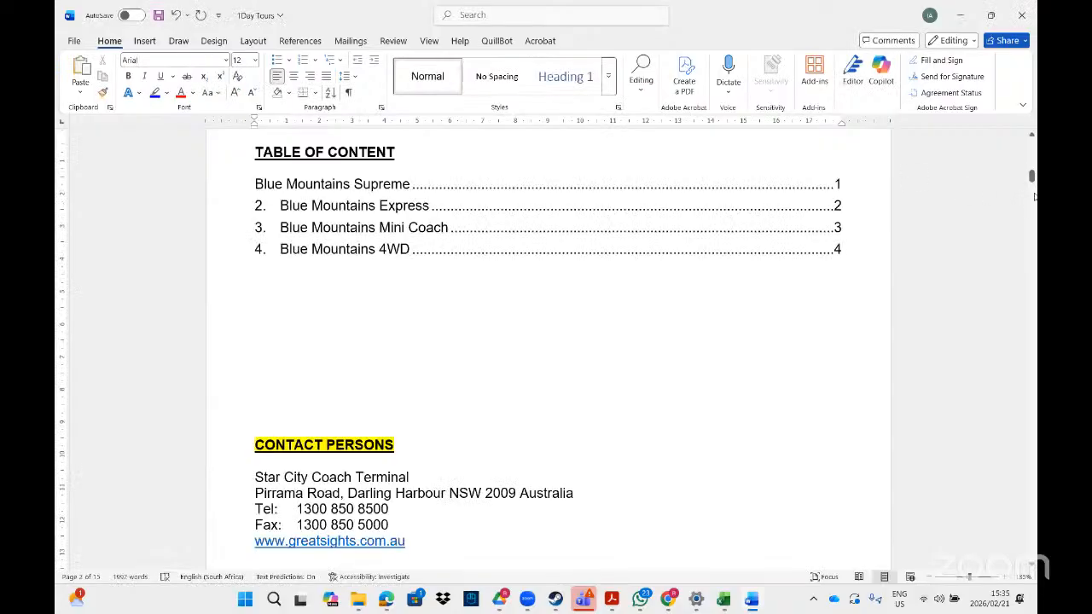
Look through the replaced pictures in 1Day Tours, then switch to the exercise PDF in Acrobat and read the 2helpers task.
{"action": "left_click_drag", "start_coordinate": [1032, 176], "coordinate": [1031, 359]}
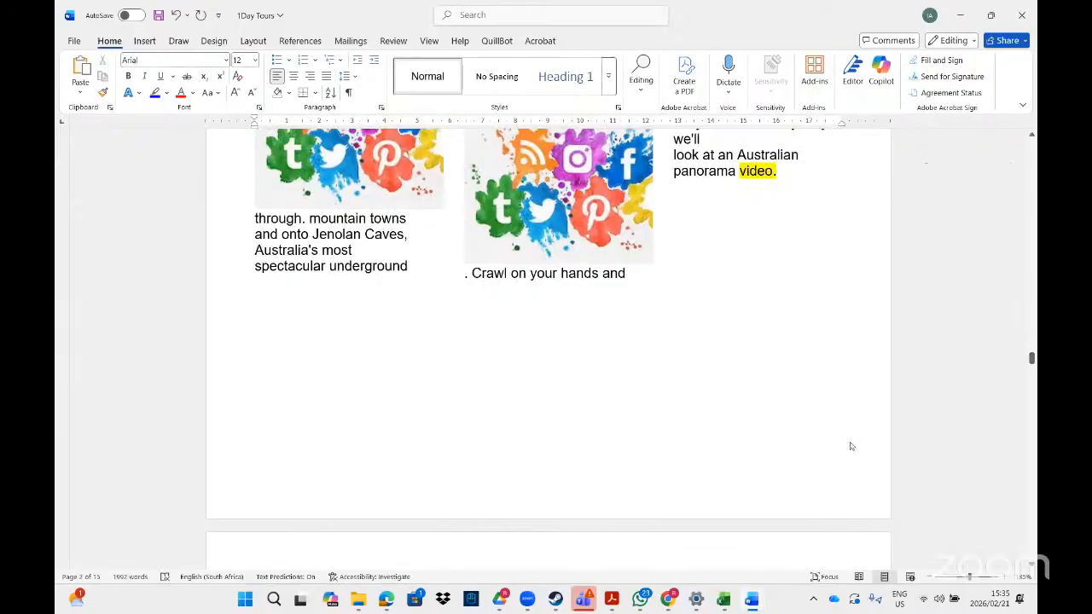
{"action": "mouse_move", "coordinate": [611, 599]}
{"action": "left_click", "coordinate": [665, 558]}
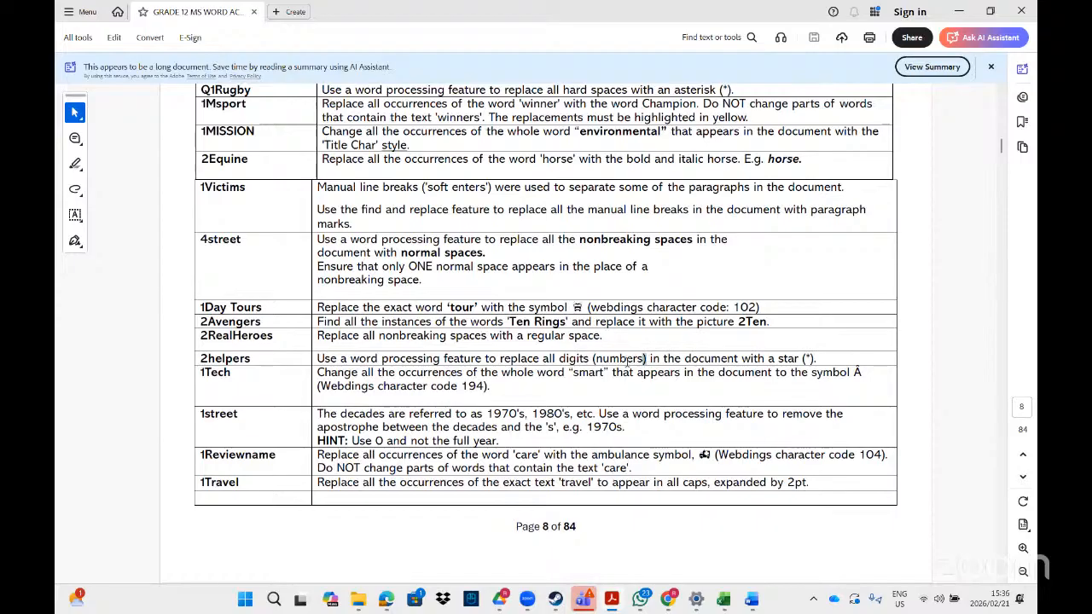
{"action": "left_click_drag", "start_coordinate": [646, 359], "coordinate": [561, 359]}
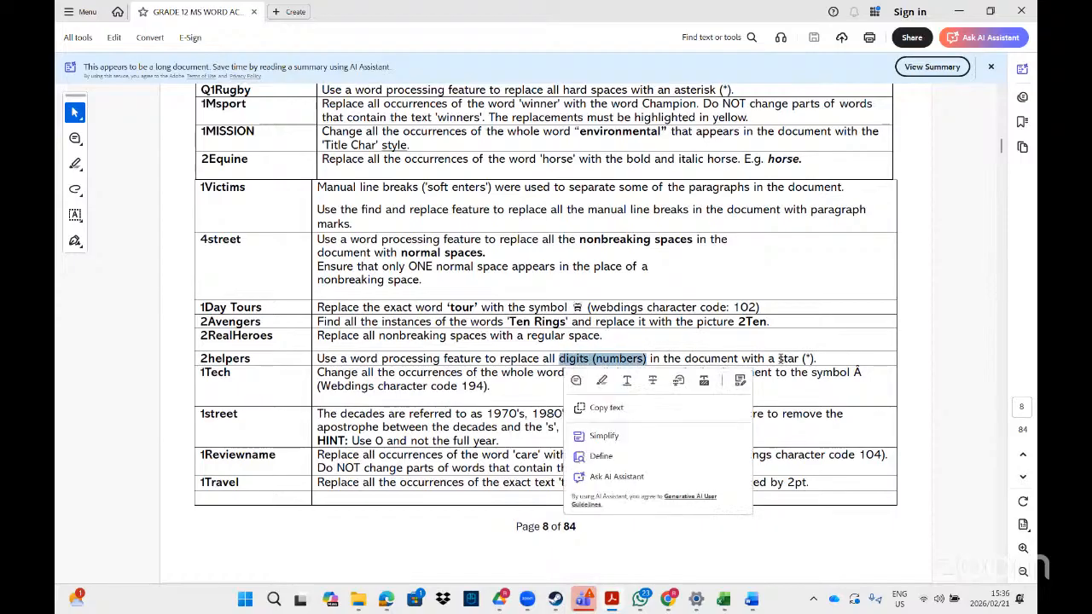
{"action": "left_click", "coordinate": [822, 359]}
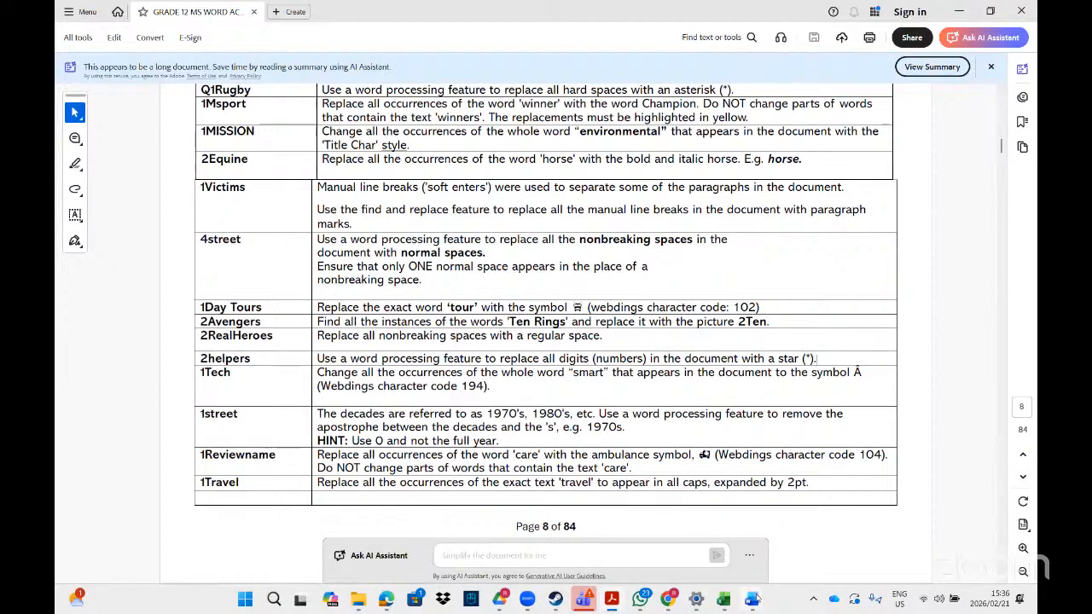
Switch to the File Explorer search window and search the MS Word folder for "2help".
{"action": "mouse_move", "coordinate": [754, 599]}
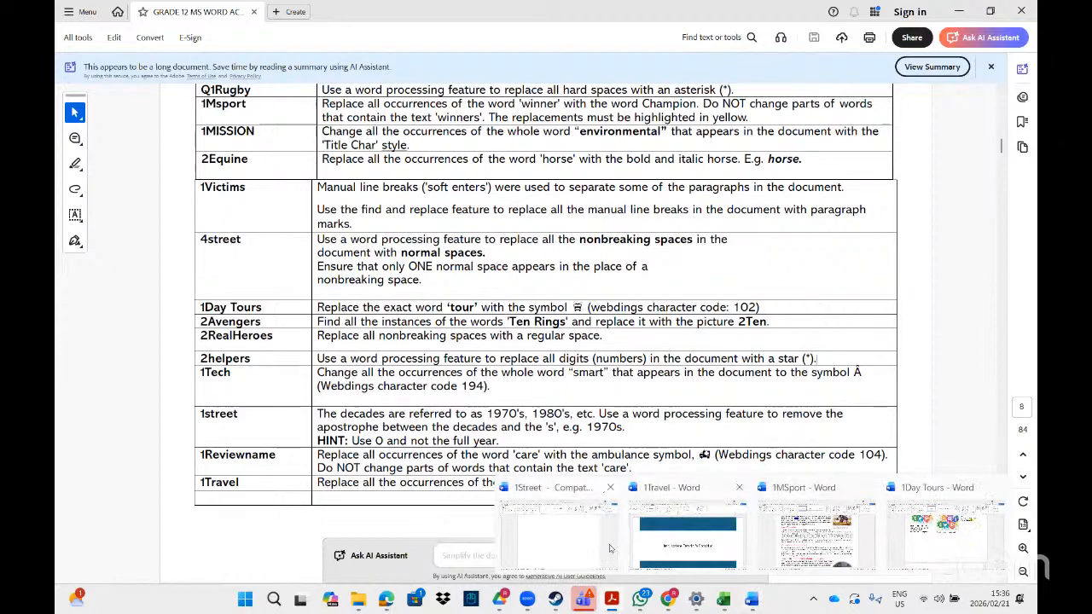
{"action": "mouse_move", "coordinate": [353, 599]}
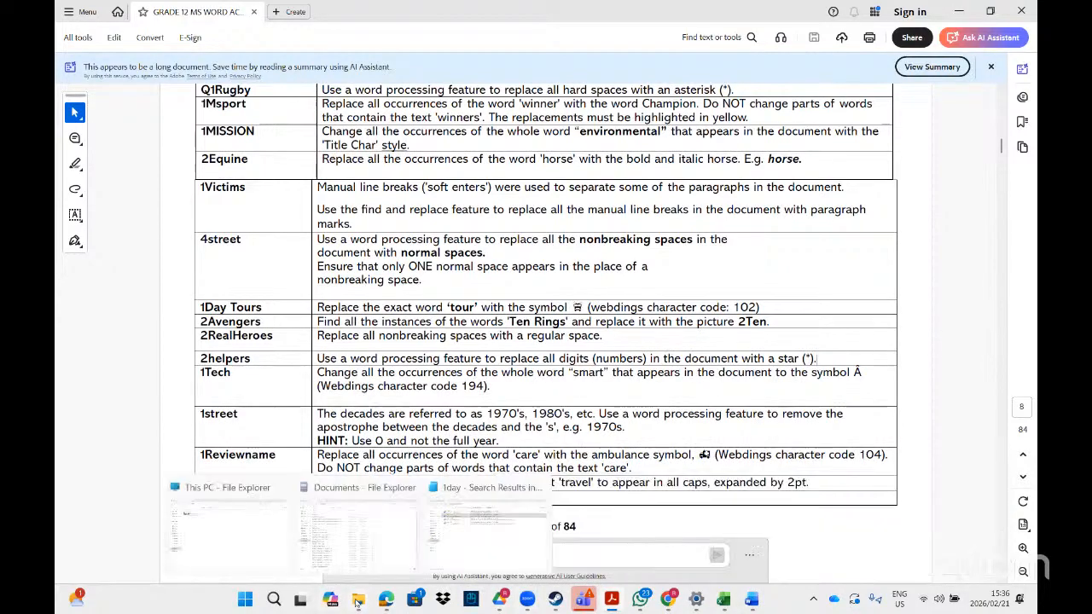
{"action": "left_click", "coordinate": [474, 556]}
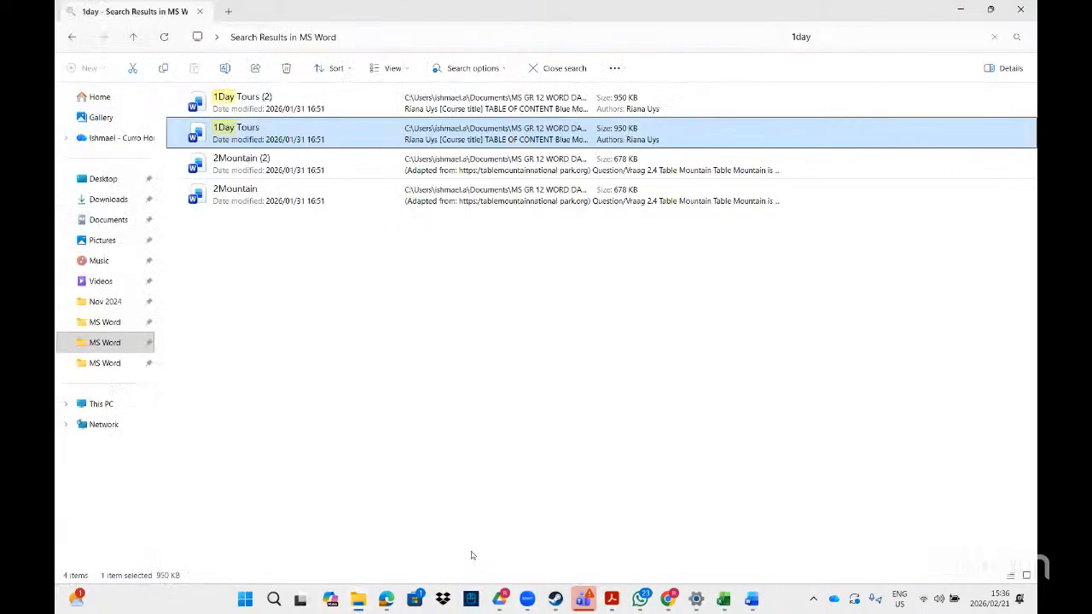
{"action": "left_click", "coordinate": [845, 39]}
{"action": "key", "text": "BackSpace"}
{"action": "key", "text": "BackSpace"}
{"action": "key", "text": "BackSpace"}
{"action": "key", "text": "BackSpace"}
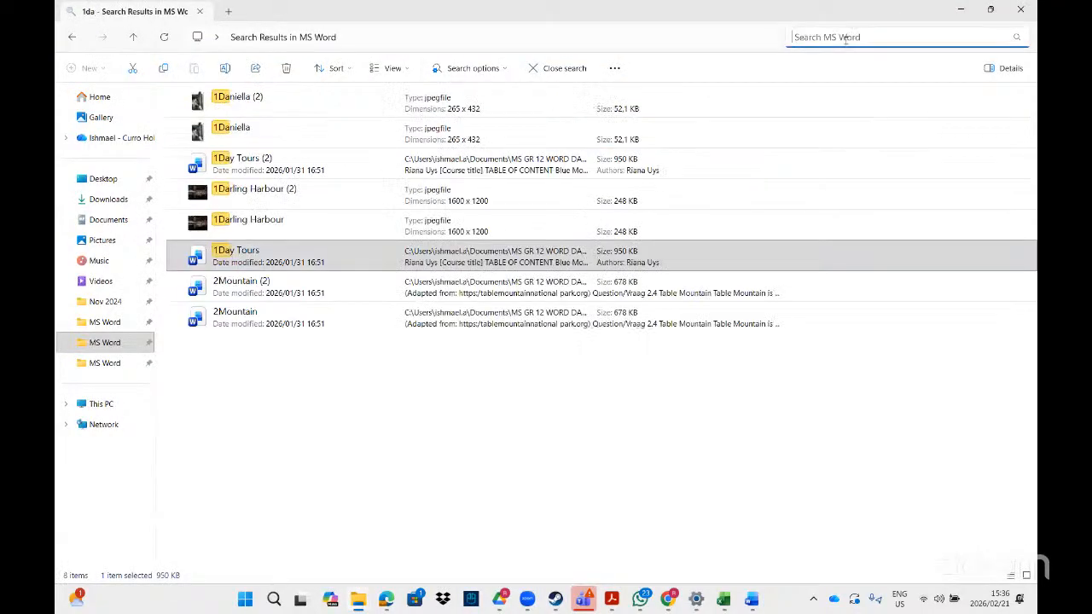
{"action": "type", "text": "2help"}
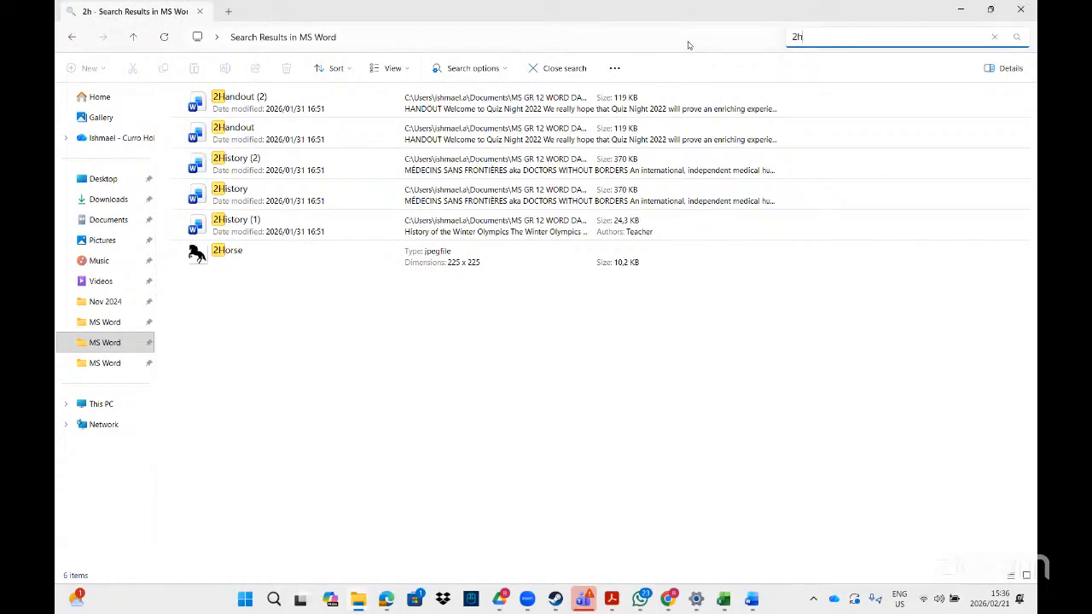
Change the file search to "2_he" and open the 1Day Tours (2) document from the results.
{"action": "key", "text": "BackSpace"}
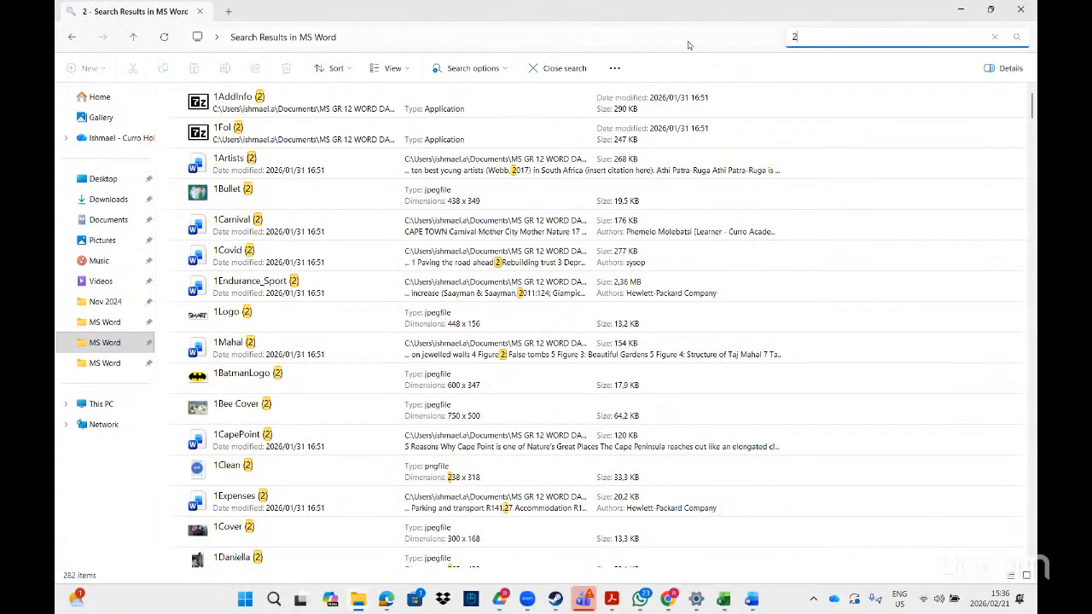
{"action": "type", "text": "_"}
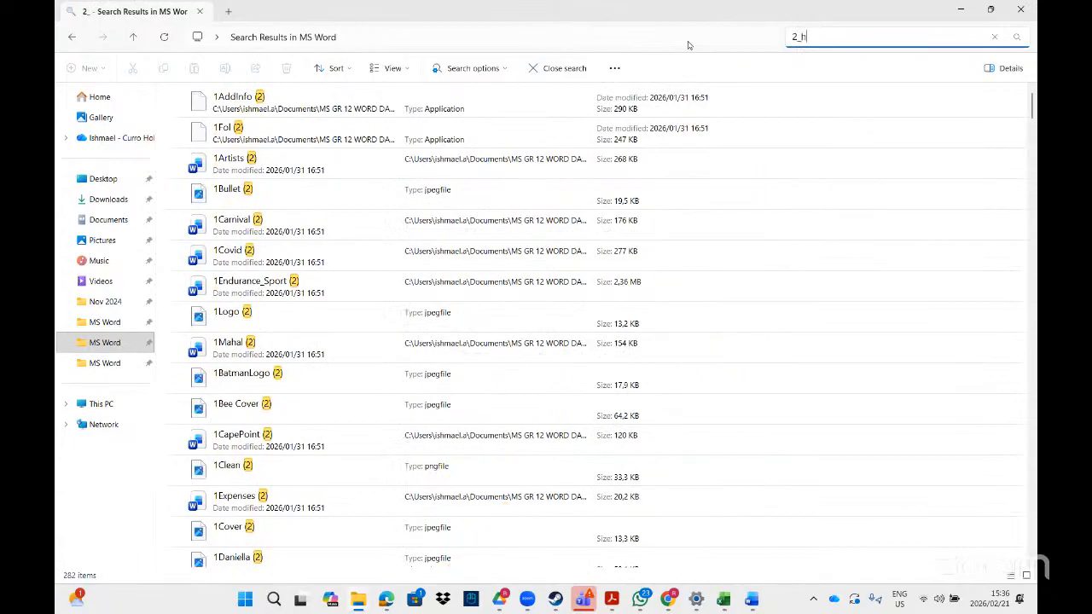
{"action": "type", "text": "he"}
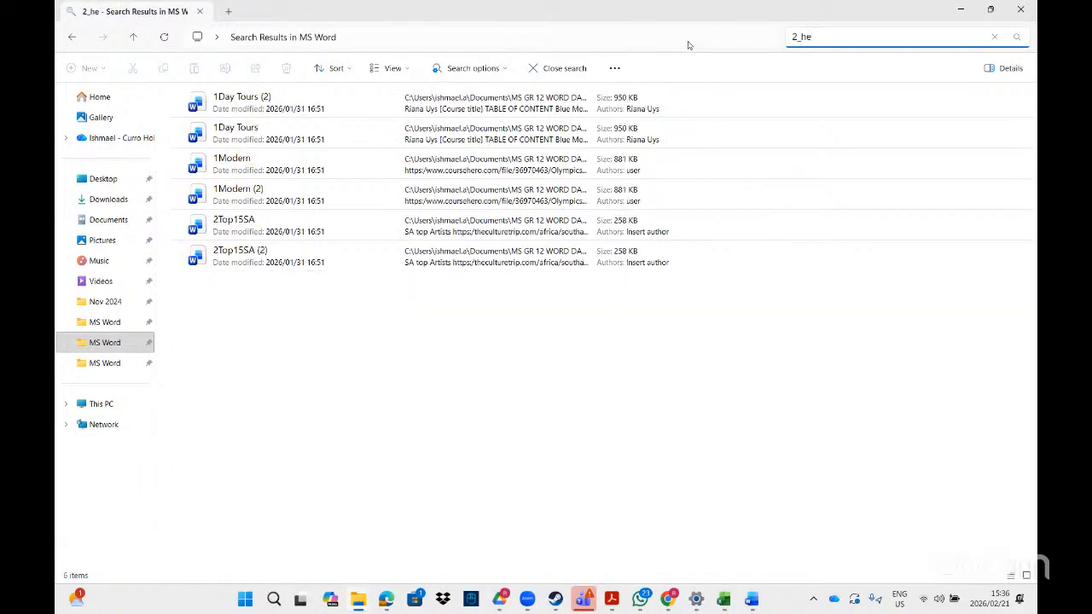
{"action": "double_click", "coordinate": [260, 112]}
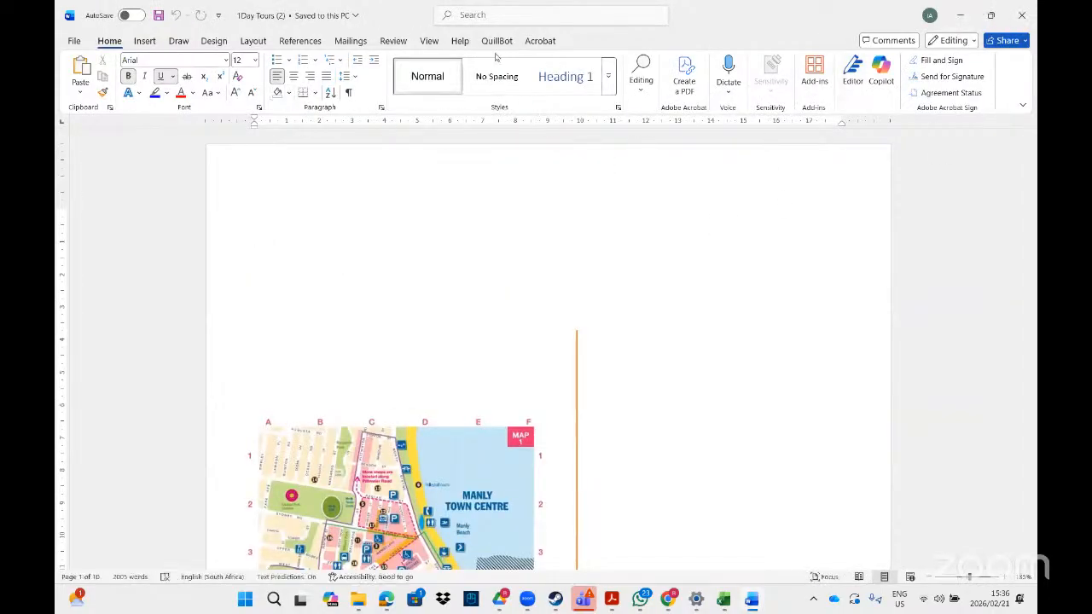
Open Find and Replace in 1Day Tours (2) and set the search text to the Any Digit special item.
{"action": "left_click", "coordinate": [492, 13]}
{"action": "left_click", "coordinate": [479, 61]}
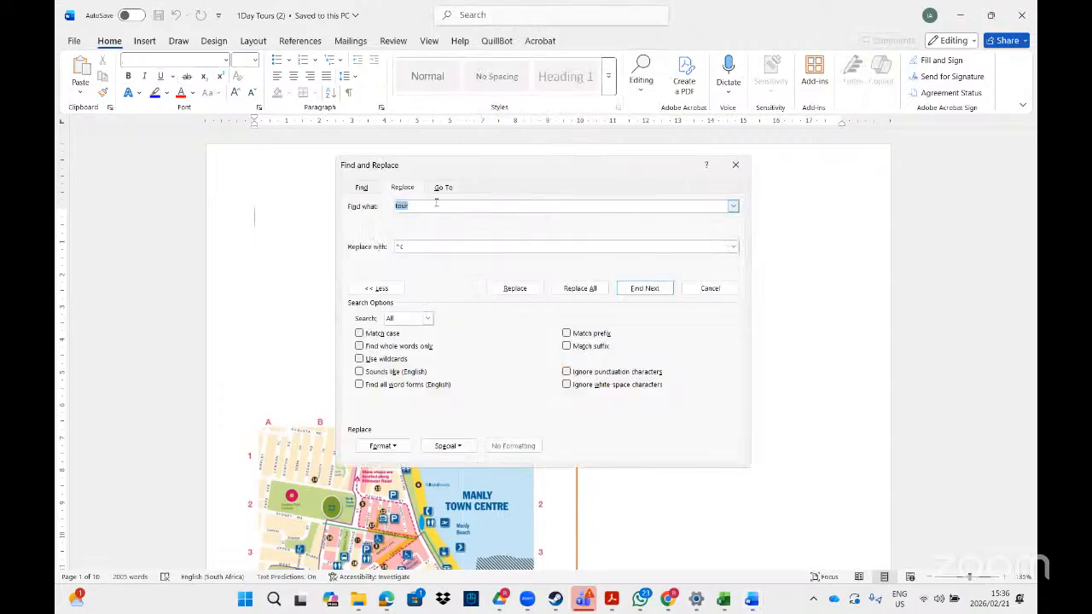
{"action": "key", "text": "BackSpace"}
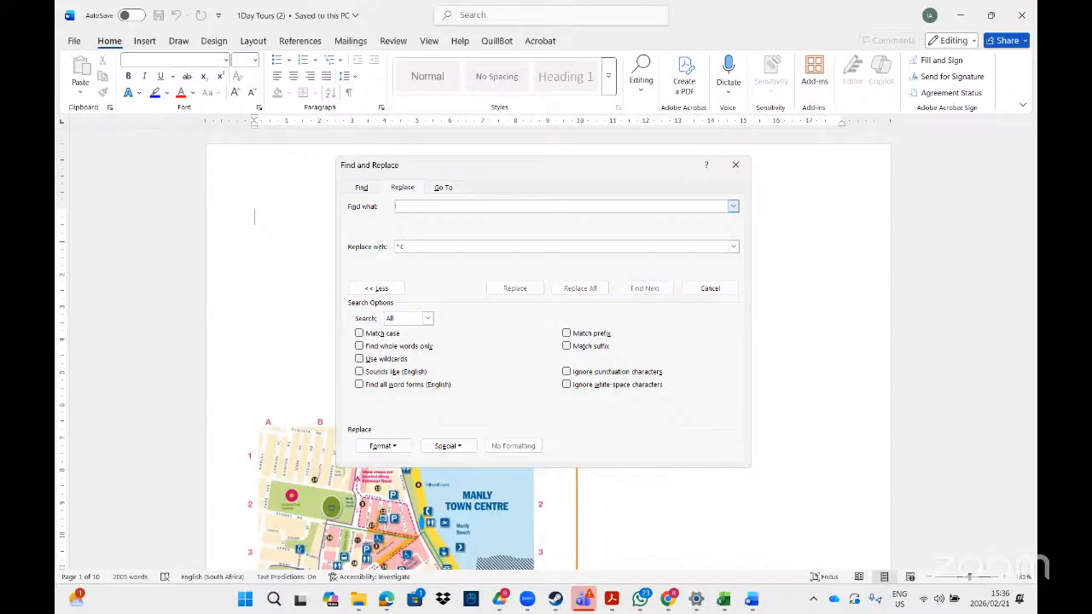
{"action": "left_click", "coordinate": [448, 446]}
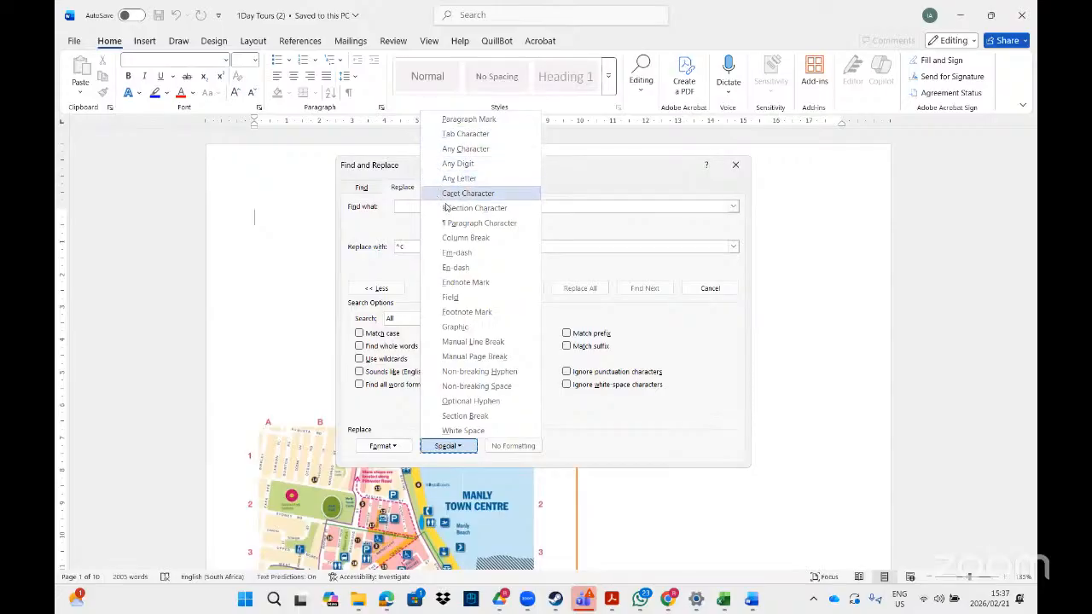
{"action": "left_click", "coordinate": [471, 165]}
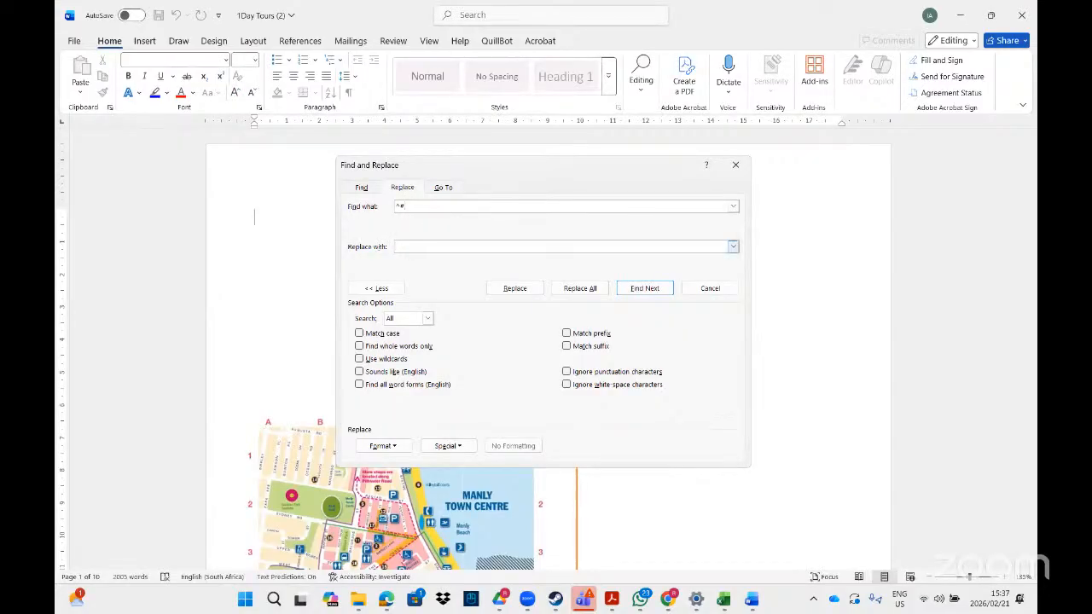
Replace all digits in the document with an asterisk (*), then close the dialog and start closing 1Day Tours (2).
{"action": "left_click", "coordinate": [579, 288]}
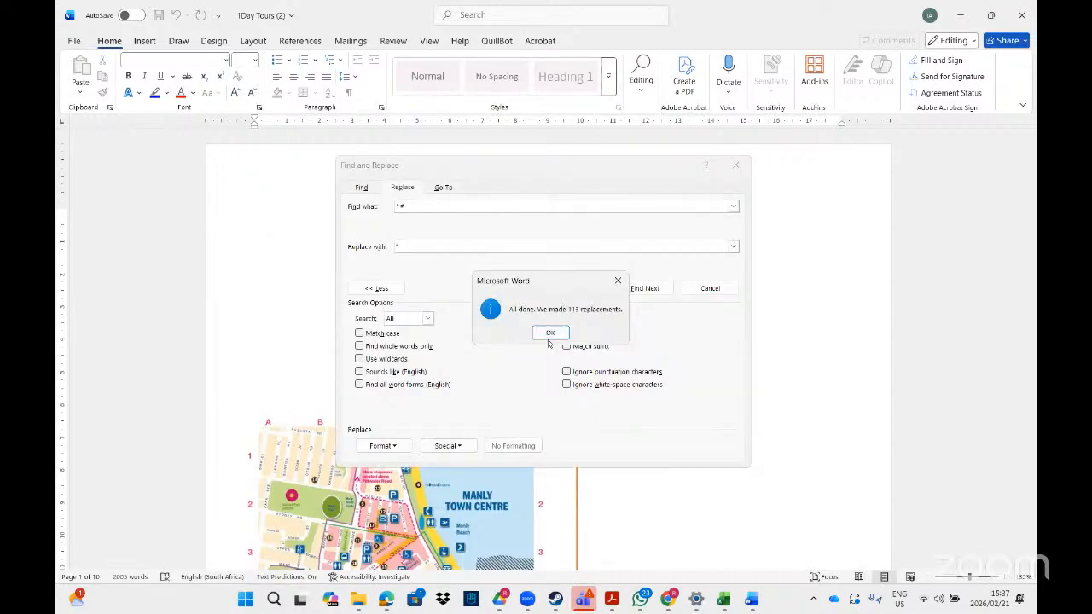
{"action": "left_click", "coordinate": [549, 332]}
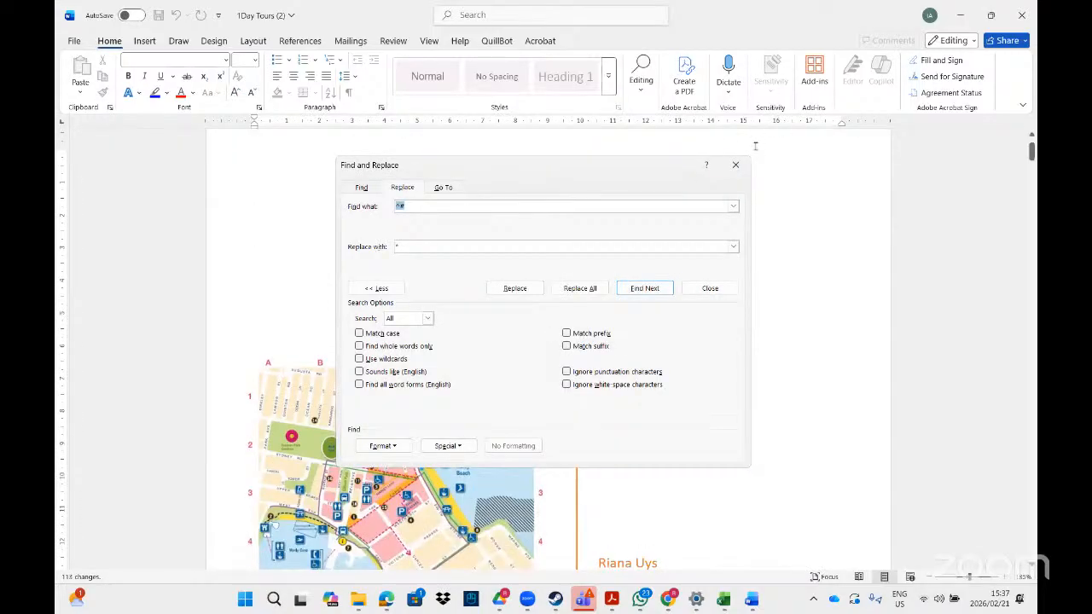
{"action": "left_click", "coordinate": [735, 167]}
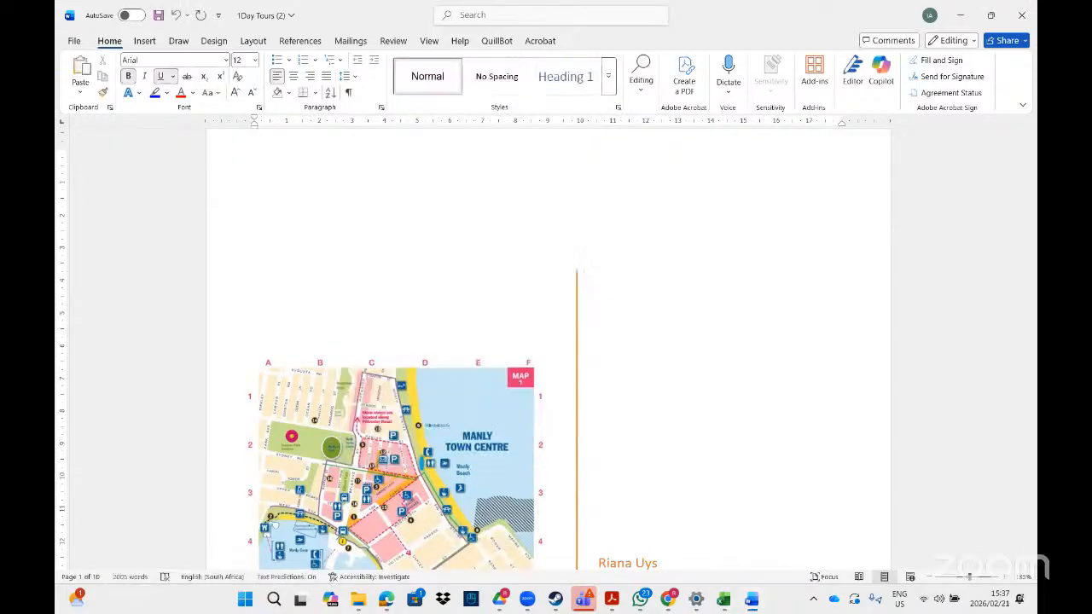
{"action": "left_click", "coordinate": [1022, 19]}
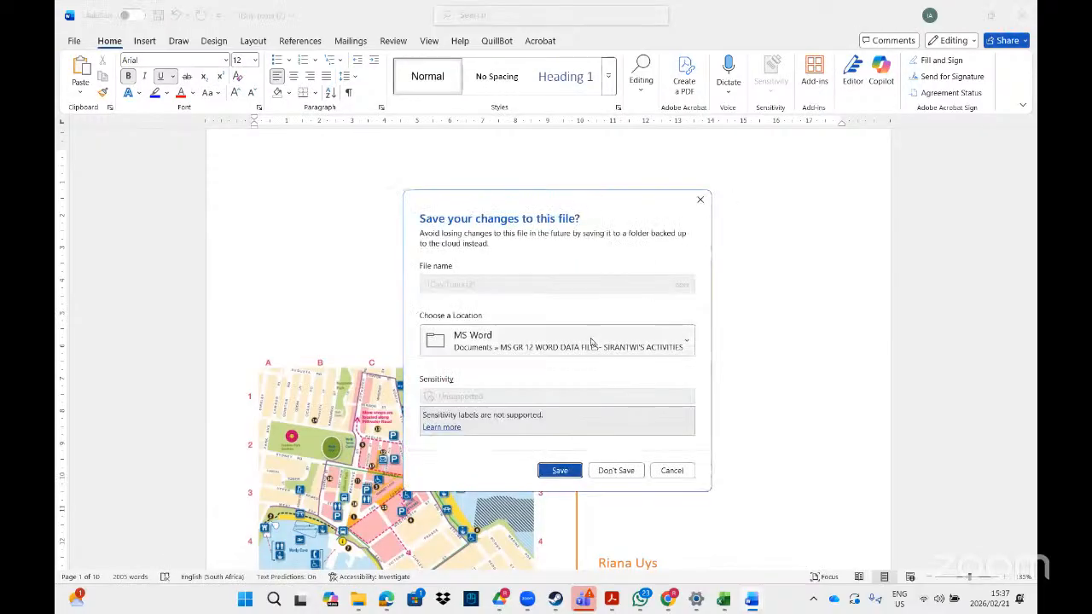